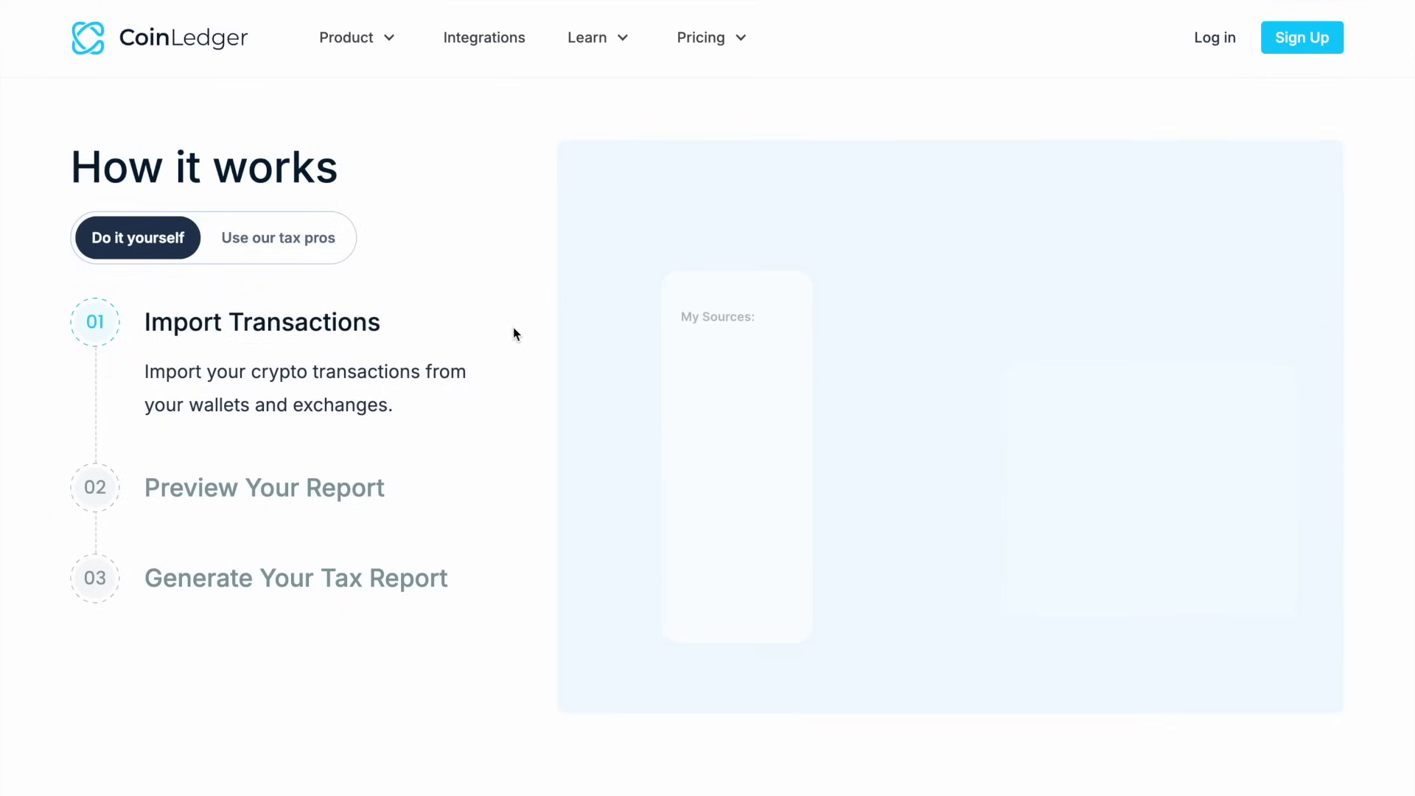
Step: Step through How it works stages 02 Preview Your Report and 03 Generate Your Tax Report
{"action": "left_click", "coordinate": [340, 498]}
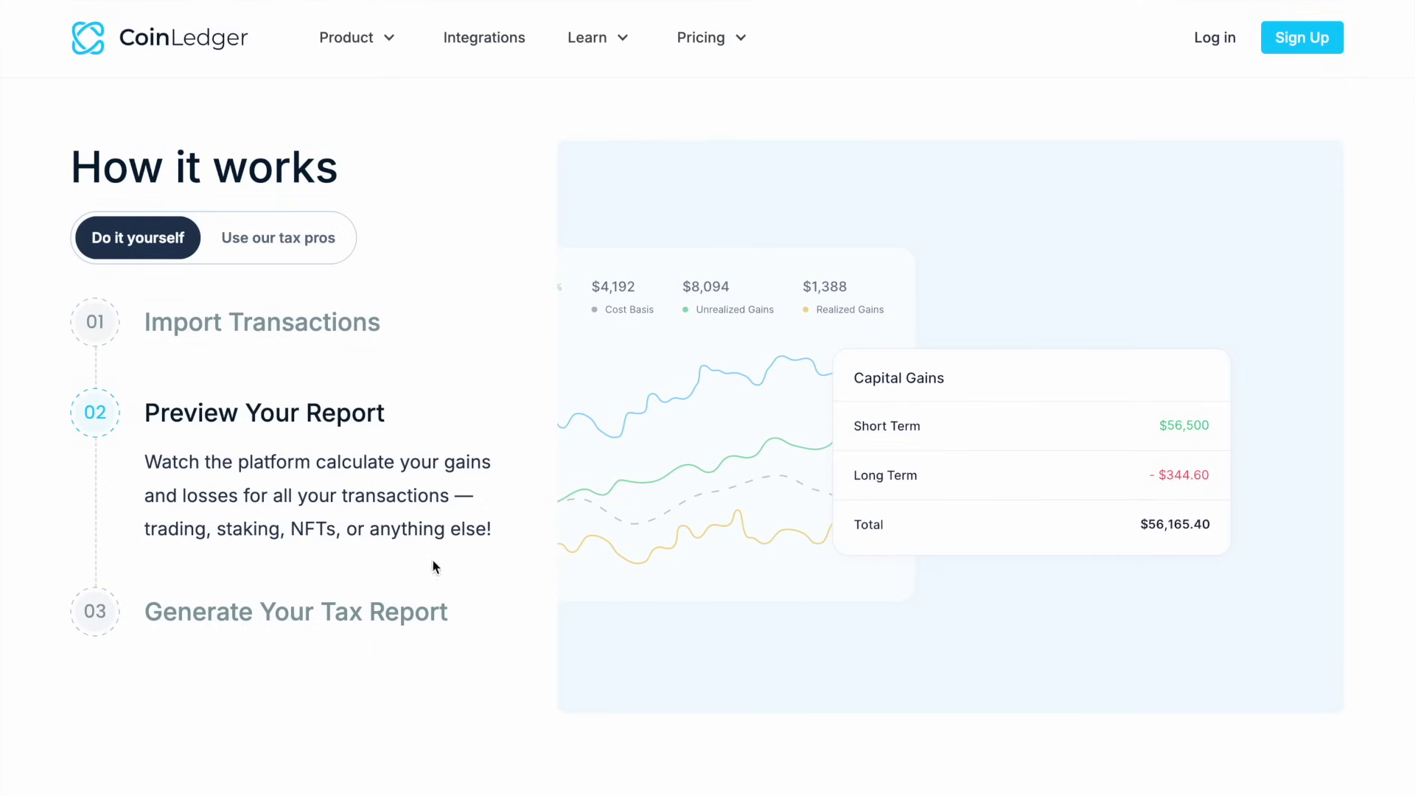
{"action": "left_click", "coordinate": [414, 611]}
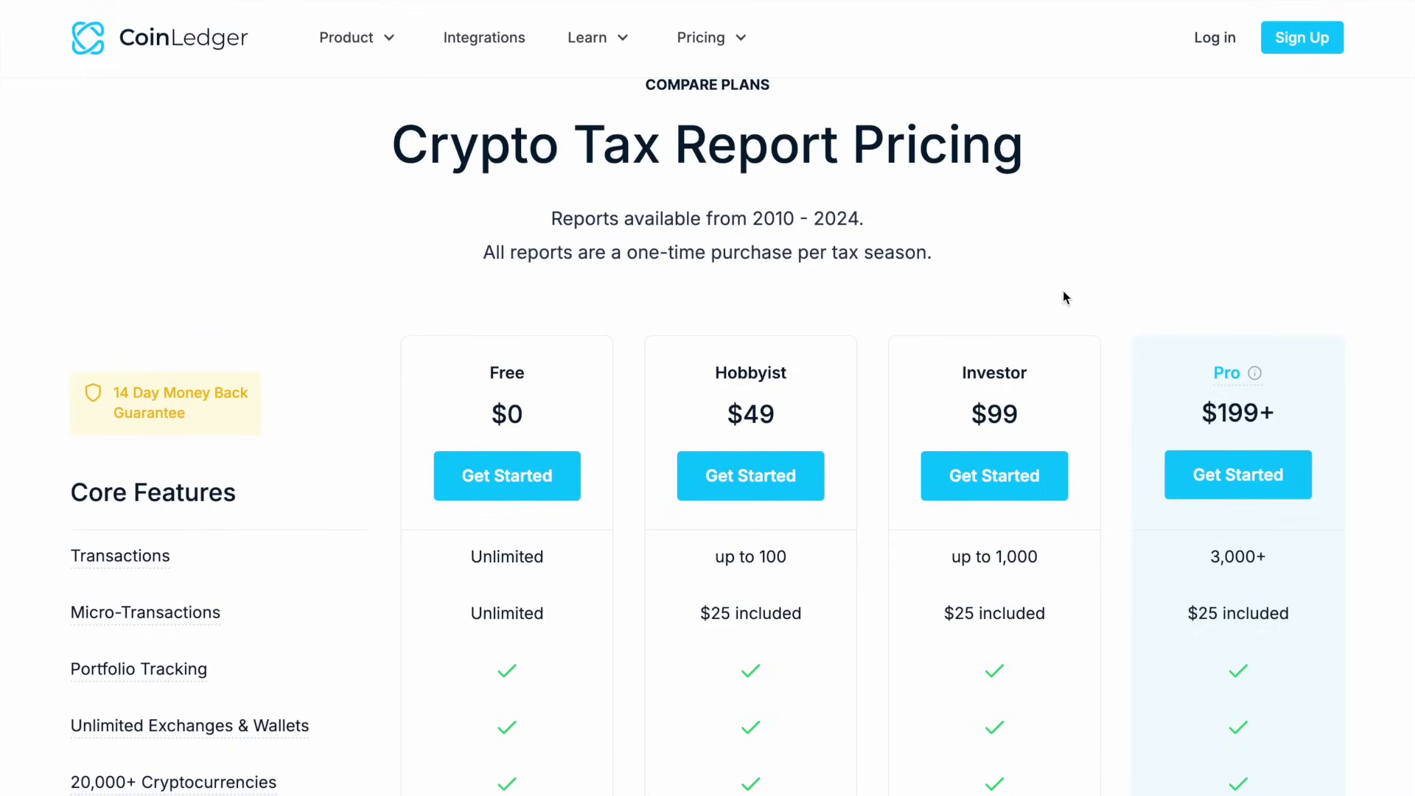
Step: Scroll the pricing plan comparison down and back up to review the plans
{"action": "scroll", "coordinate": [1065, 297], "scroll_direction": "down", "scroll_amount": 5}
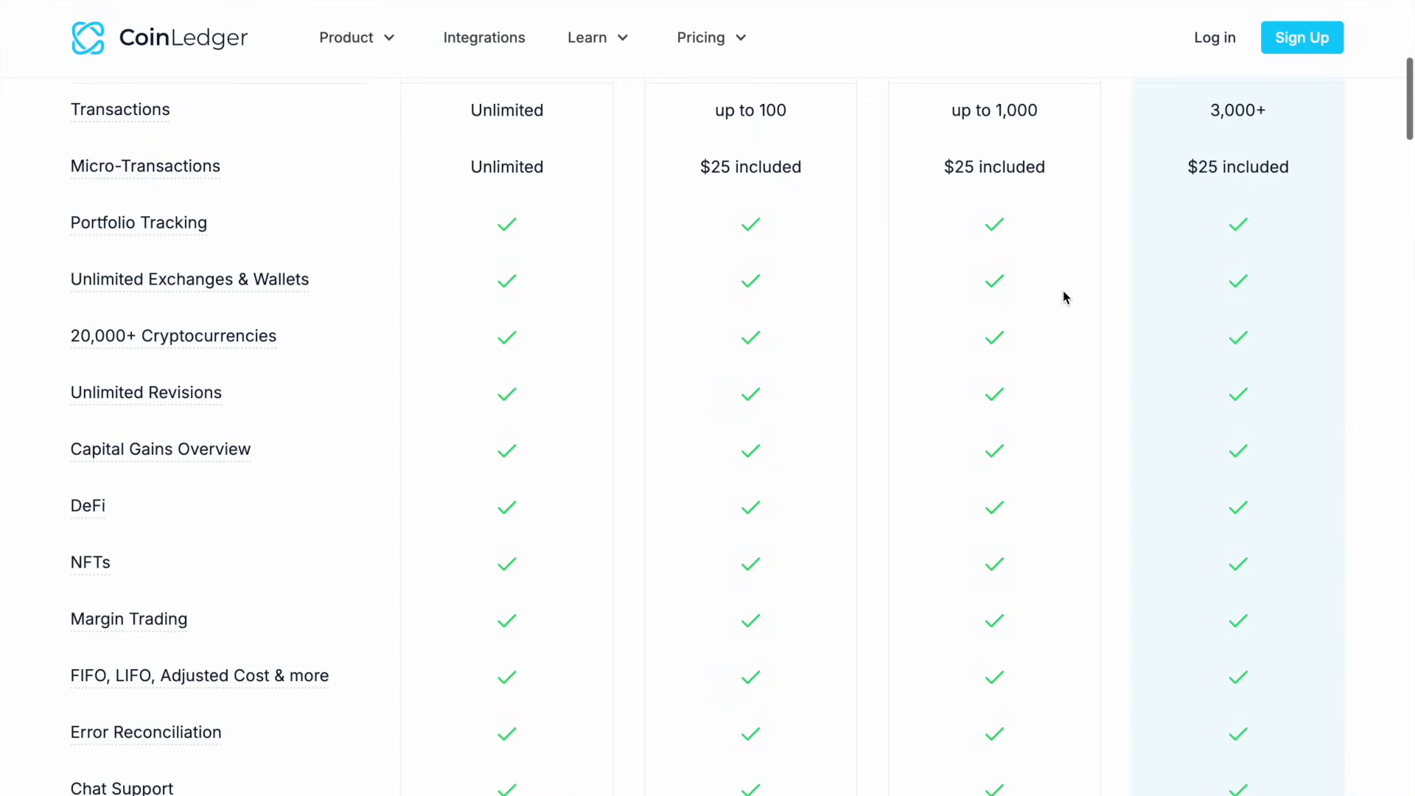
{"action": "scroll", "coordinate": [1063, 297], "scroll_direction": "up", "scroll_amount": 6}
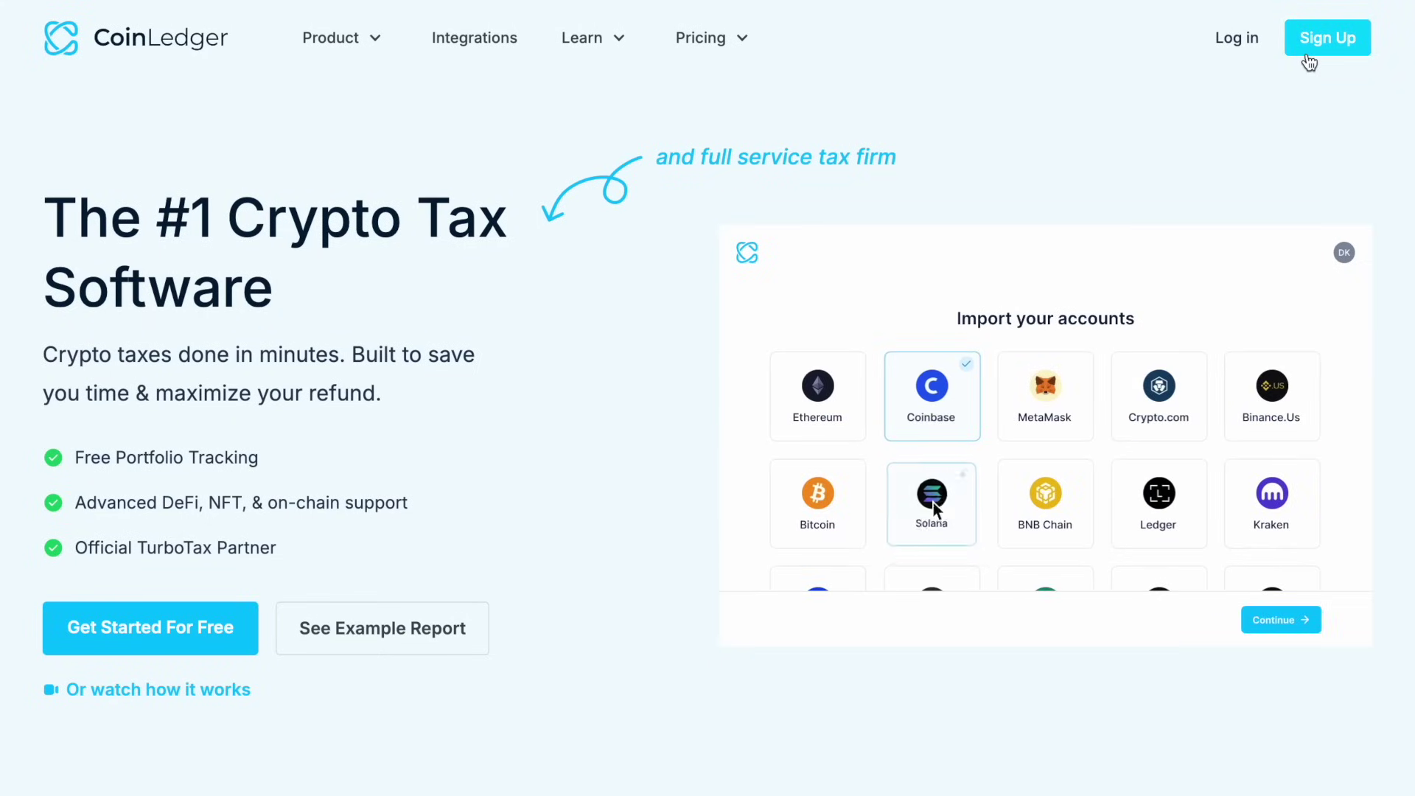
Step: Sign up with United Kingdom as the country and GBP currency, choosing Tax Calculator usage
{"action": "left_click", "coordinate": [1311, 60]}
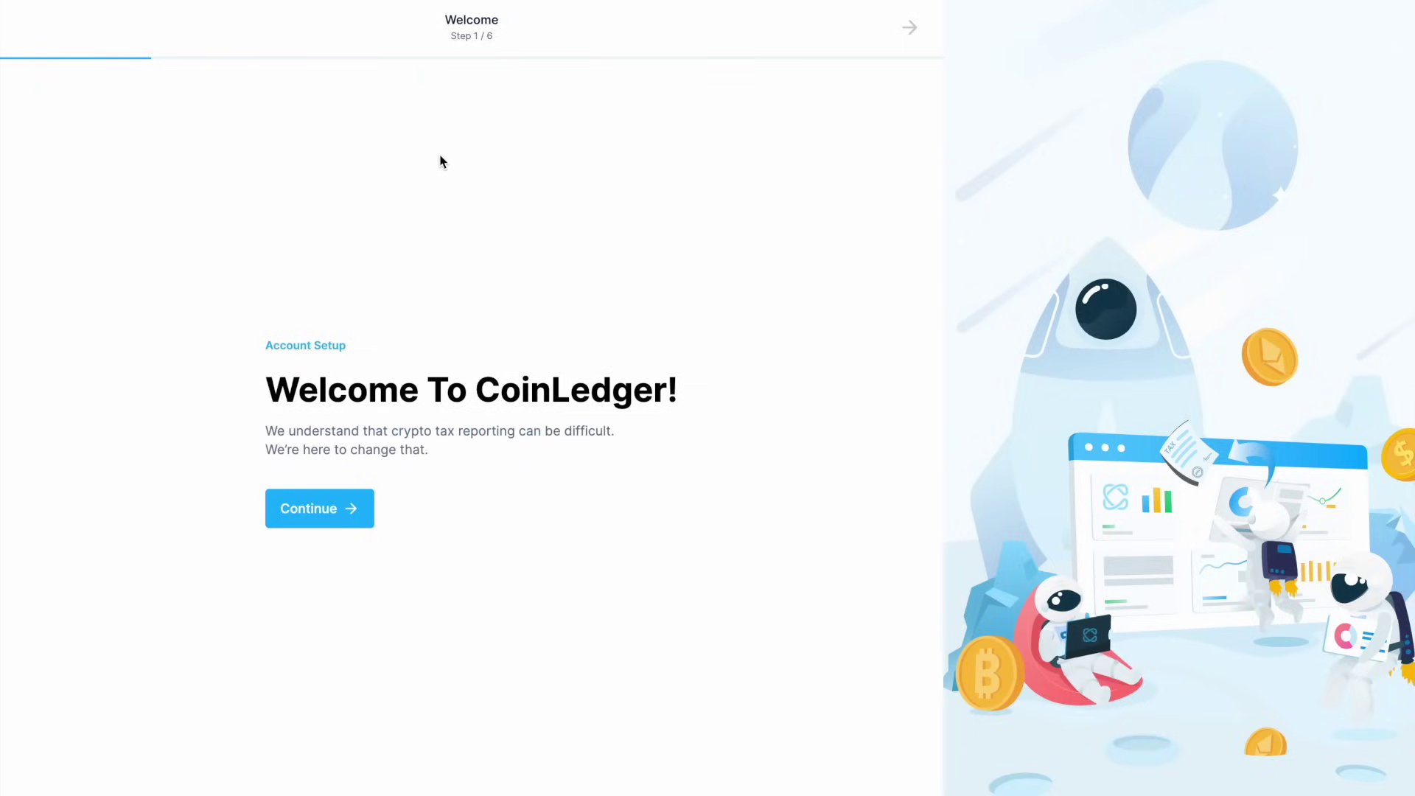
{"action": "left_click", "coordinate": [303, 514]}
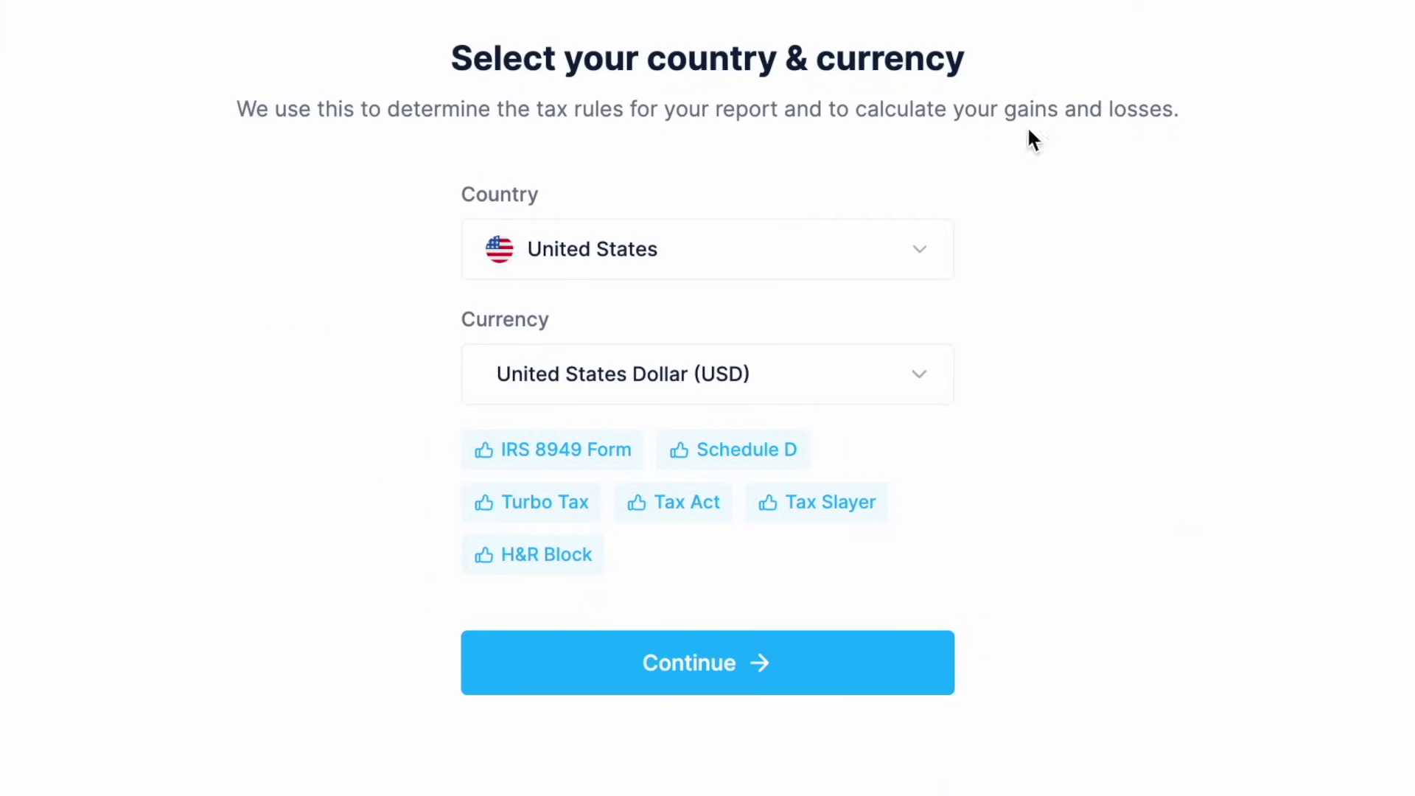
{"action": "left_click", "coordinate": [885, 258]}
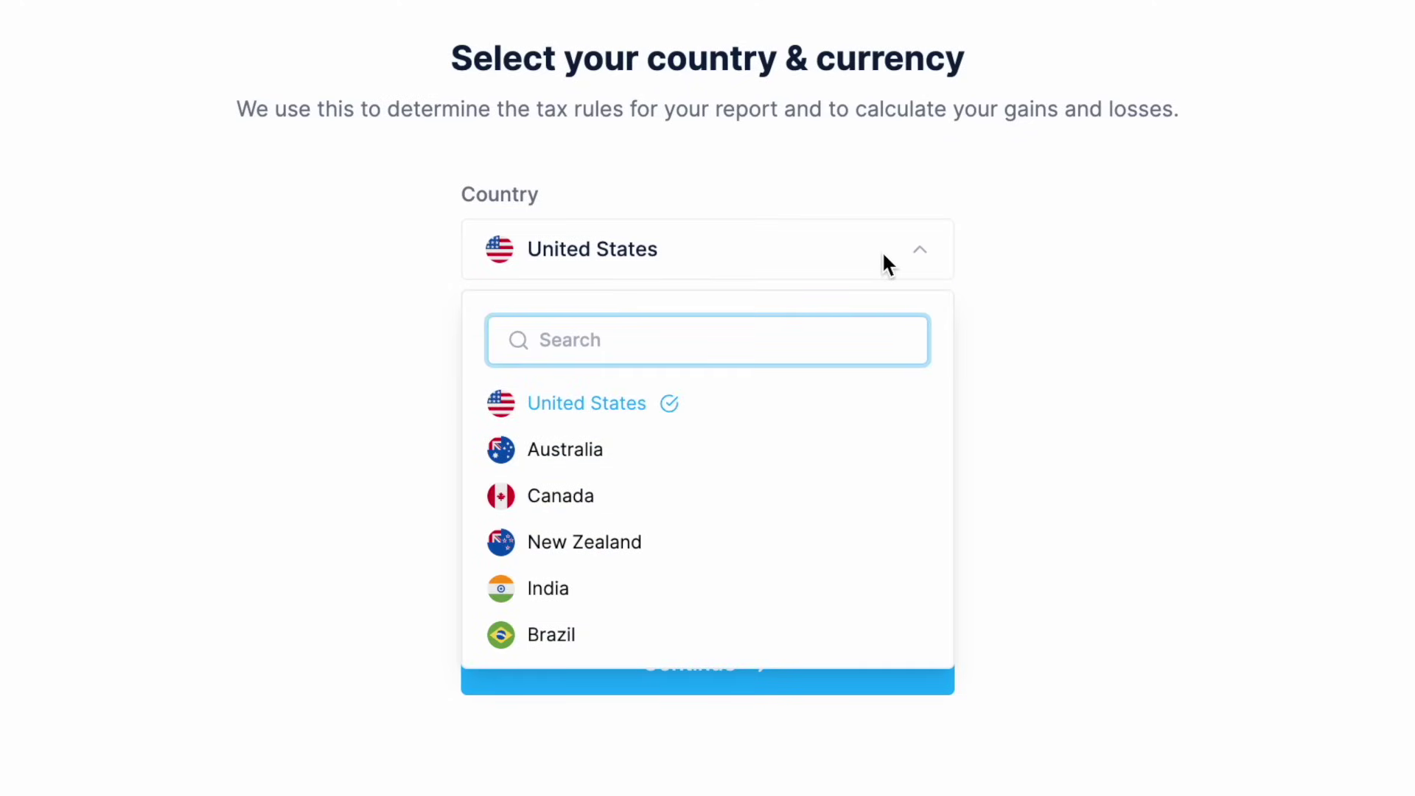
{"action": "type", "text": "united"}
{"action": "left_click", "coordinate": [705, 458]}
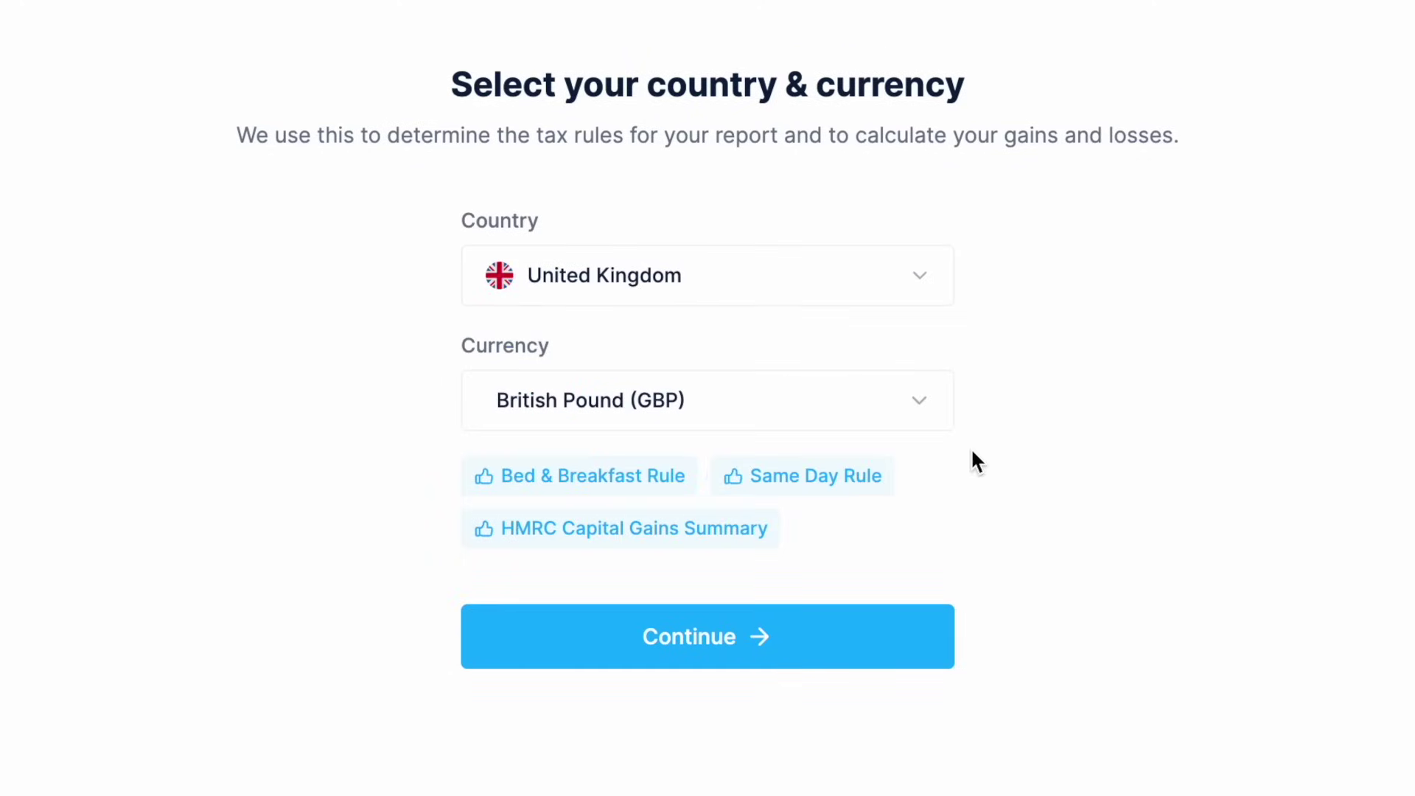
{"action": "left_click", "coordinate": [830, 662]}
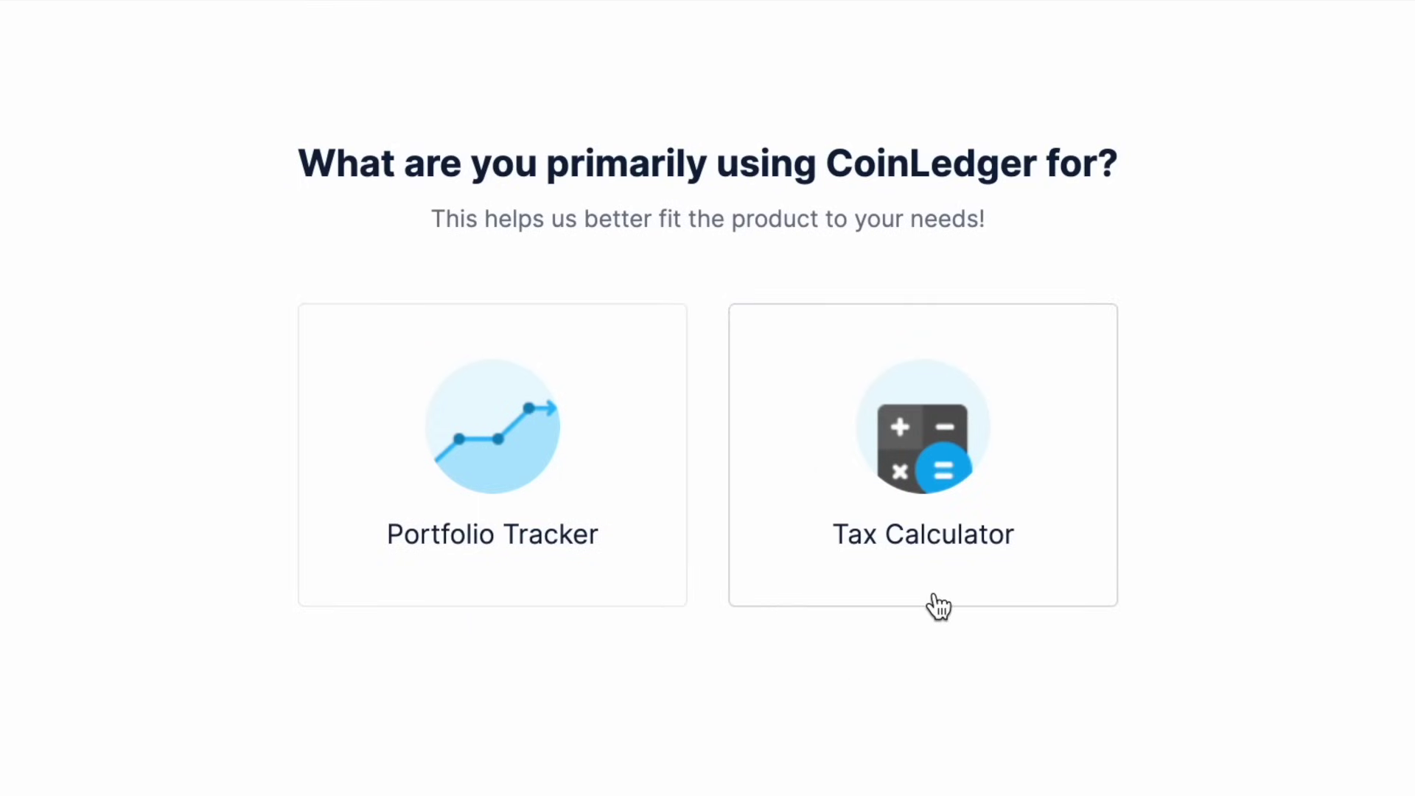
{"action": "left_click", "coordinate": [982, 468]}
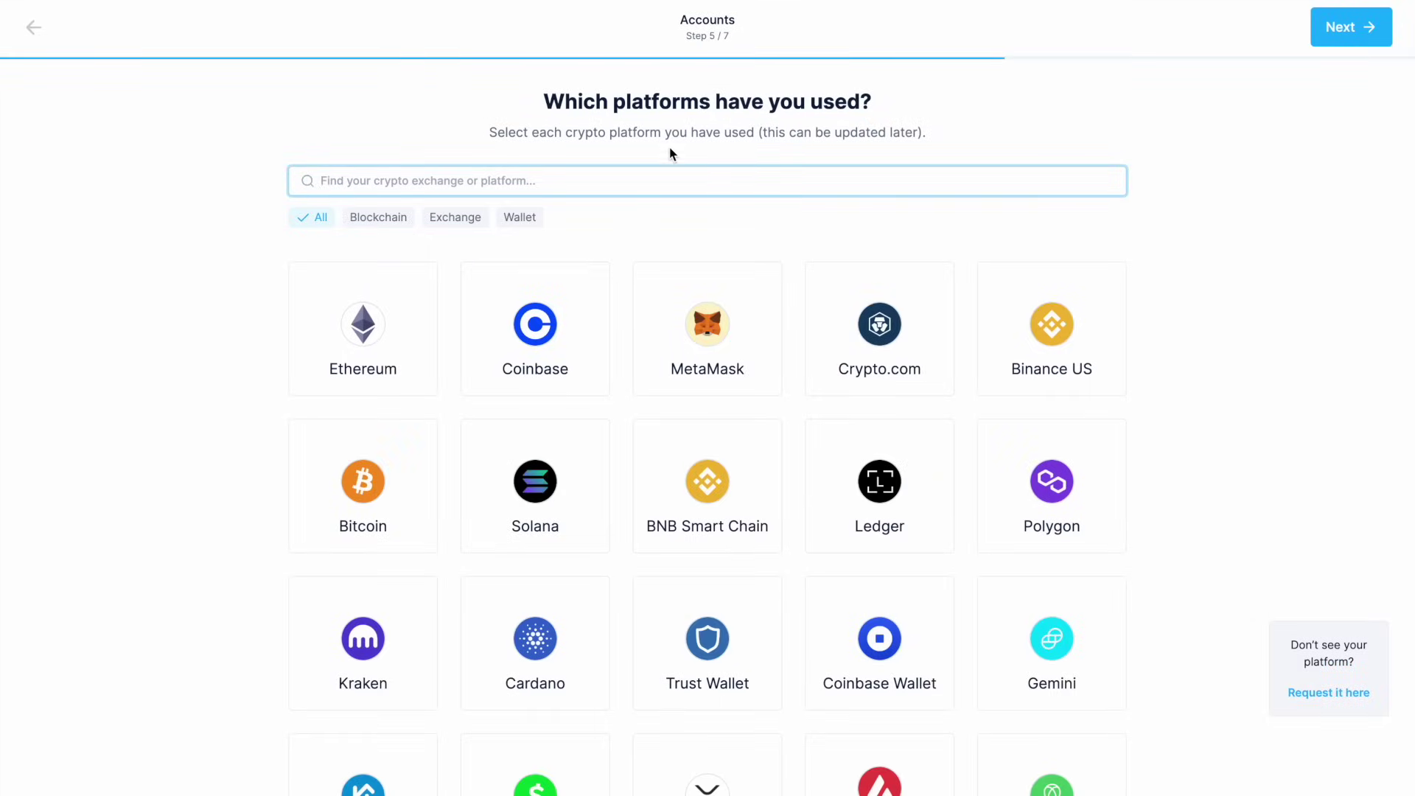
Step: Pick Coinbase, Ledger and Crypto.com as used platforms and skip email confirmation
{"action": "left_click", "coordinate": [507, 361]}
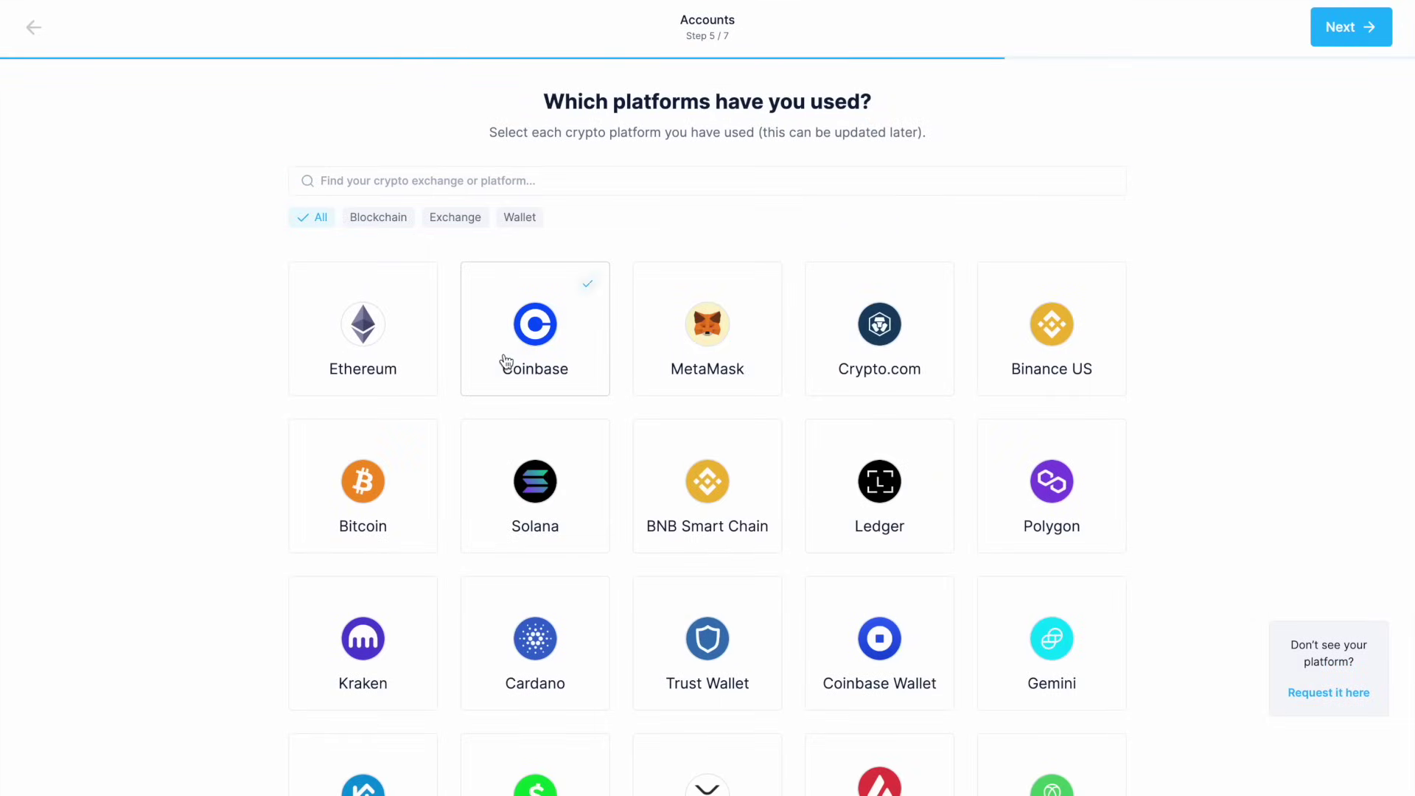
{"action": "left_click", "coordinate": [847, 486]}
{"action": "left_click", "coordinate": [879, 361]}
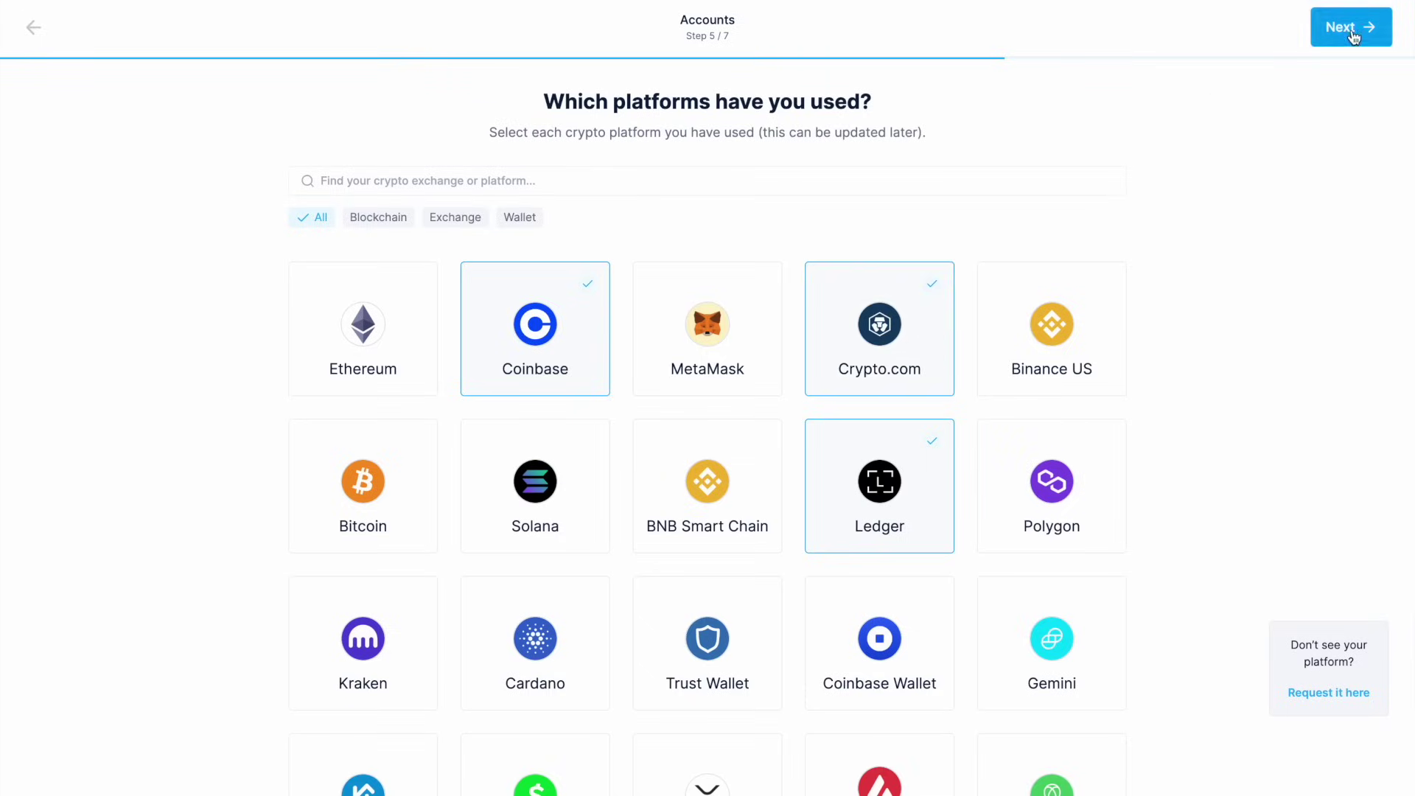
{"action": "left_click", "coordinate": [1352, 33]}
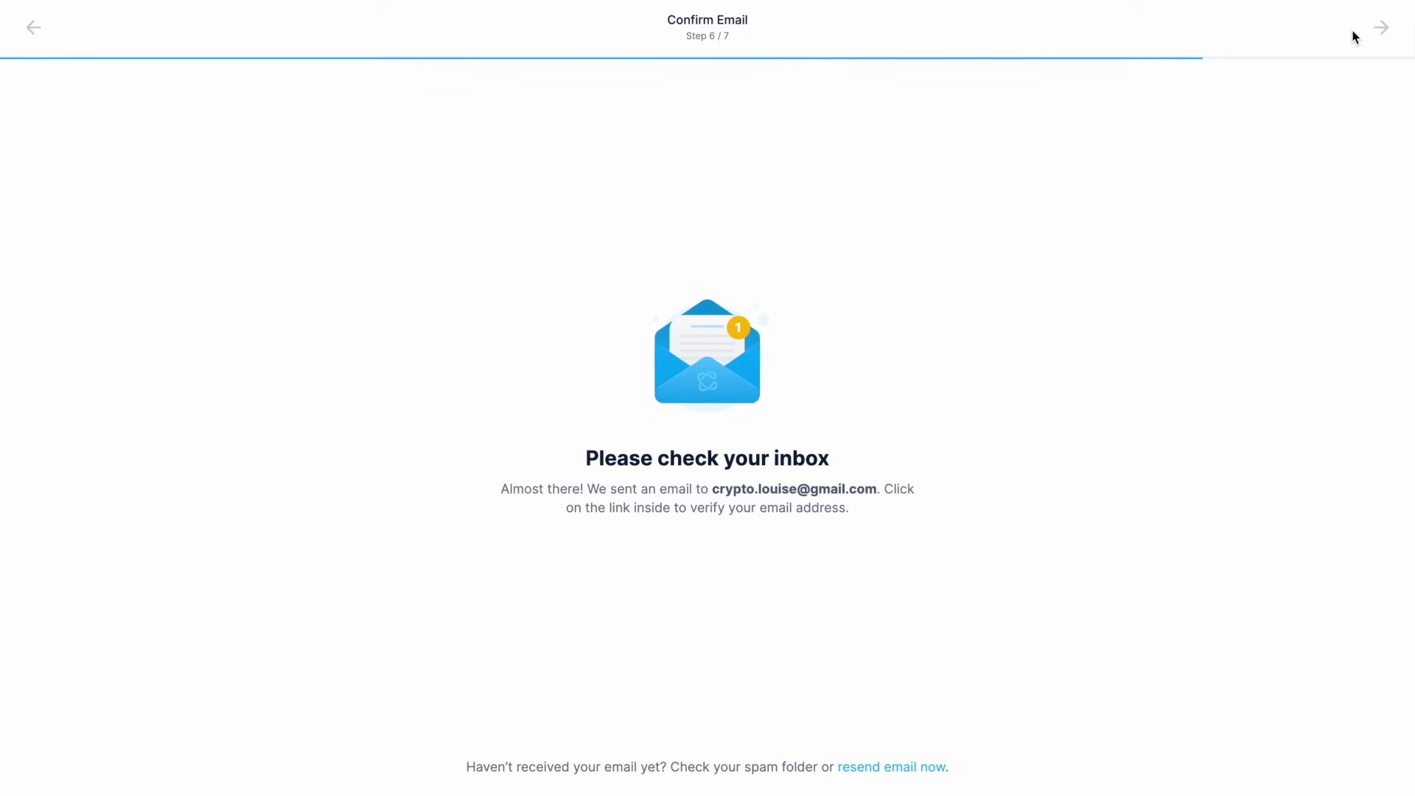
{"action": "left_click", "coordinate": [1353, 36]}
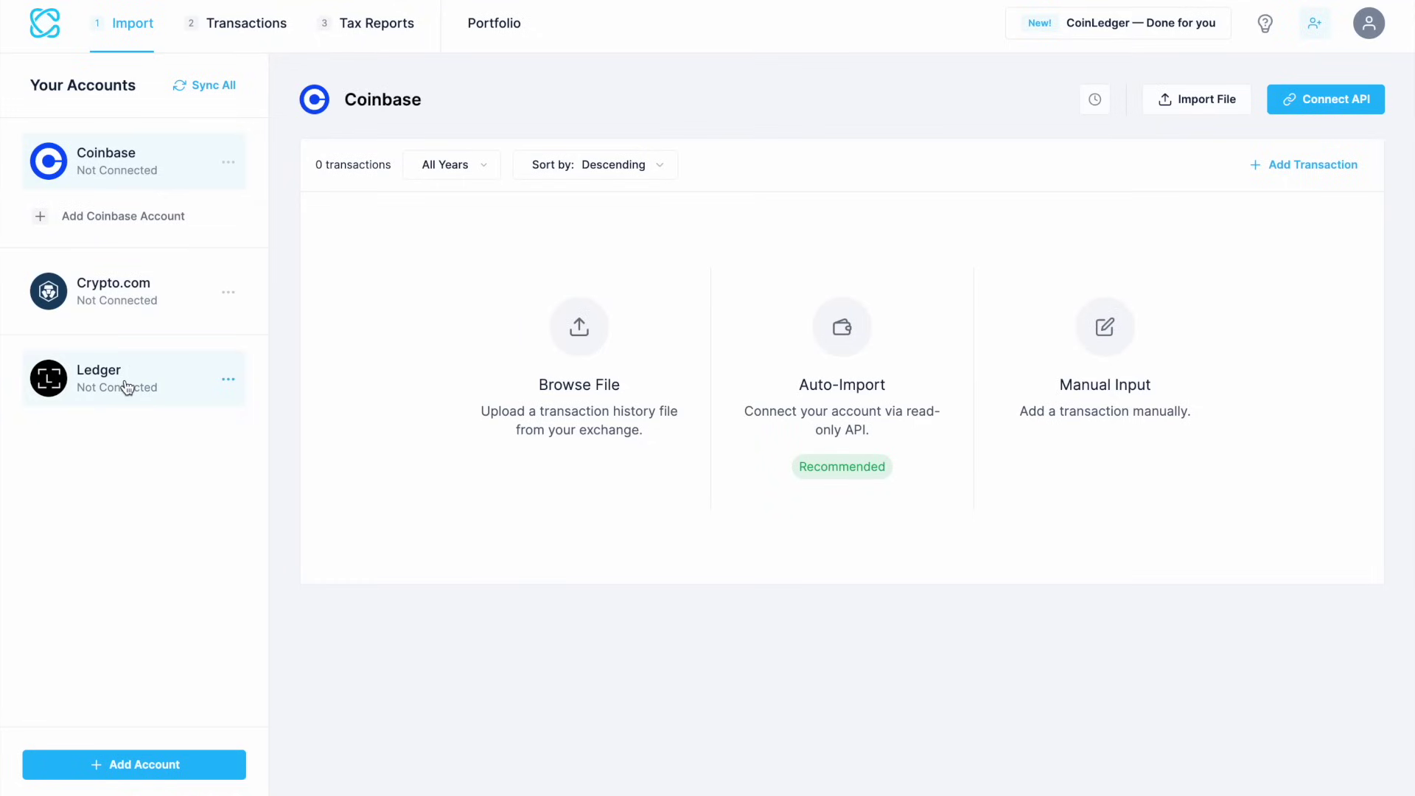
Step: Open the Add Account window from the bottom of the Your Accounts sidebar
{"action": "left_click", "coordinate": [104, 772]}
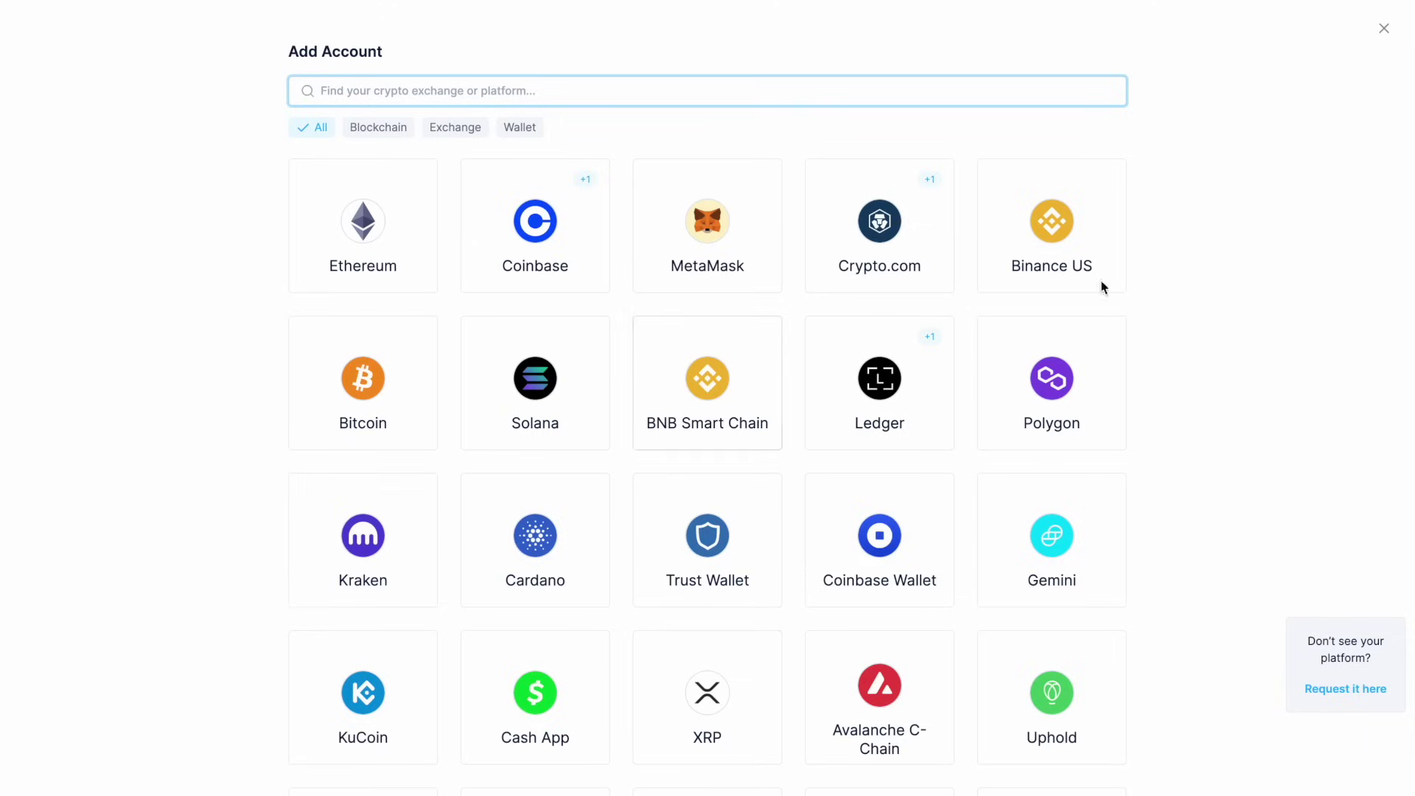
Step: Close the Add Account window to get back to the Coinbase import page
{"action": "left_click", "coordinate": [1383, 28]}
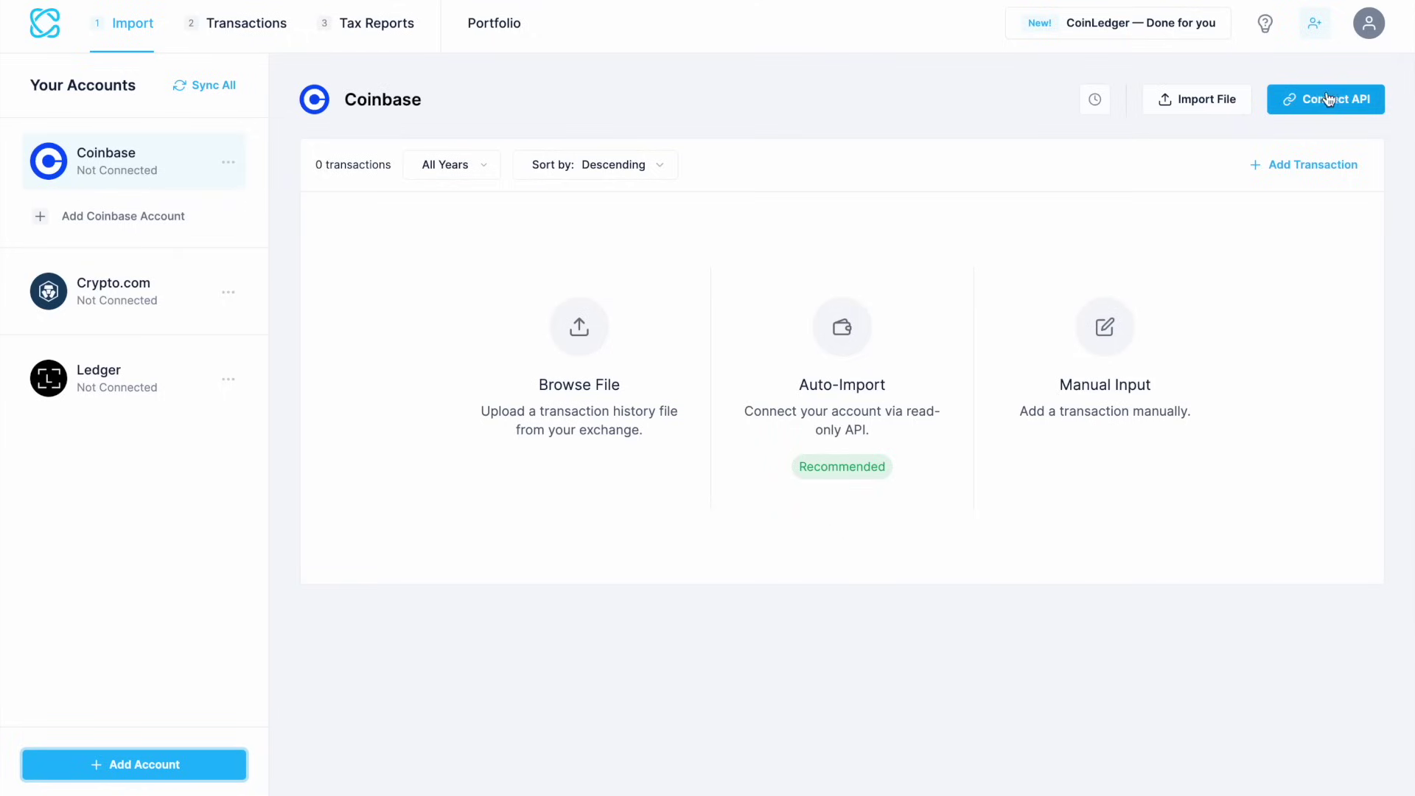
Step: Choose Auto-Import for Coinbase and scroll through the Coinbase import guide
{"action": "left_click", "coordinate": [871, 319]}
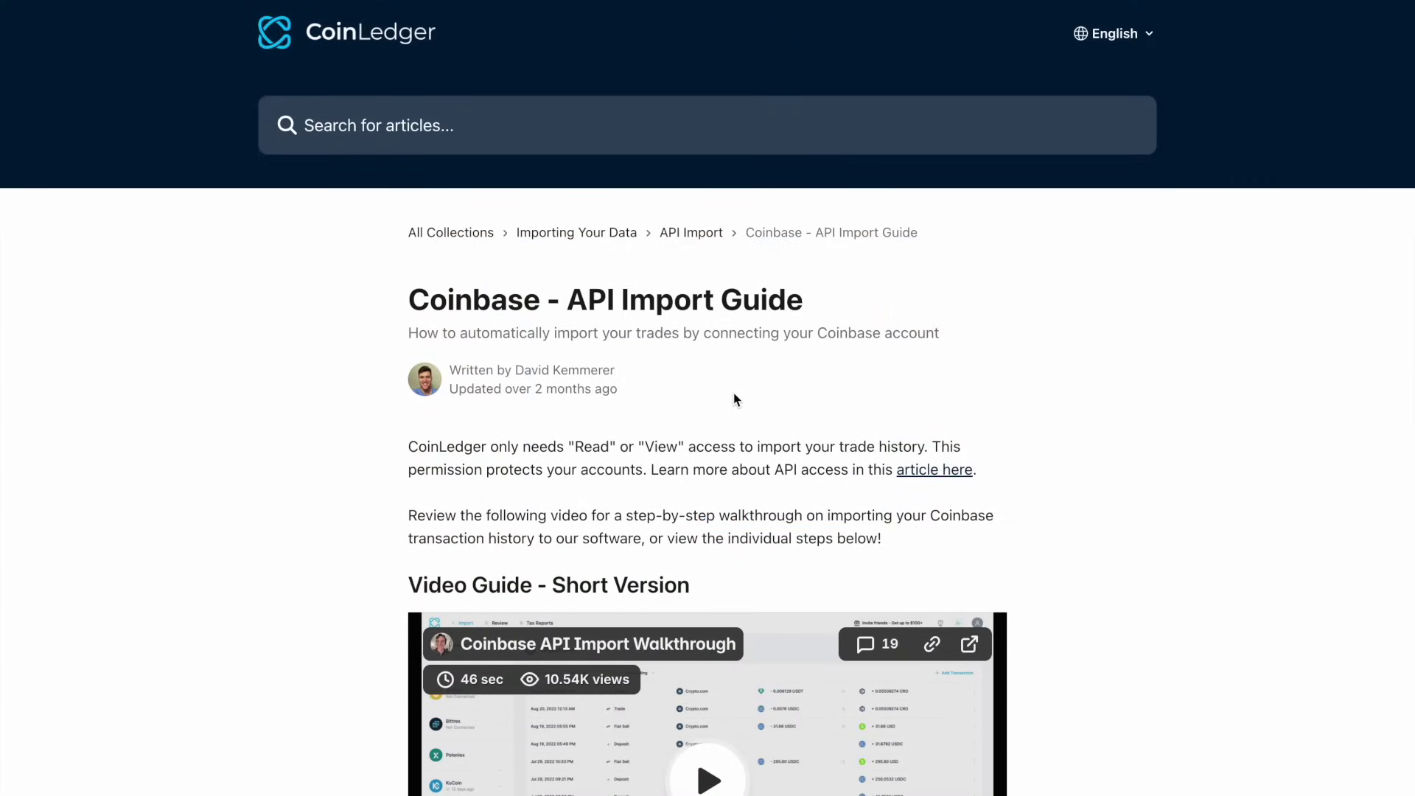
{"action": "scroll", "coordinate": [734, 399], "scroll_direction": "down", "scroll_amount": 3}
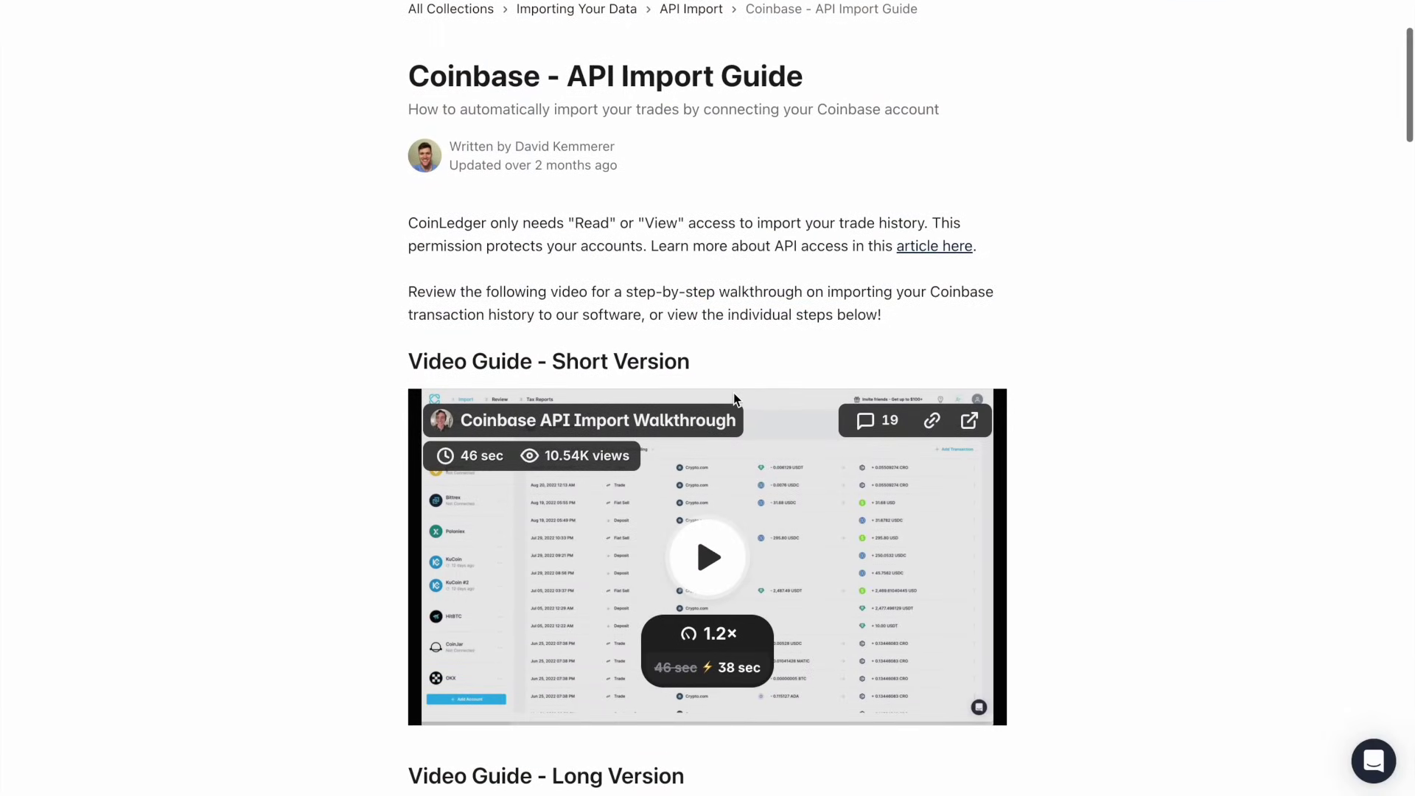
{"action": "scroll", "coordinate": [734, 399], "scroll_direction": "down", "scroll_amount": 10}
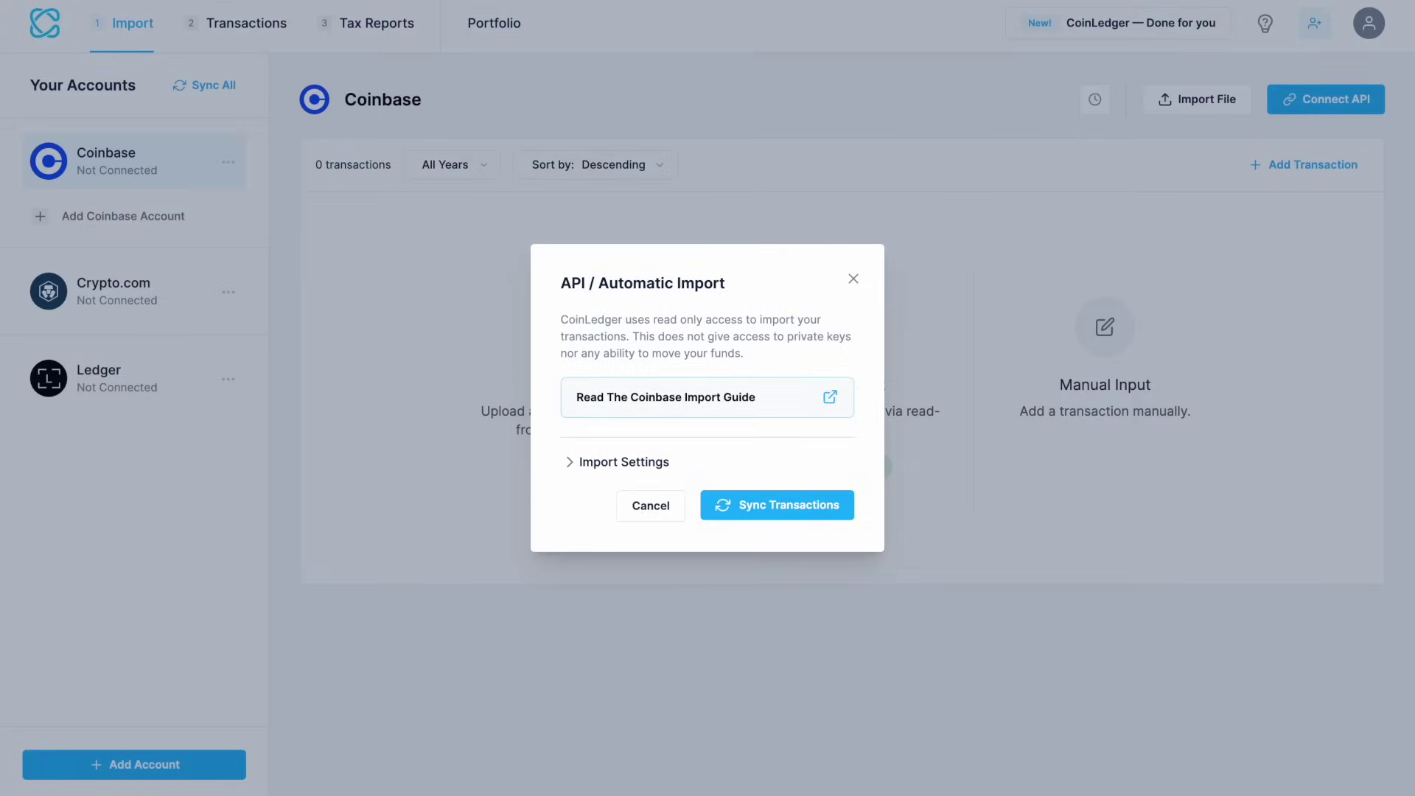
Step: Expand Import Settings and sync the Coinbase transactions without a start date
{"action": "left_click", "coordinate": [569, 467]}
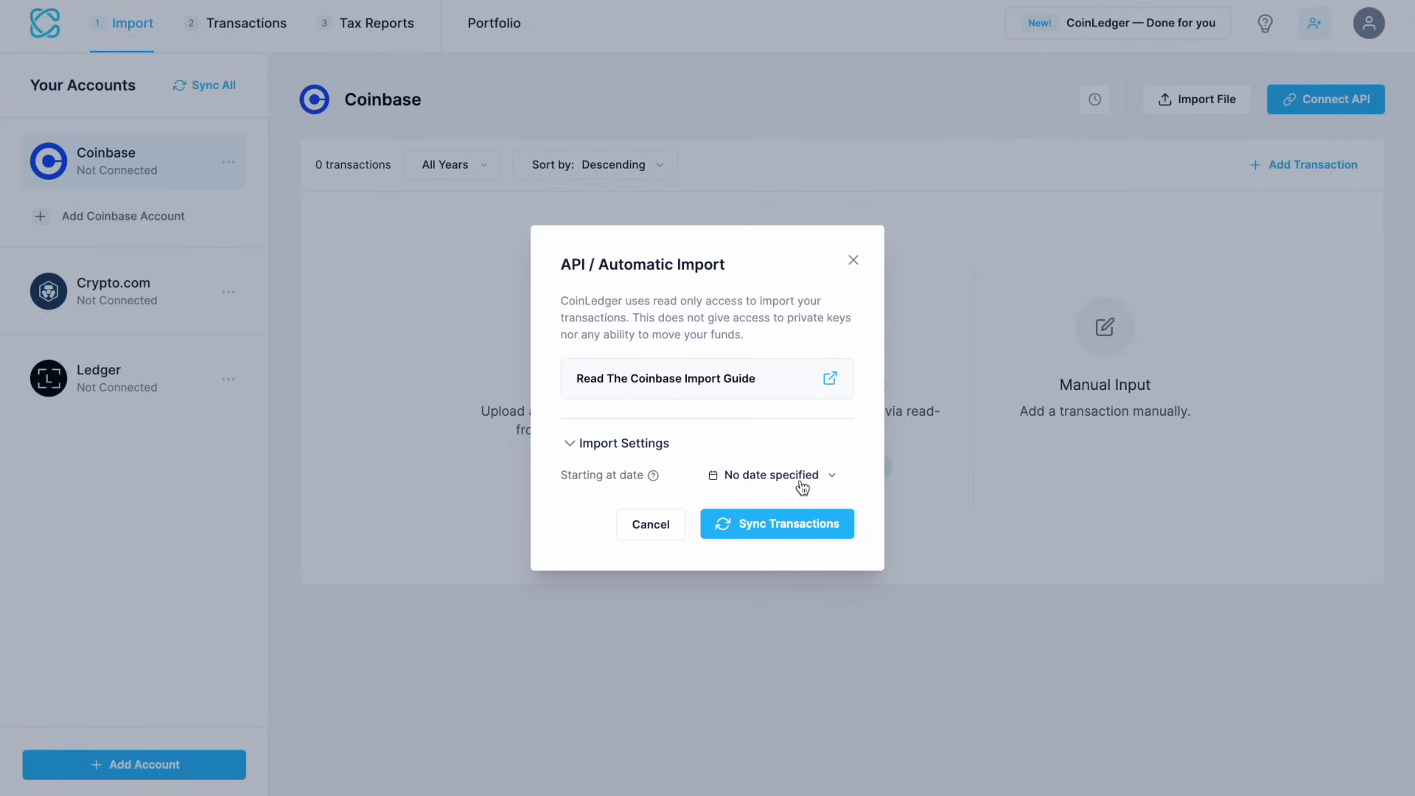
{"action": "left_click", "coordinate": [791, 528]}
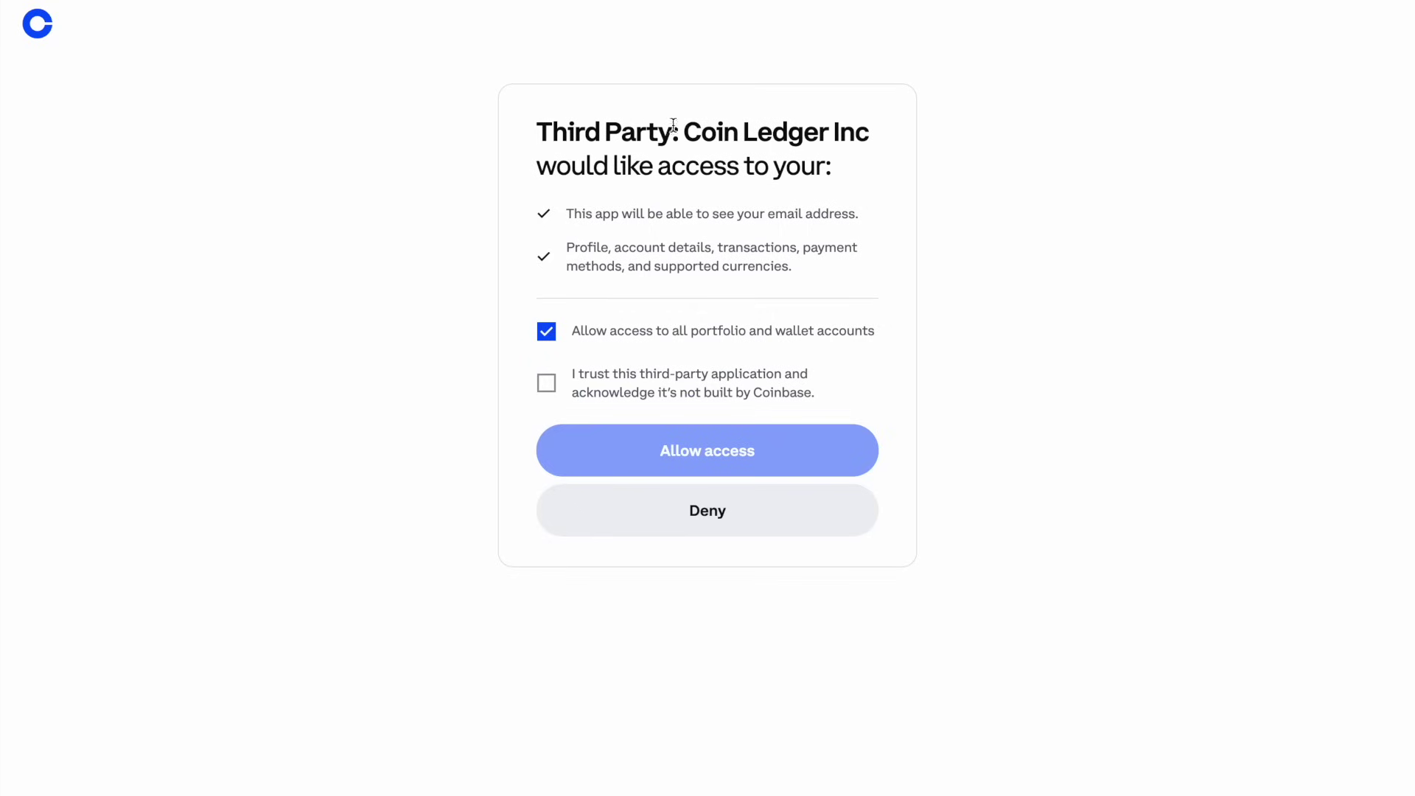
Step: Trust the third-party app and allow Coin Ledger Inc access in Coinbase
{"action": "left_click", "coordinate": [546, 383]}
{"action": "left_click", "coordinate": [561, 445]}
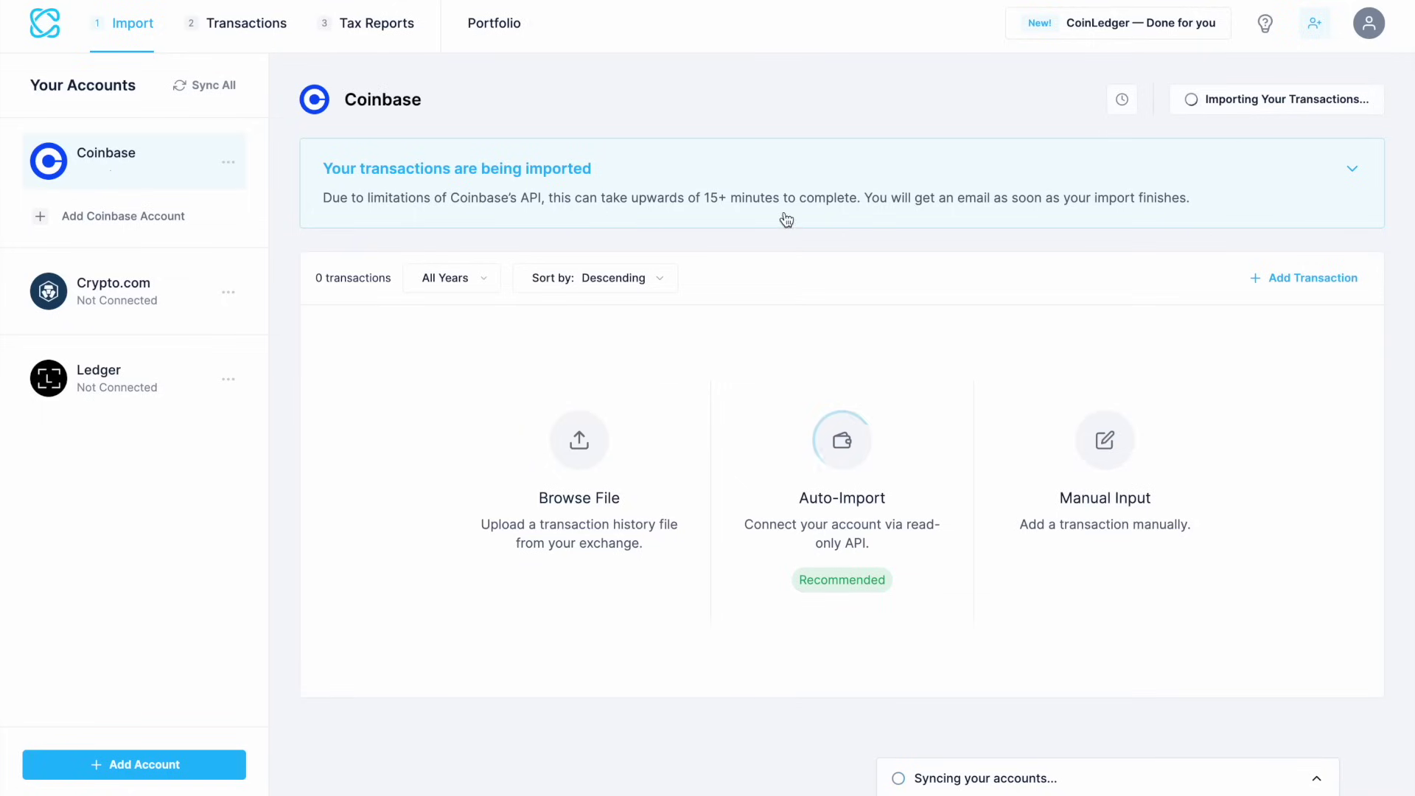
Step: Collapse the import notice and open the import overview's 17 Uncategorized transactions
{"action": "left_click", "coordinate": [1355, 173]}
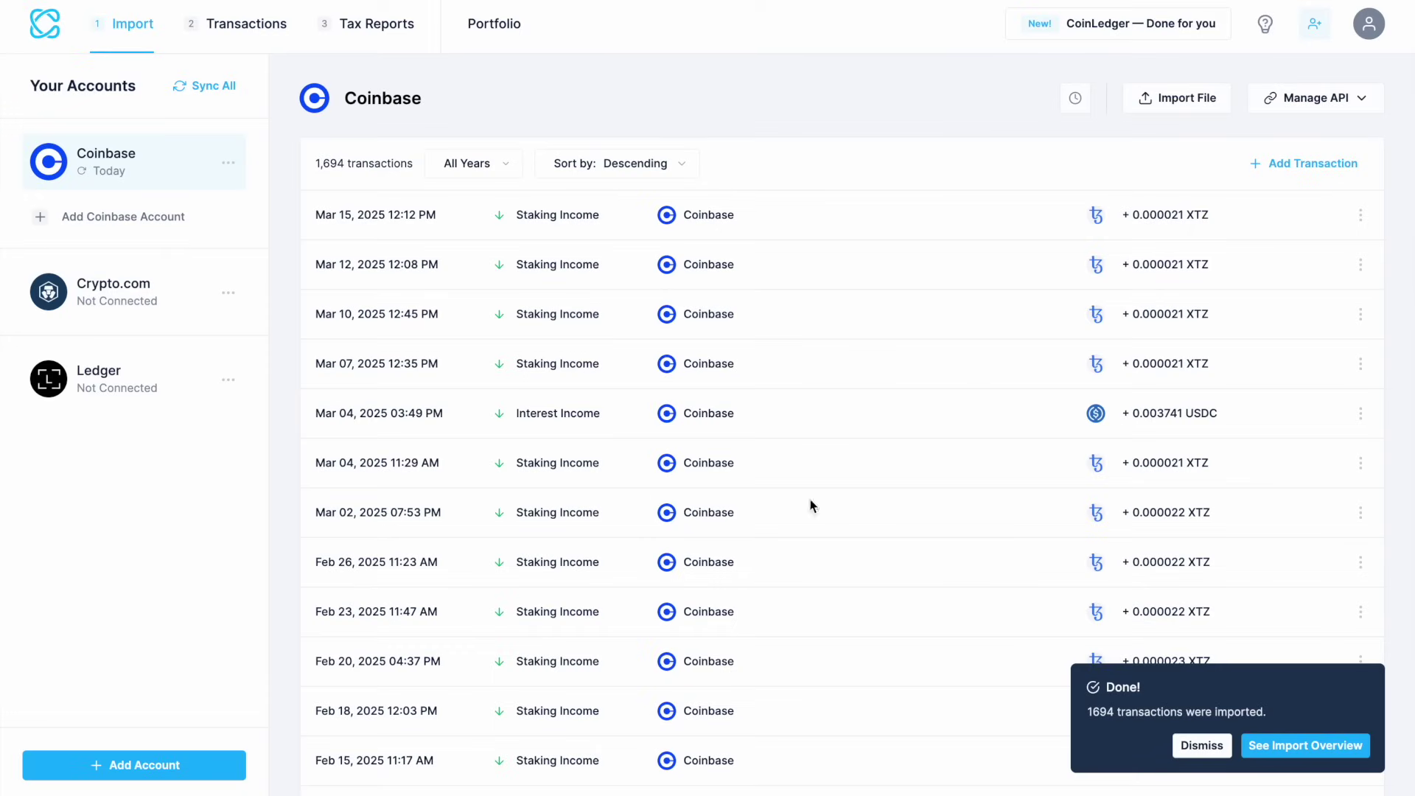
{"action": "left_click", "coordinate": [1302, 747]}
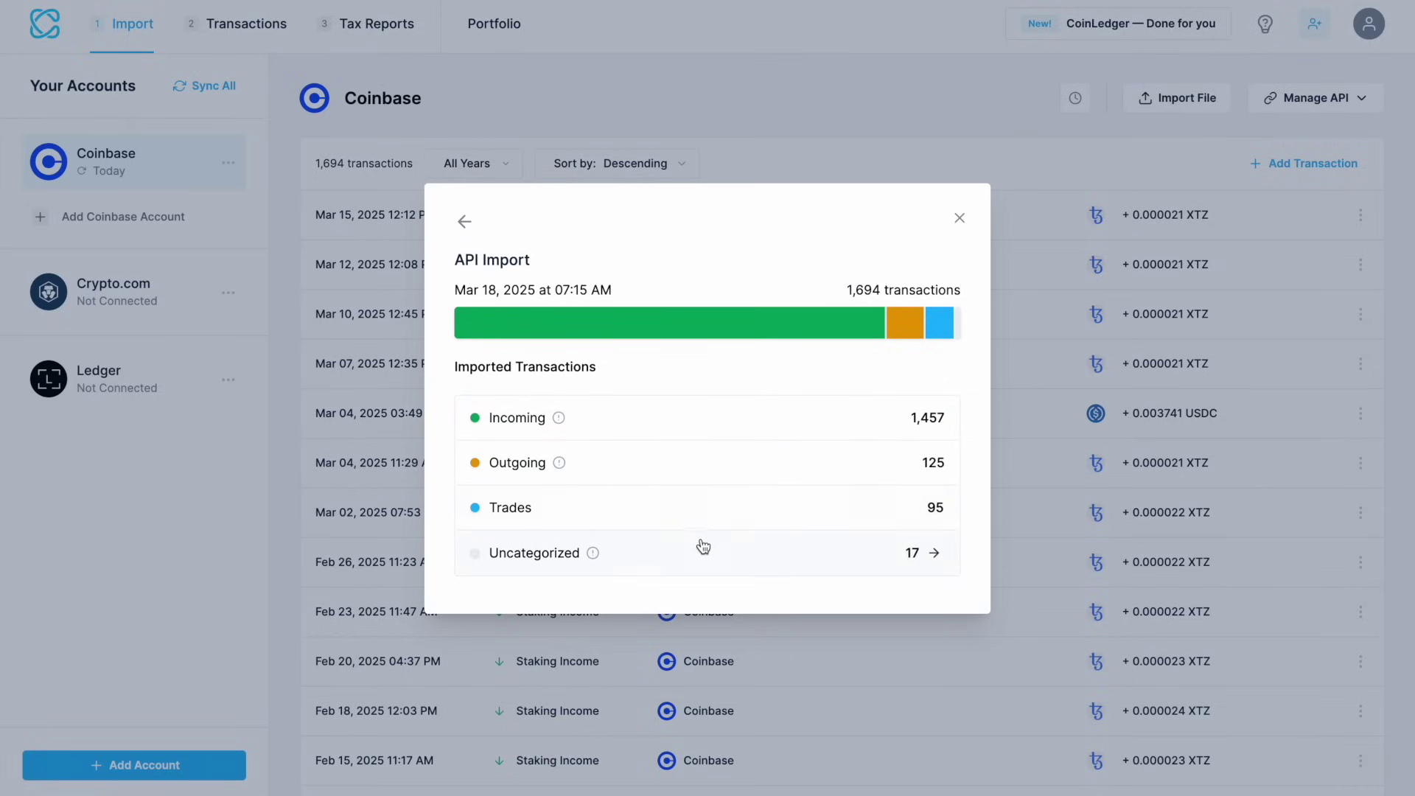
{"action": "mouse_move", "coordinate": [583, 554]}
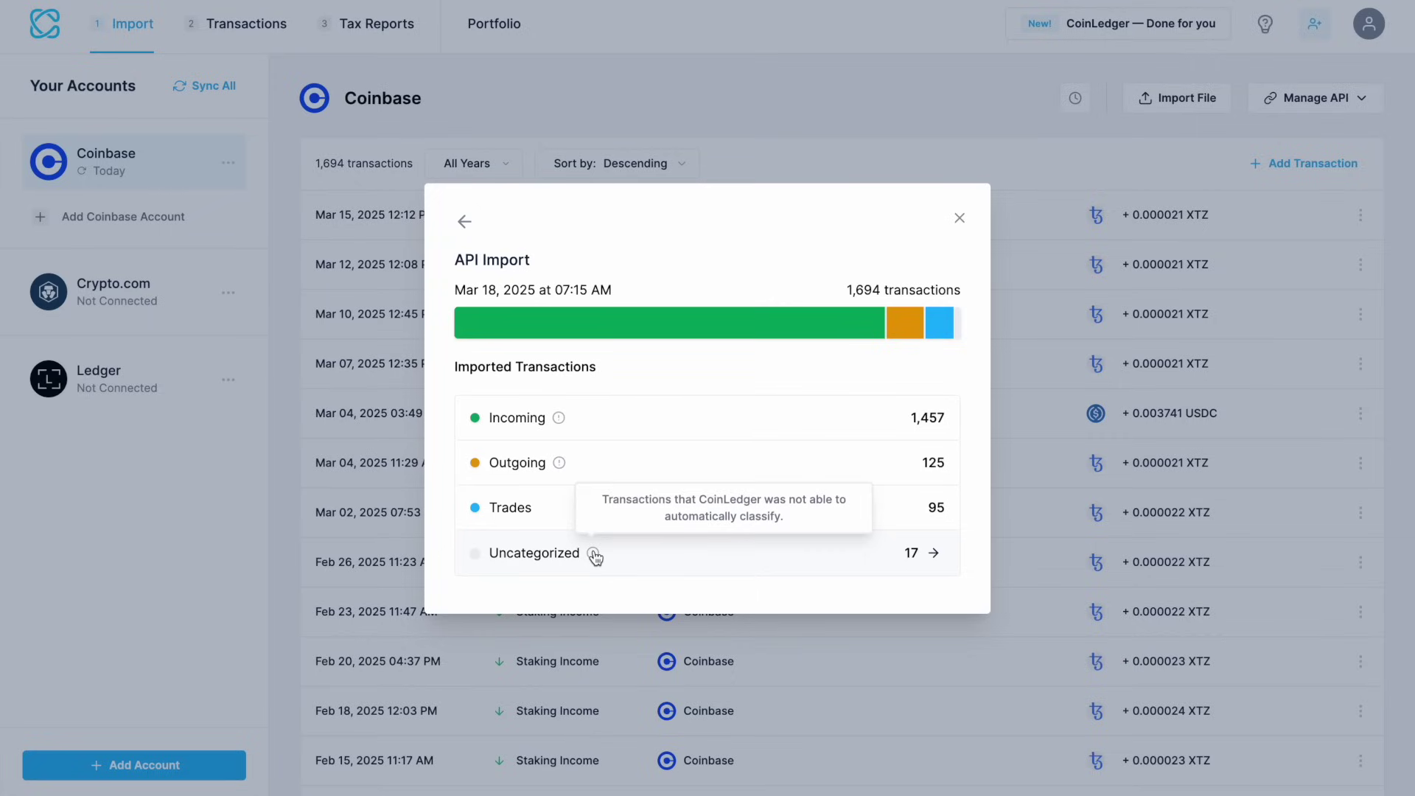
{"action": "left_click", "coordinate": [646, 556]}
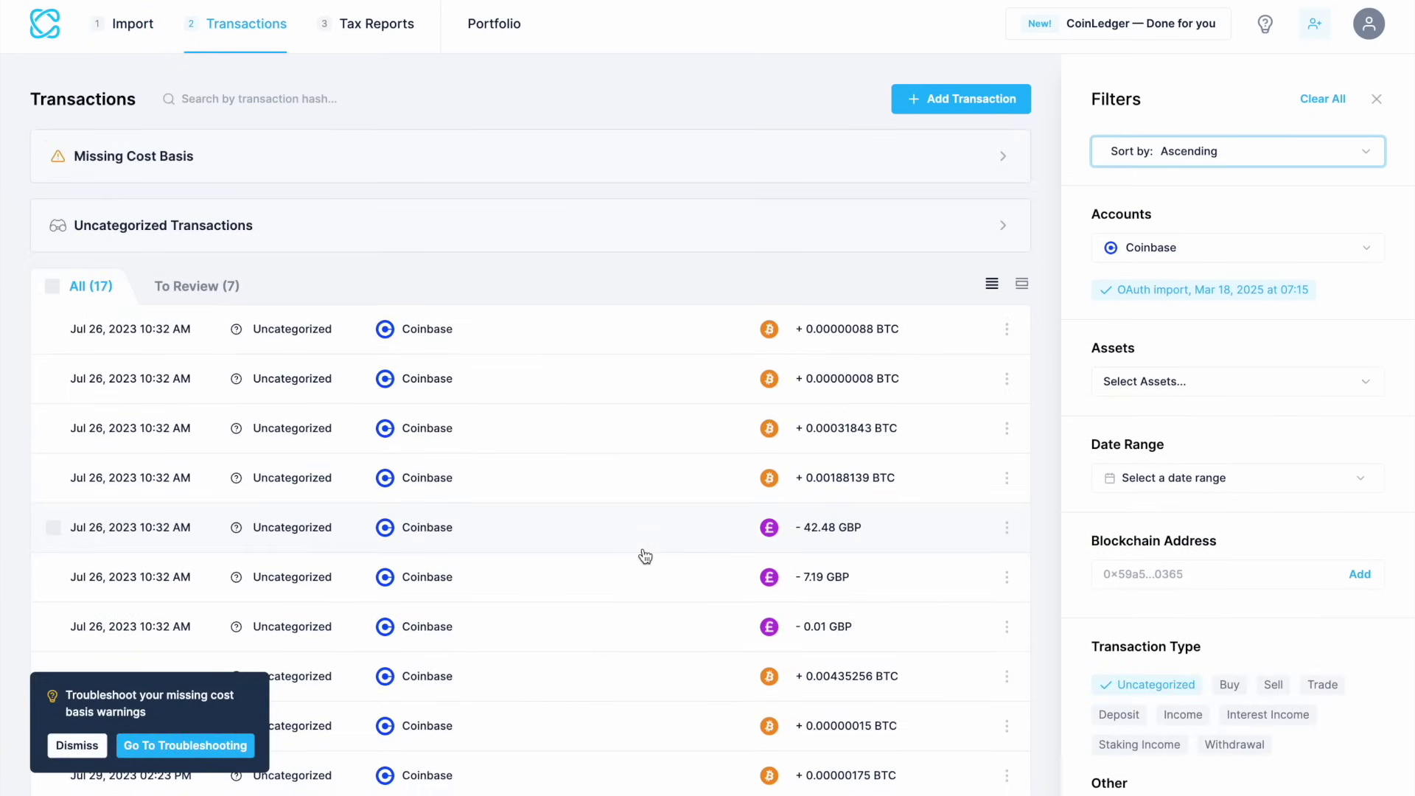
Step: Expand and collapse the Missing Cost Basis note, then inspect the EOS trade under To Review
{"action": "left_click", "coordinate": [1005, 167]}
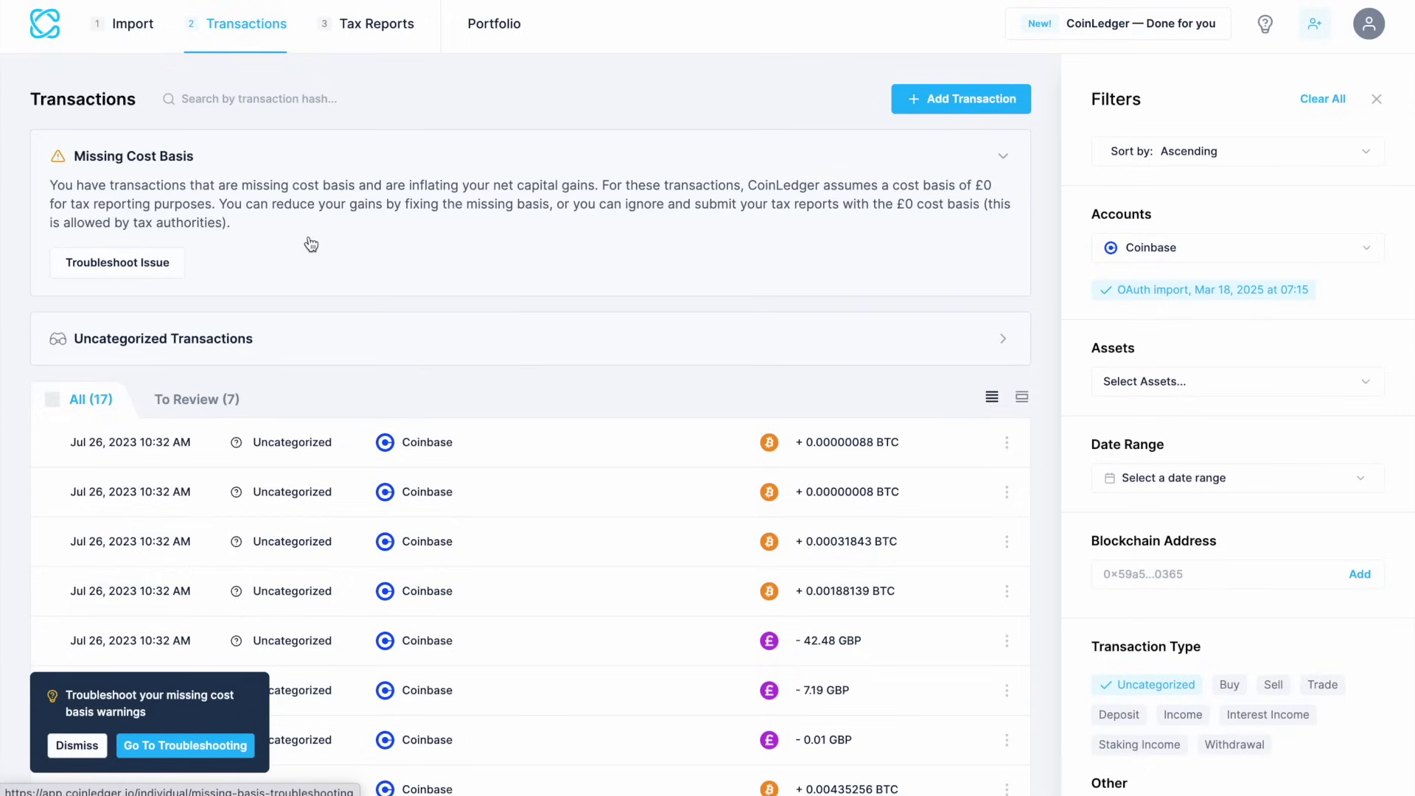
{"action": "left_click", "coordinate": [980, 166]}
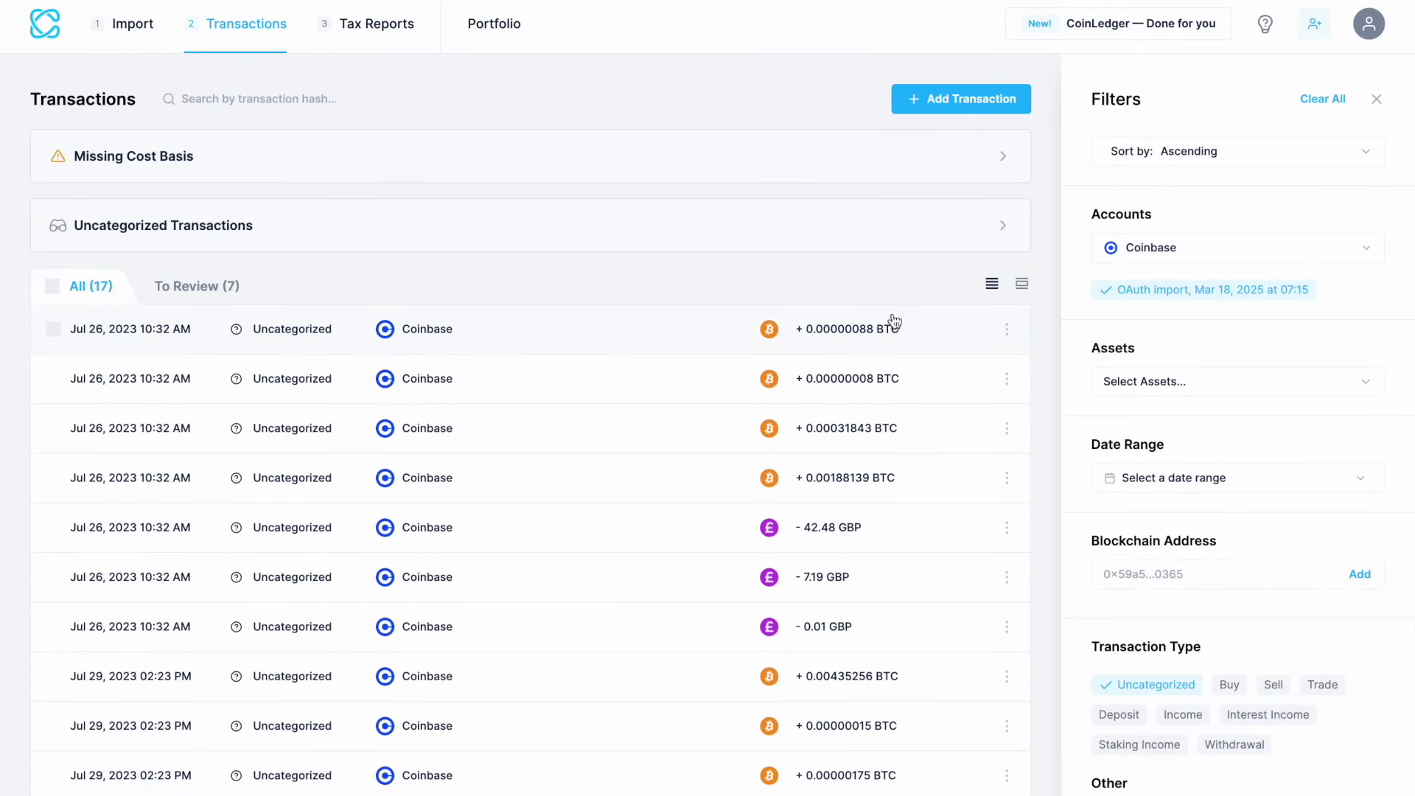
{"action": "left_click", "coordinate": [1006, 329]}
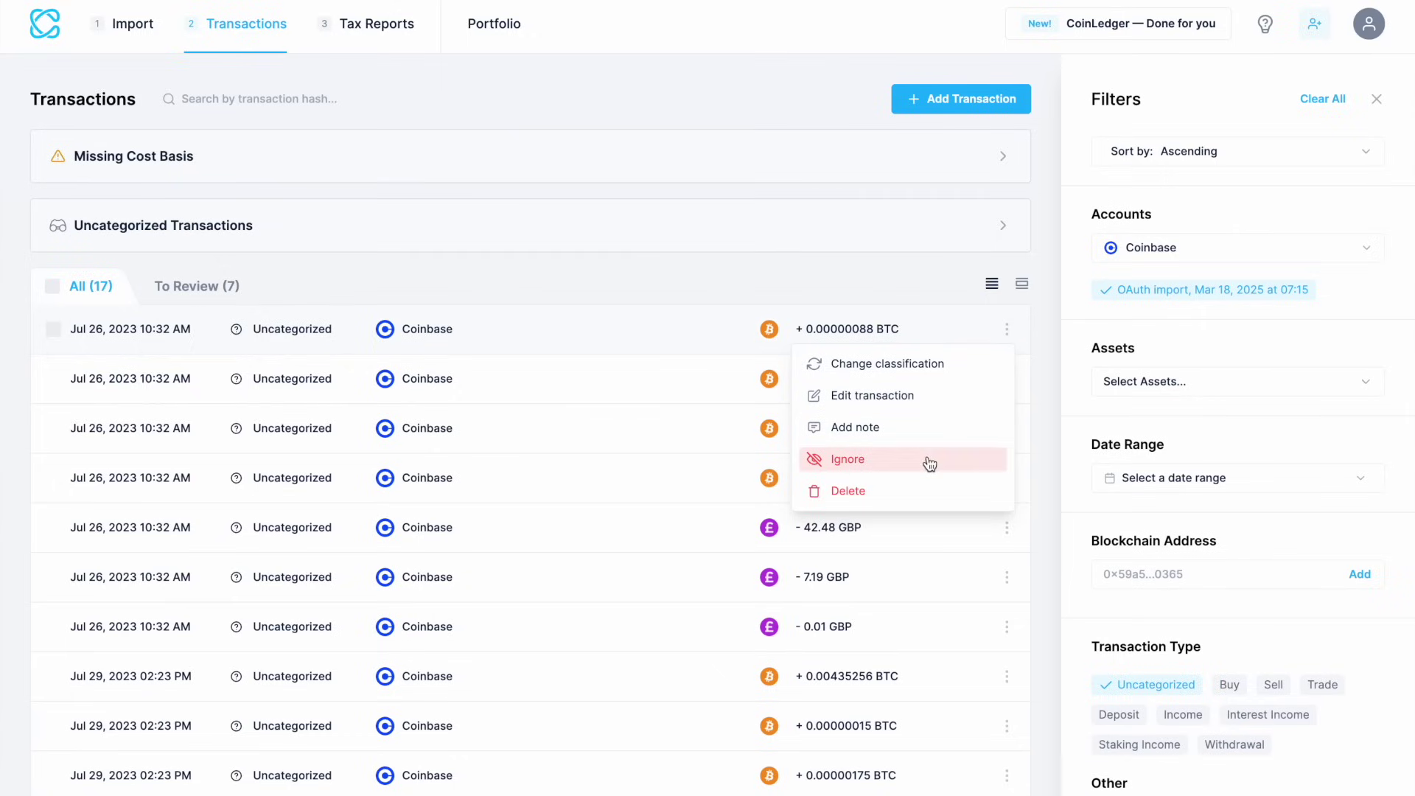
{"action": "left_click", "coordinate": [1007, 329]}
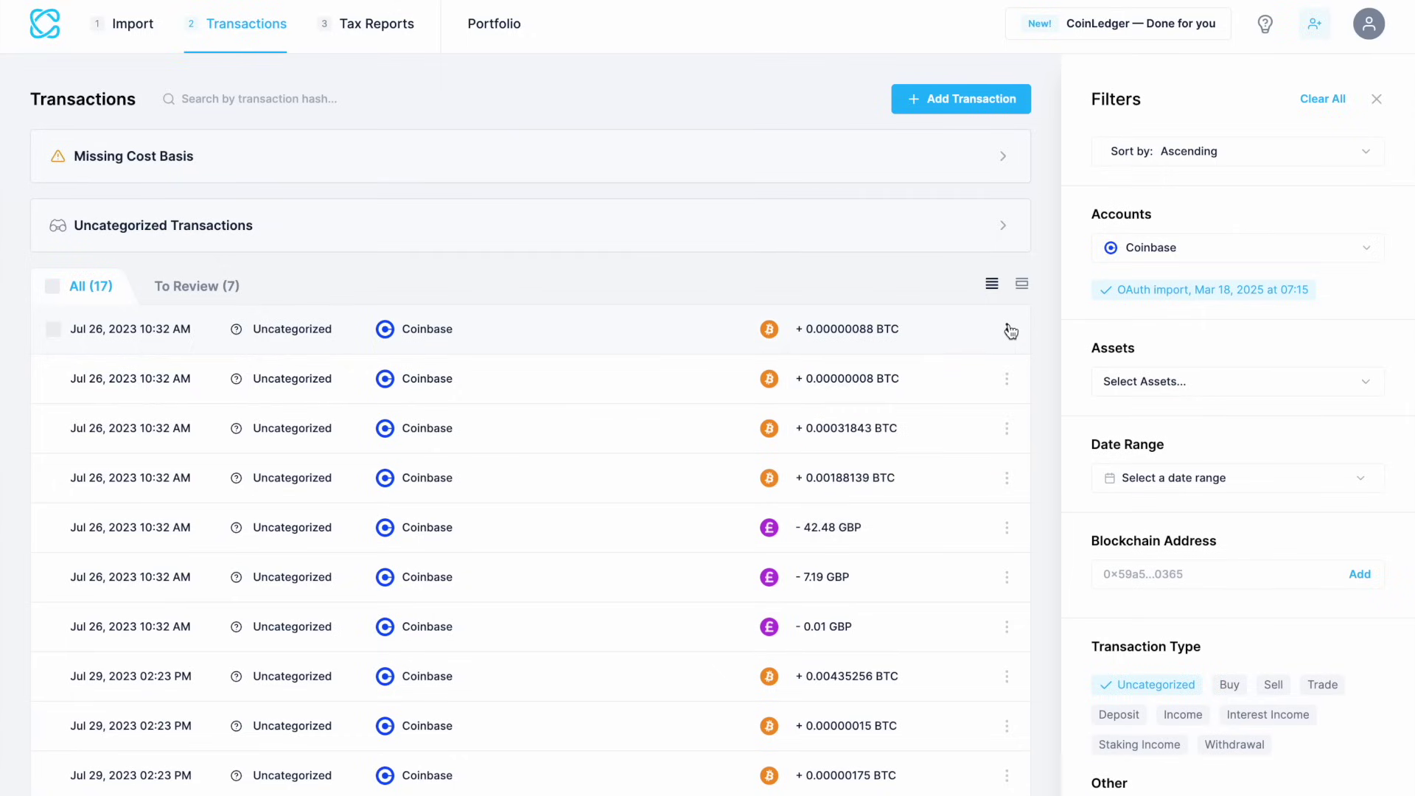
{"action": "left_click", "coordinate": [195, 289]}
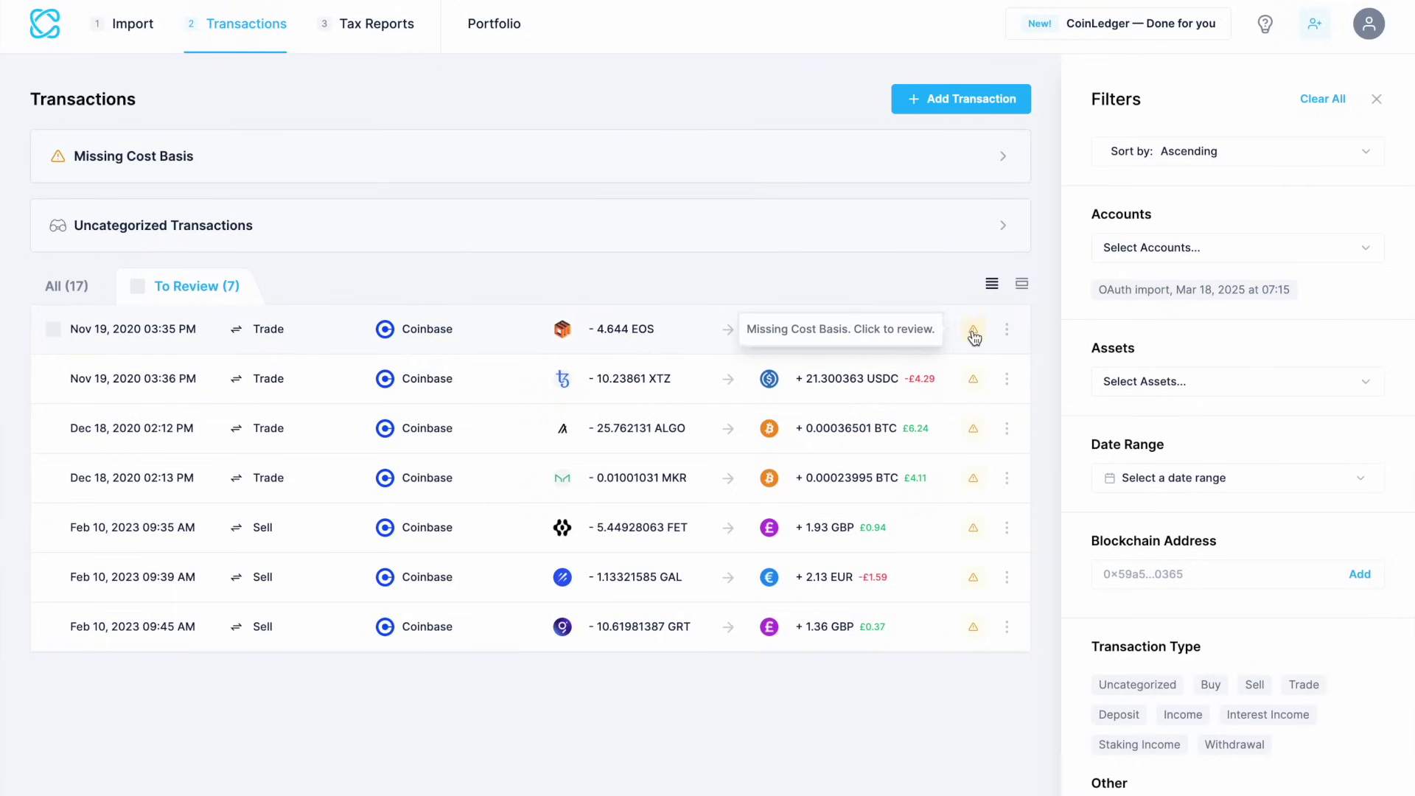
{"action": "left_click", "coordinate": [1007, 329]}
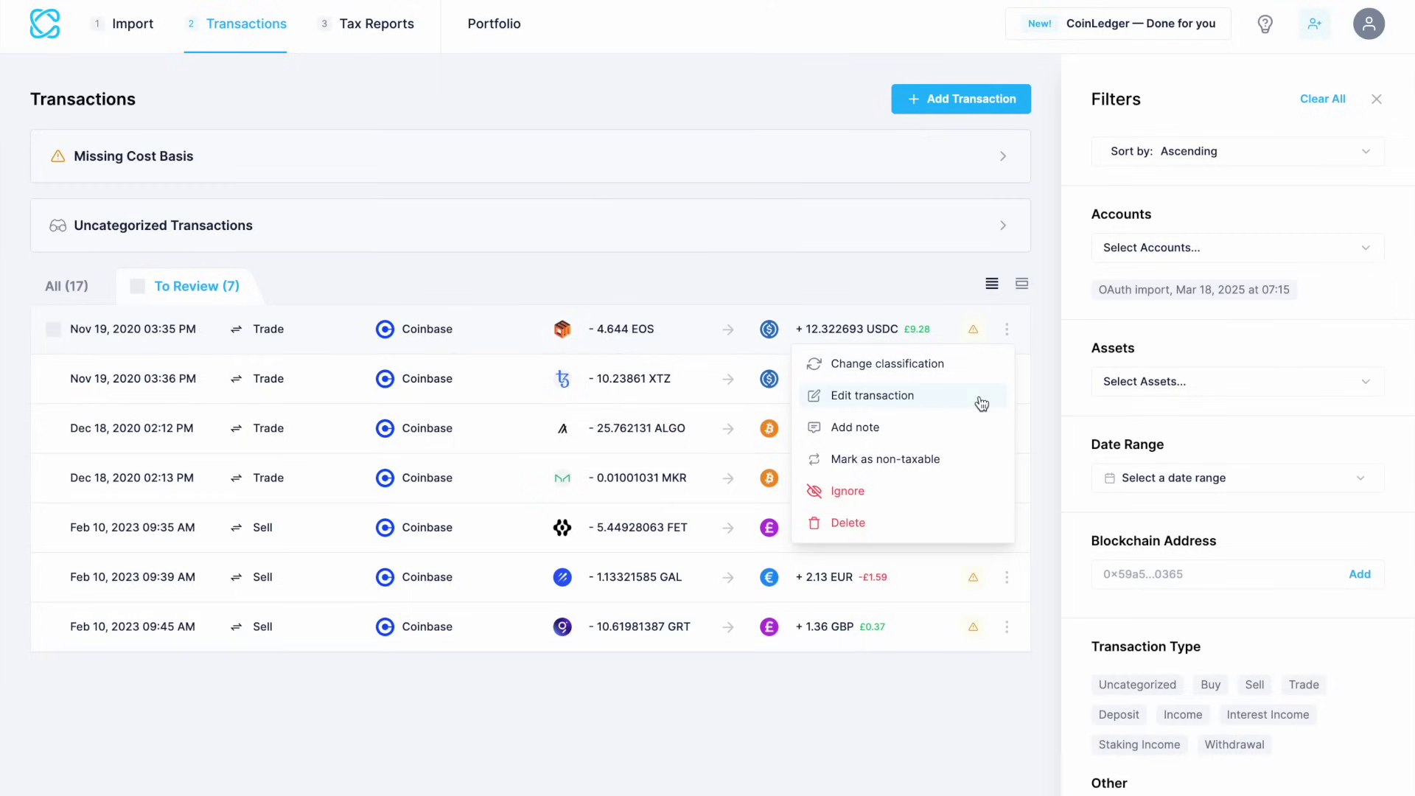
{"action": "left_click", "coordinate": [958, 490]}
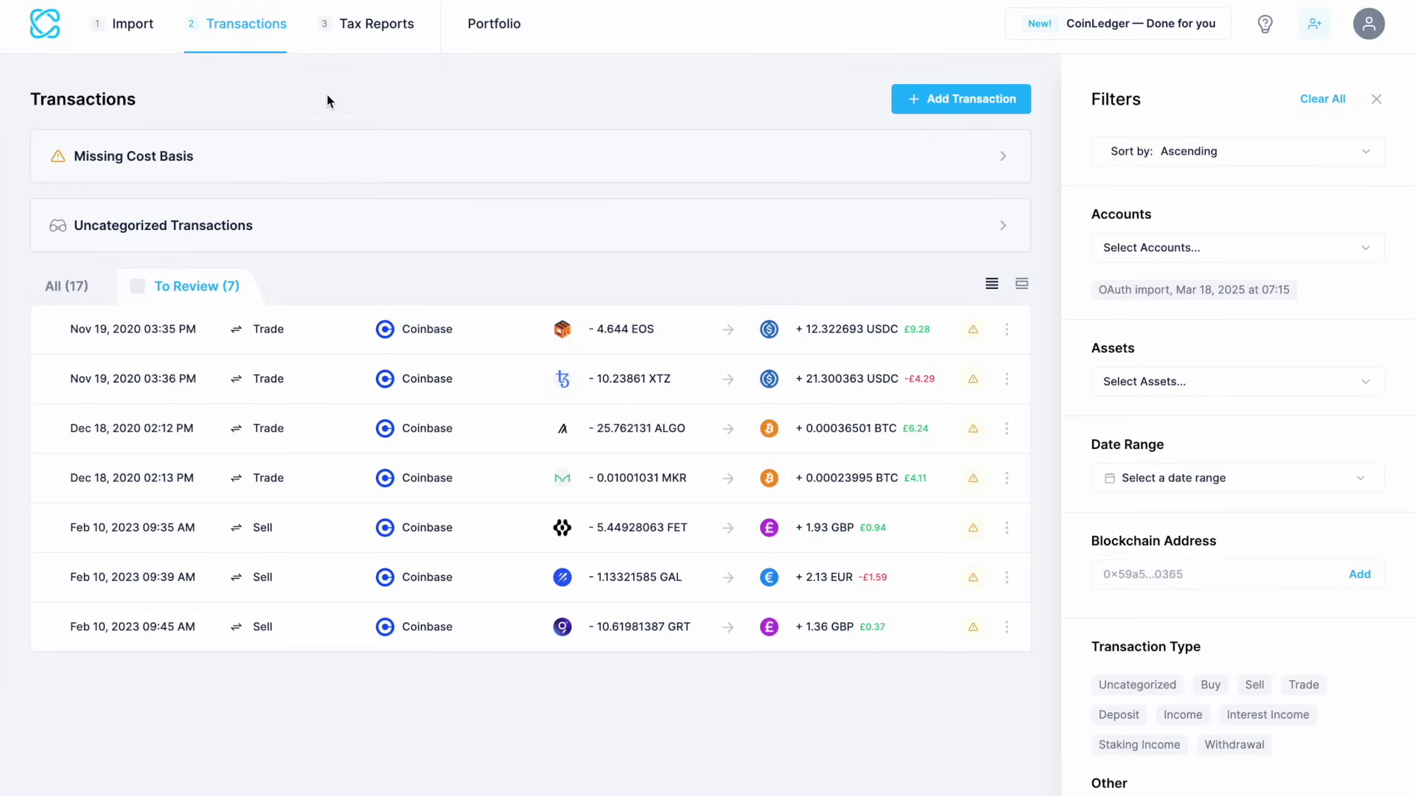
Step: Return to the Import overview with the year filter left on all years
{"action": "left_click", "coordinate": [135, 25]}
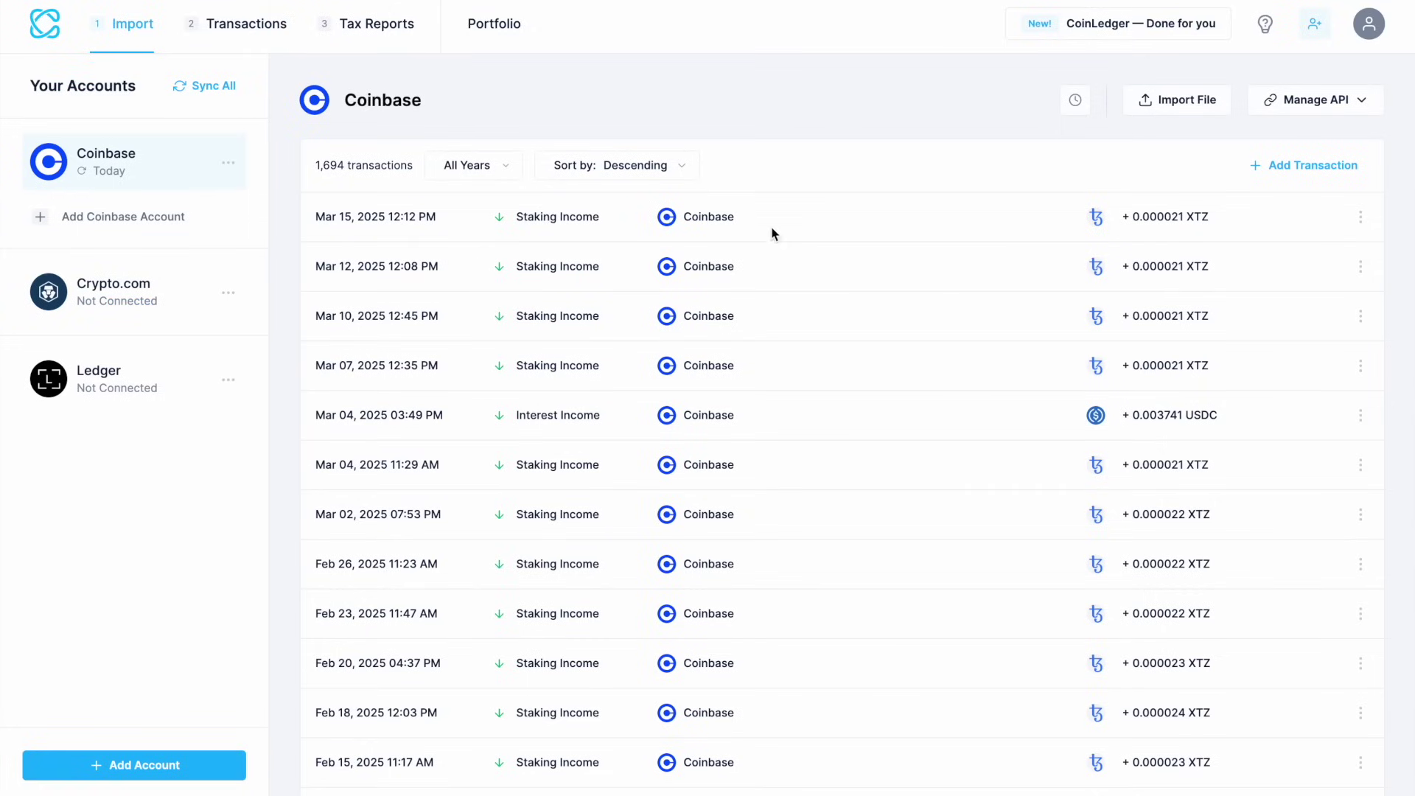
{"action": "left_click", "coordinate": [495, 168]}
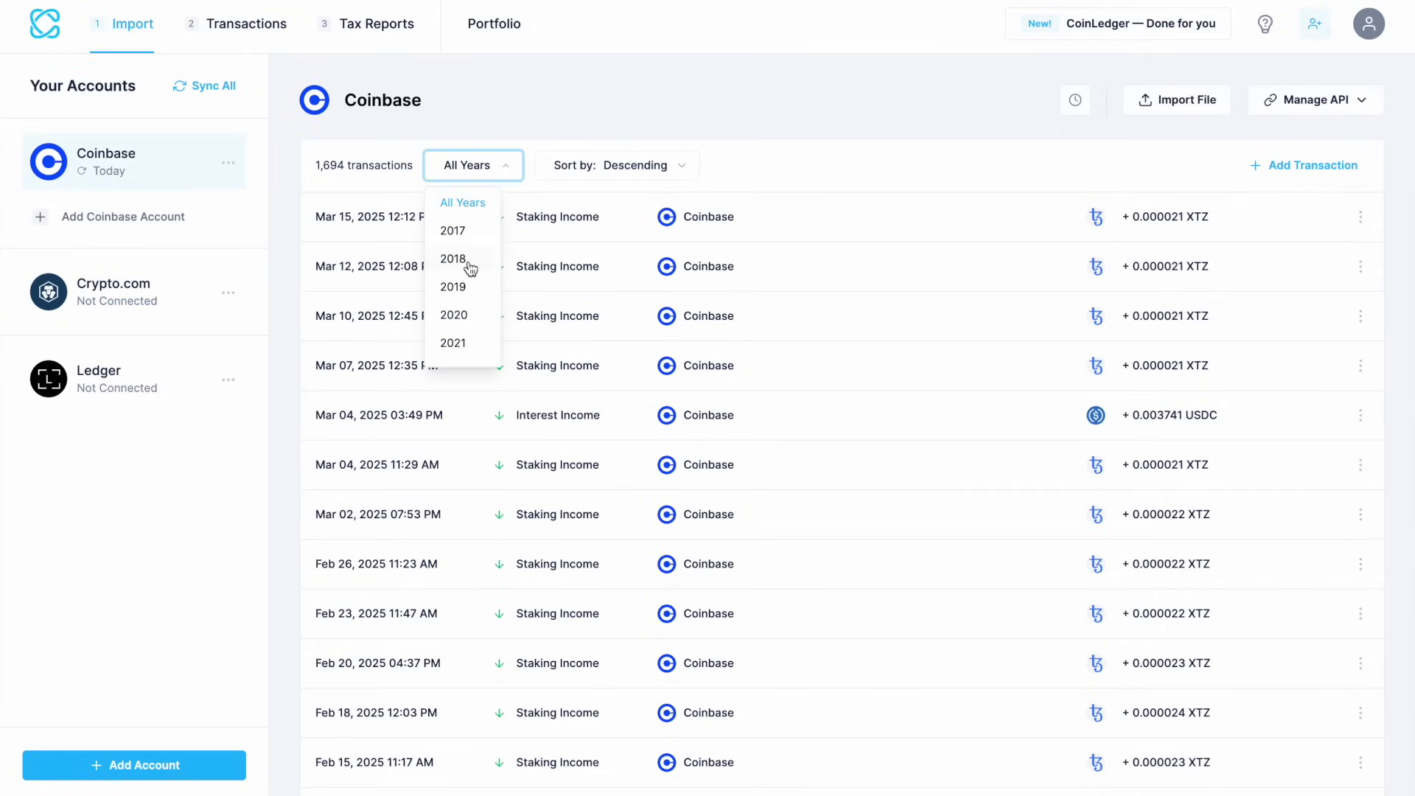
{"action": "left_click", "coordinate": [497, 167]}
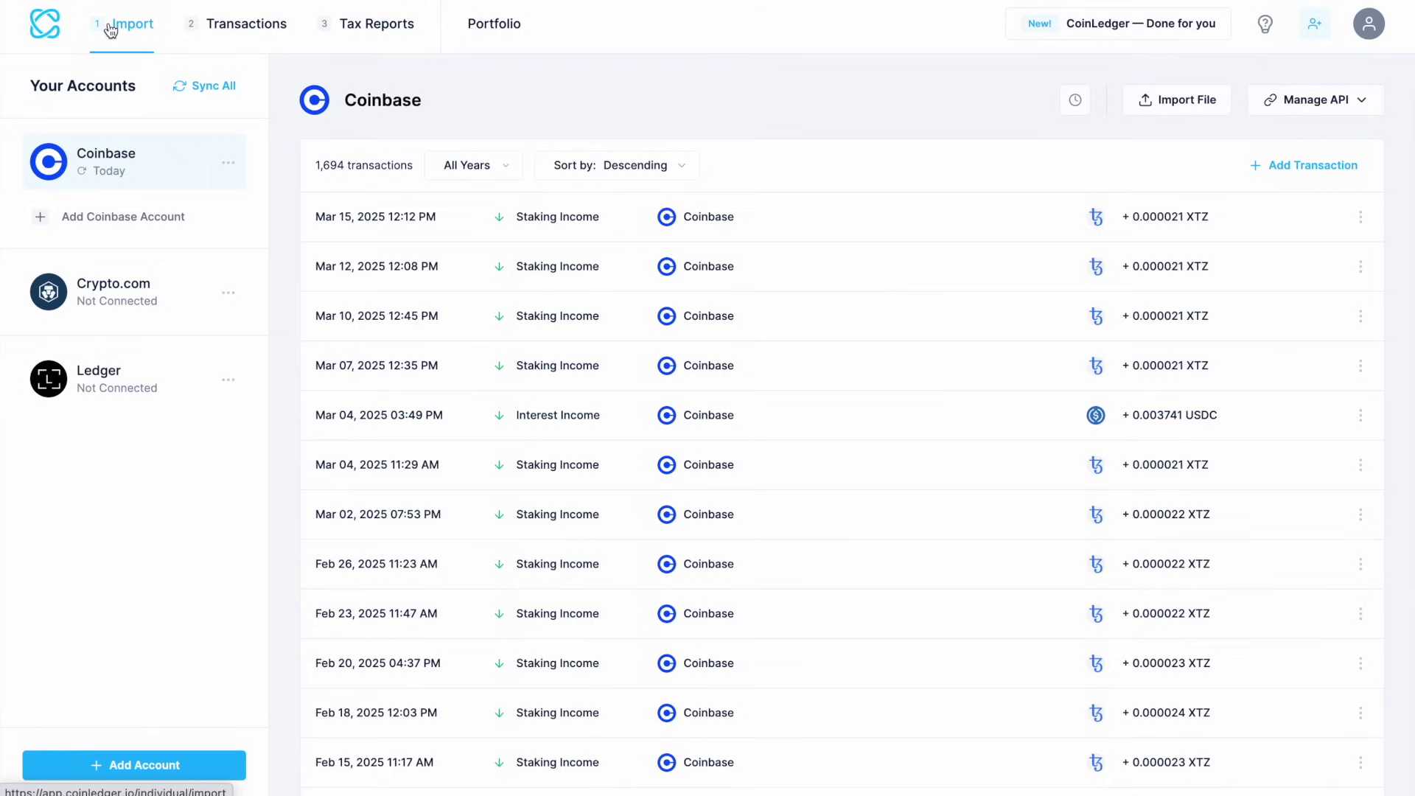
Step: Add a Kraken account, choose API auto-import, and open the Kraken API import guide
{"action": "left_click", "coordinate": [126, 765]}
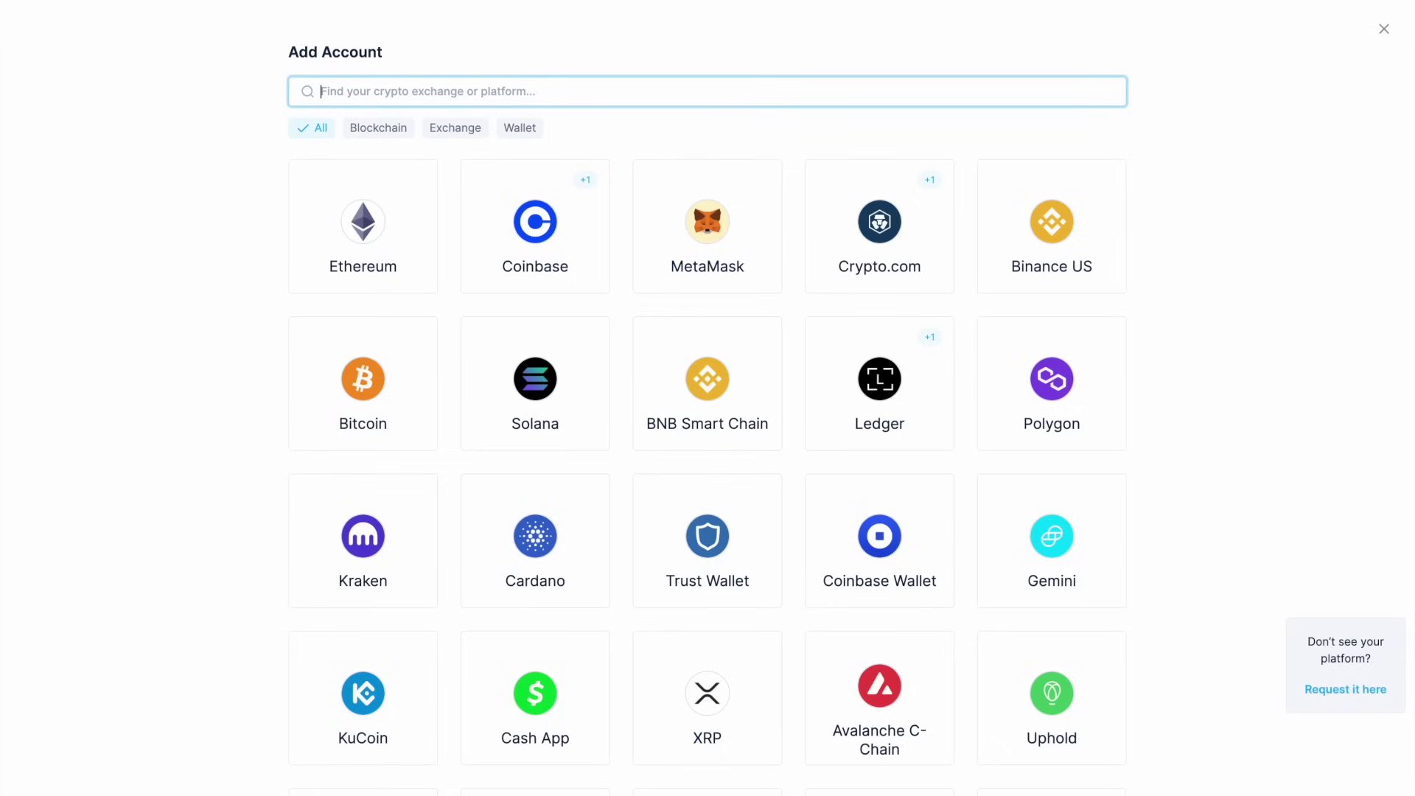
{"action": "left_click", "coordinate": [371, 546]}
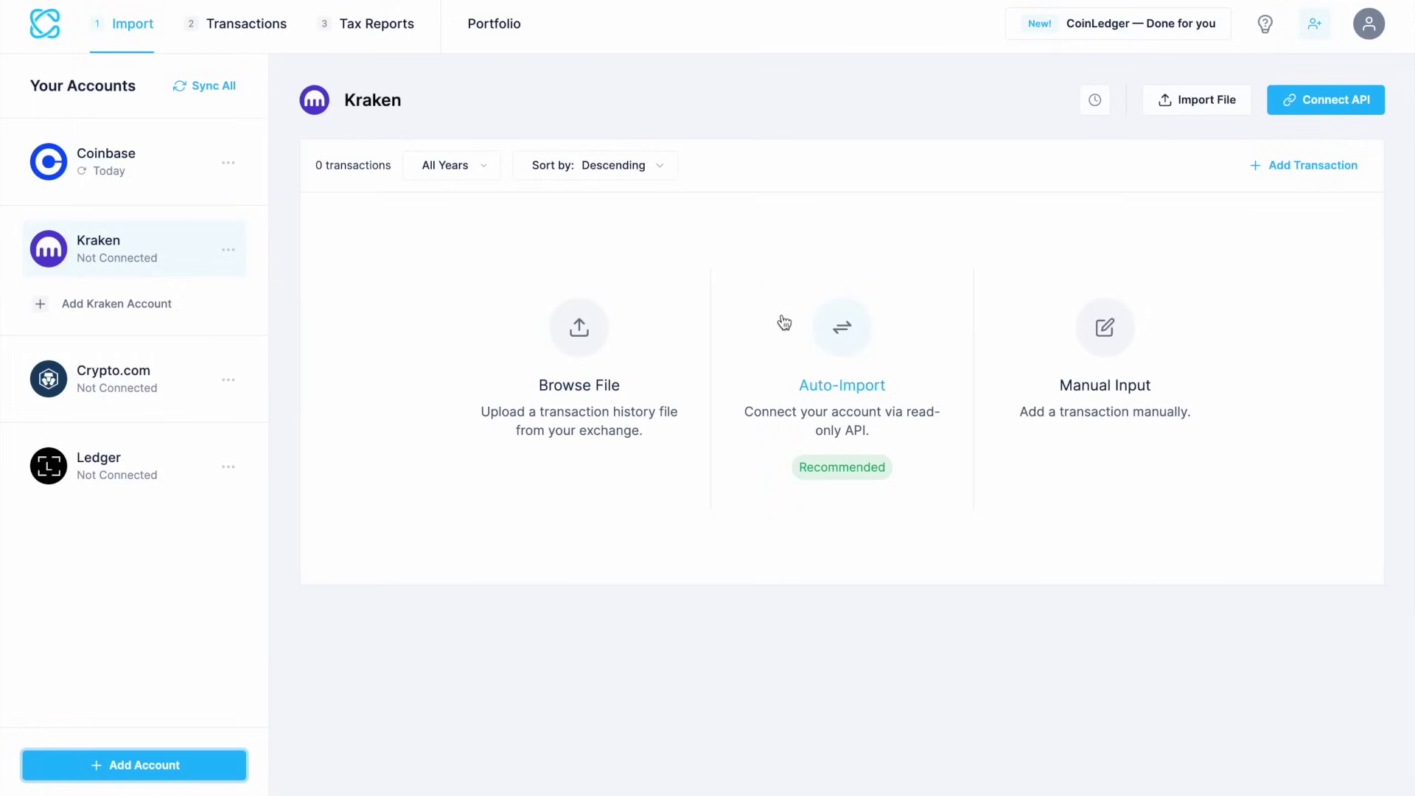
{"action": "left_click", "coordinate": [836, 335]}
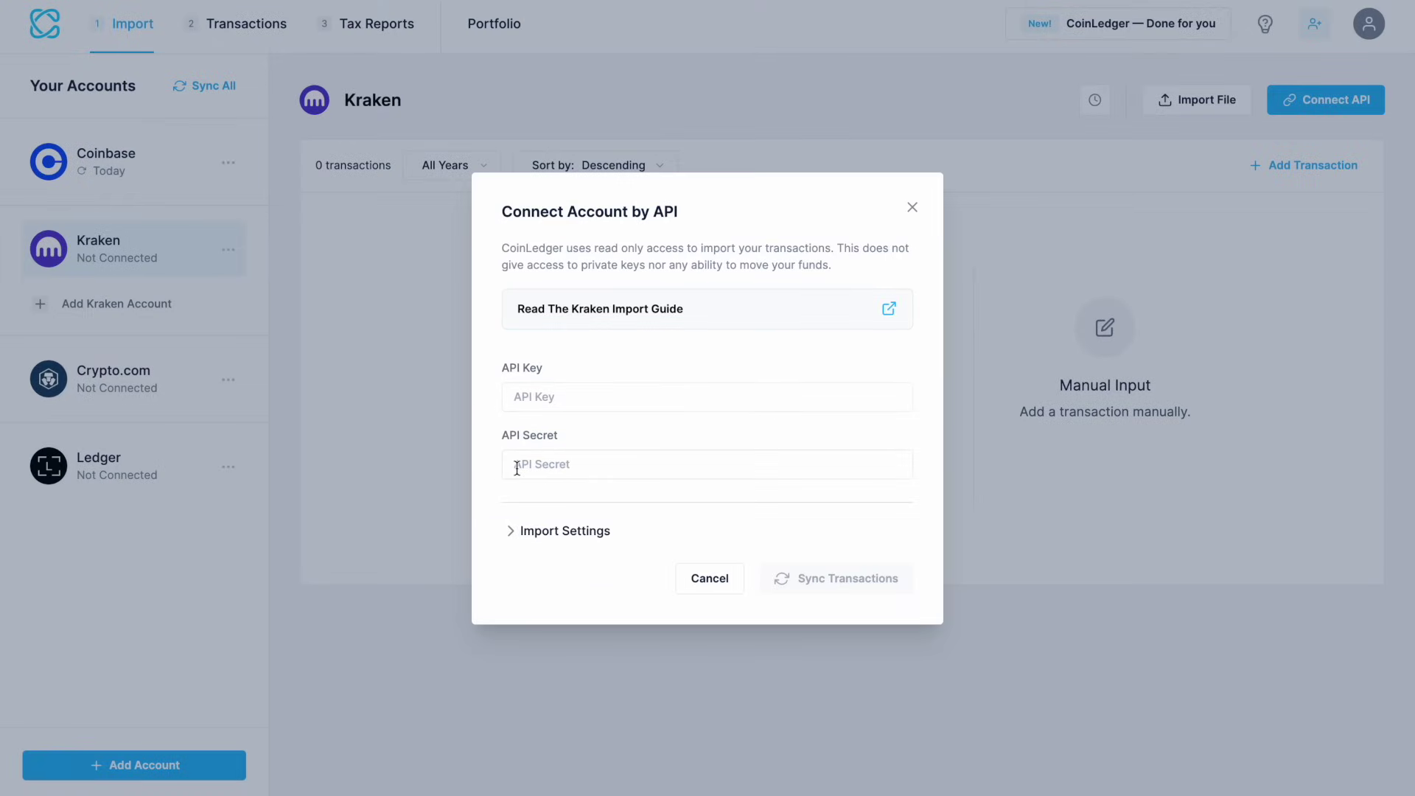
{"action": "left_click", "coordinate": [824, 303]}
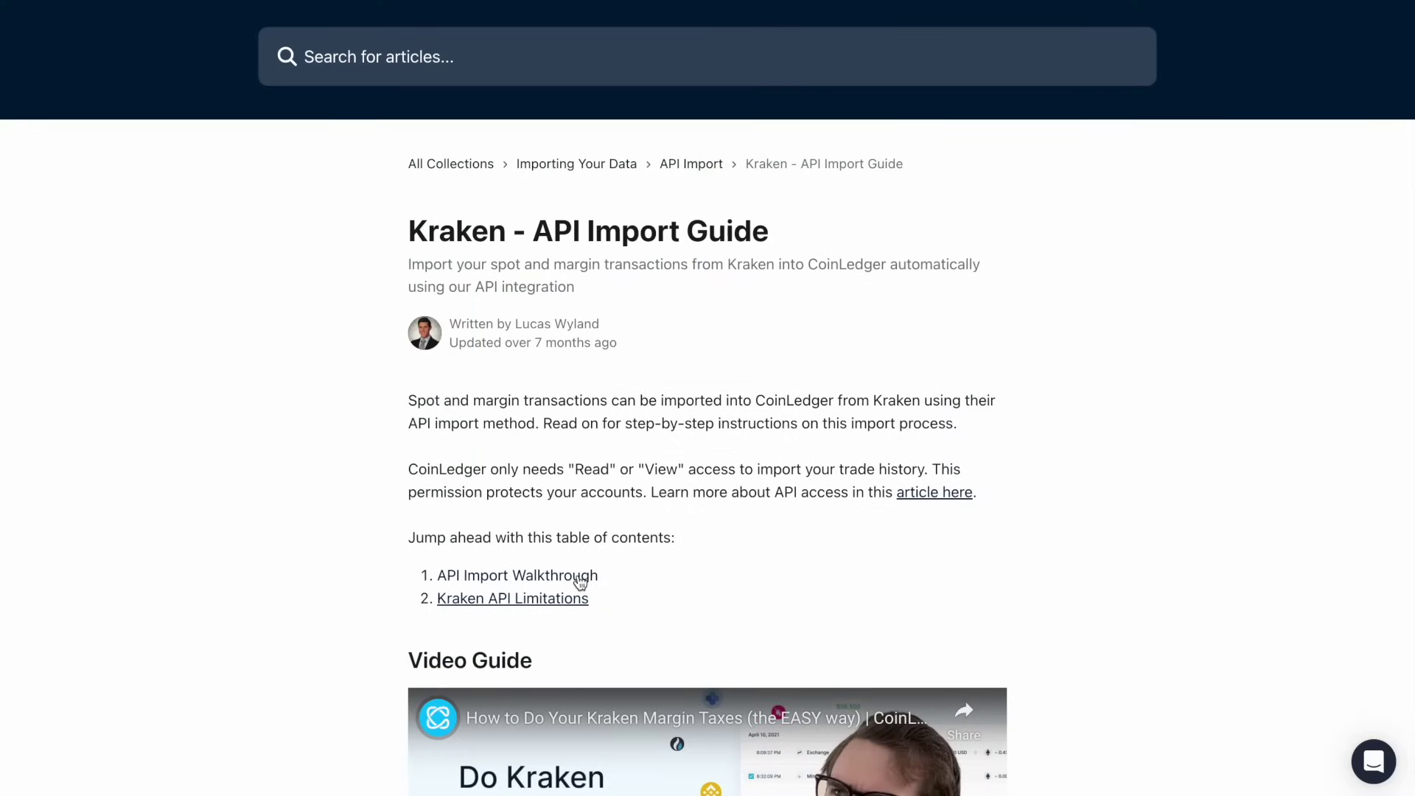
Step: Jump to the guide's API Import Walkthrough and read through Steps 2 and 3
{"action": "left_click", "coordinate": [580, 578]}
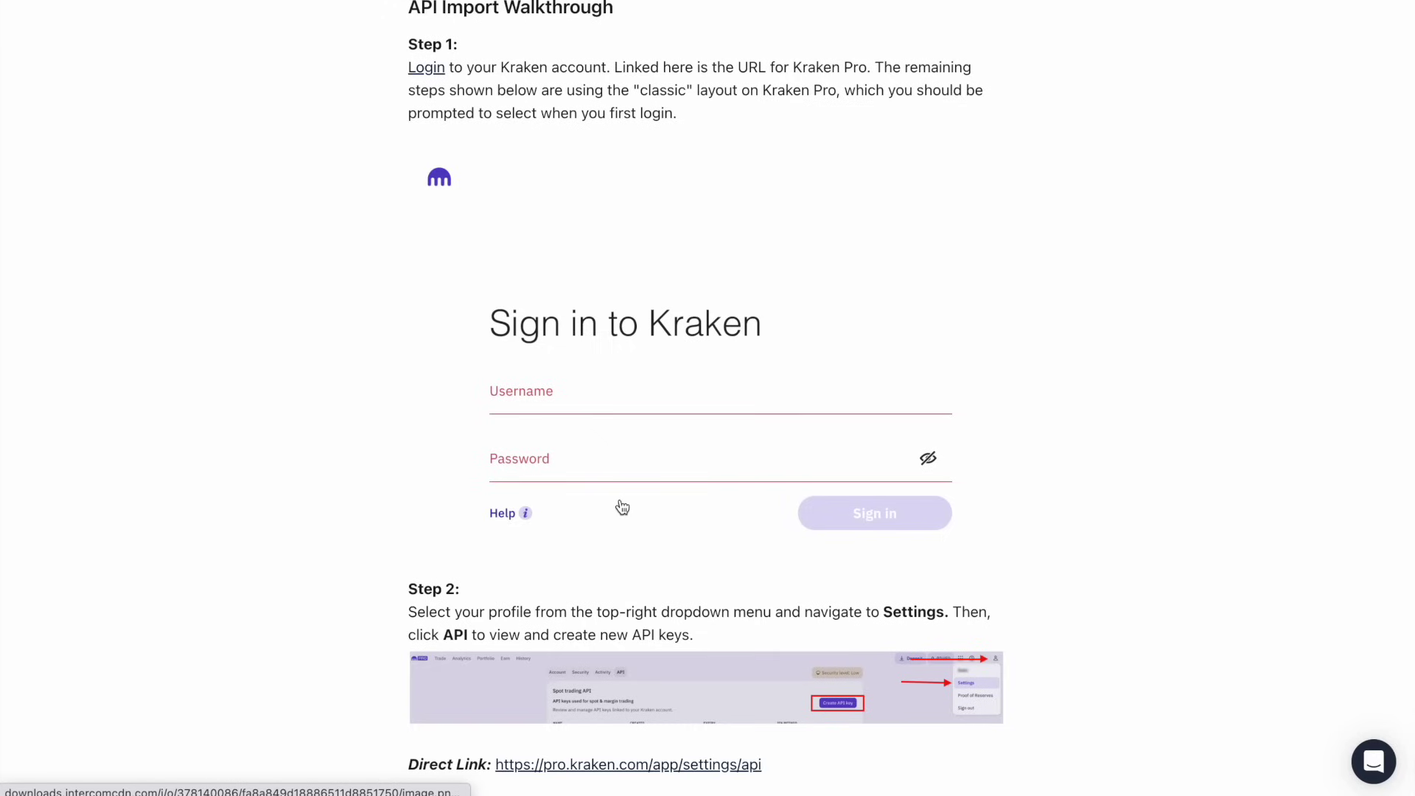
{"action": "scroll", "coordinate": [622, 507], "scroll_direction": "down", "scroll_amount": 5}
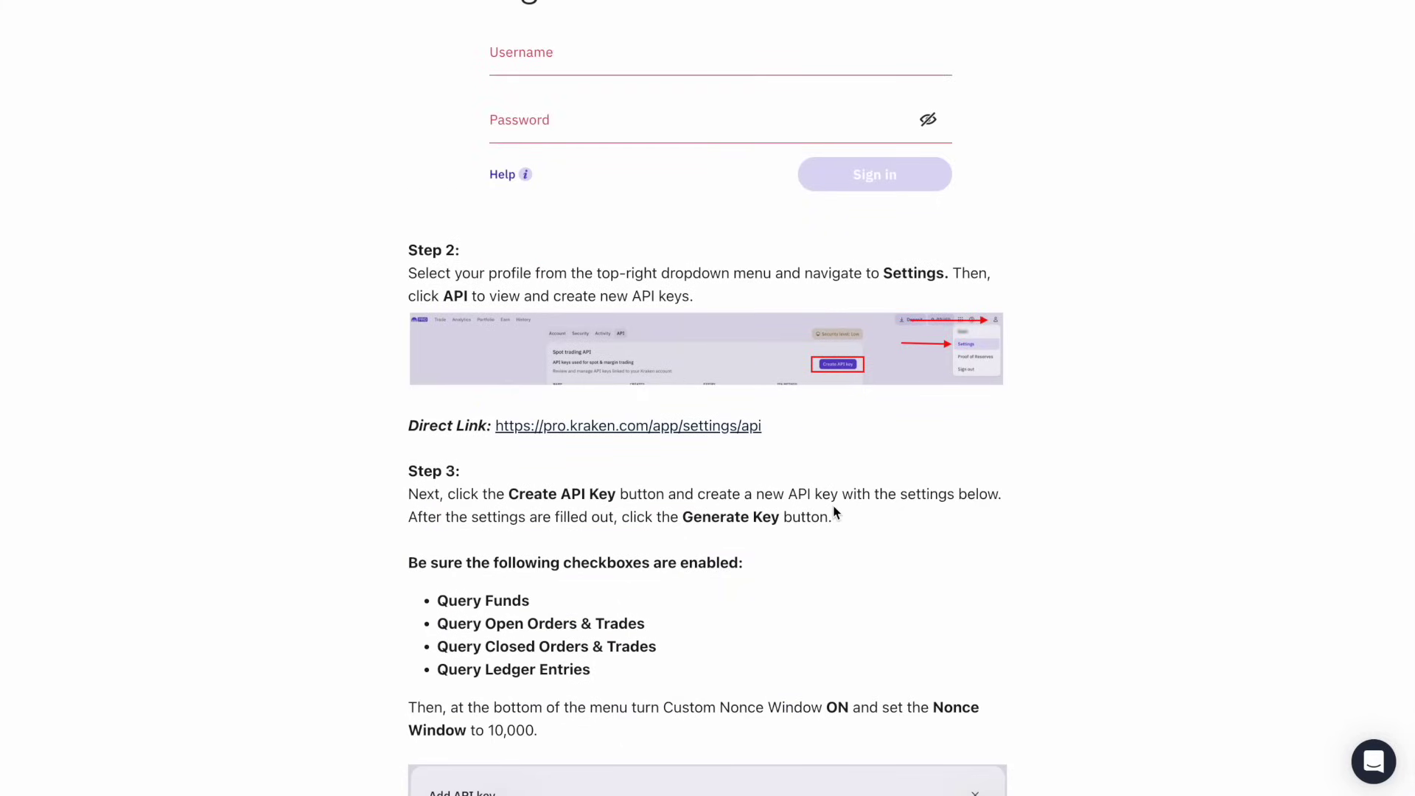
{"action": "scroll", "coordinate": [835, 512], "scroll_direction": "down", "scroll_amount": 4}
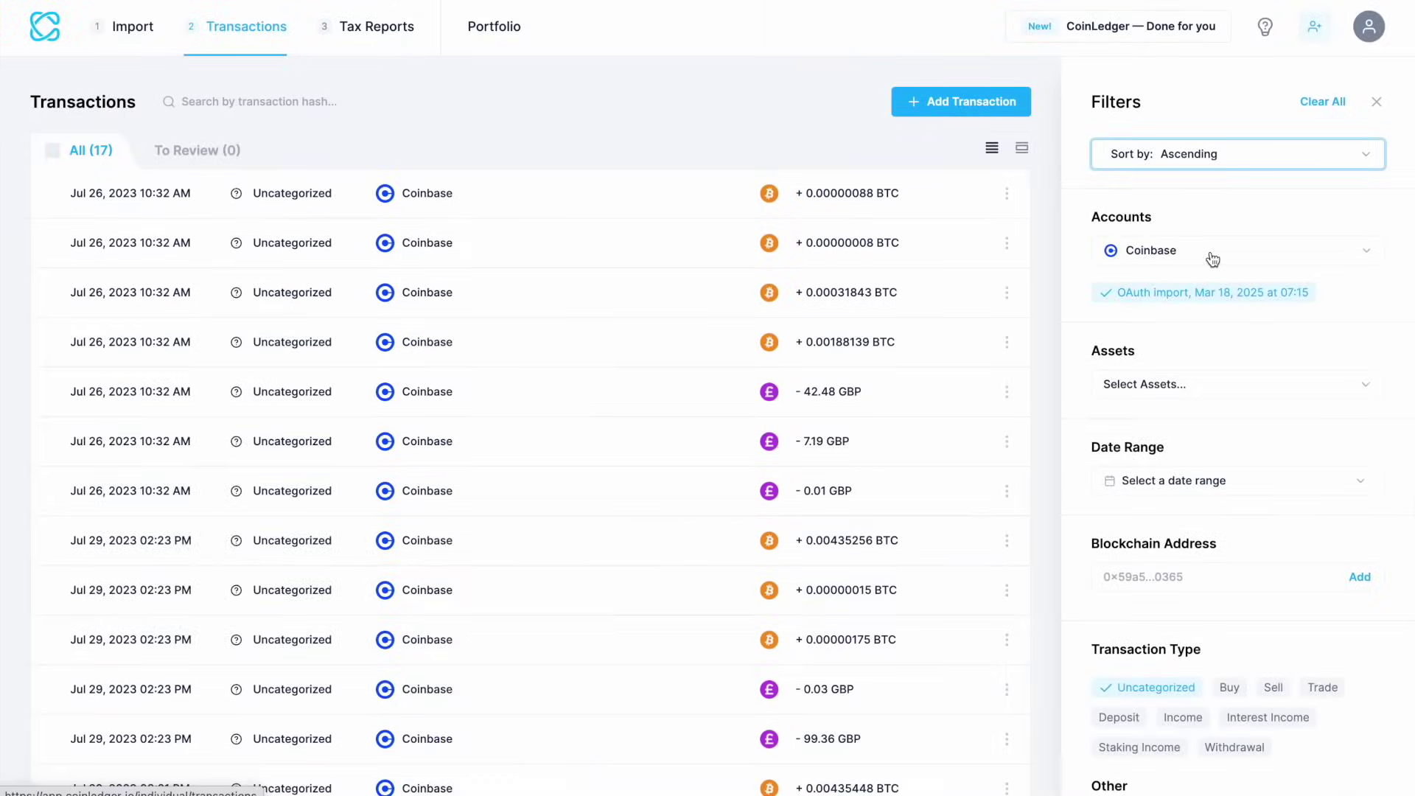
Step: Filter the transactions list to show only Kraken transactions
{"action": "left_click", "coordinate": [1210, 252]}
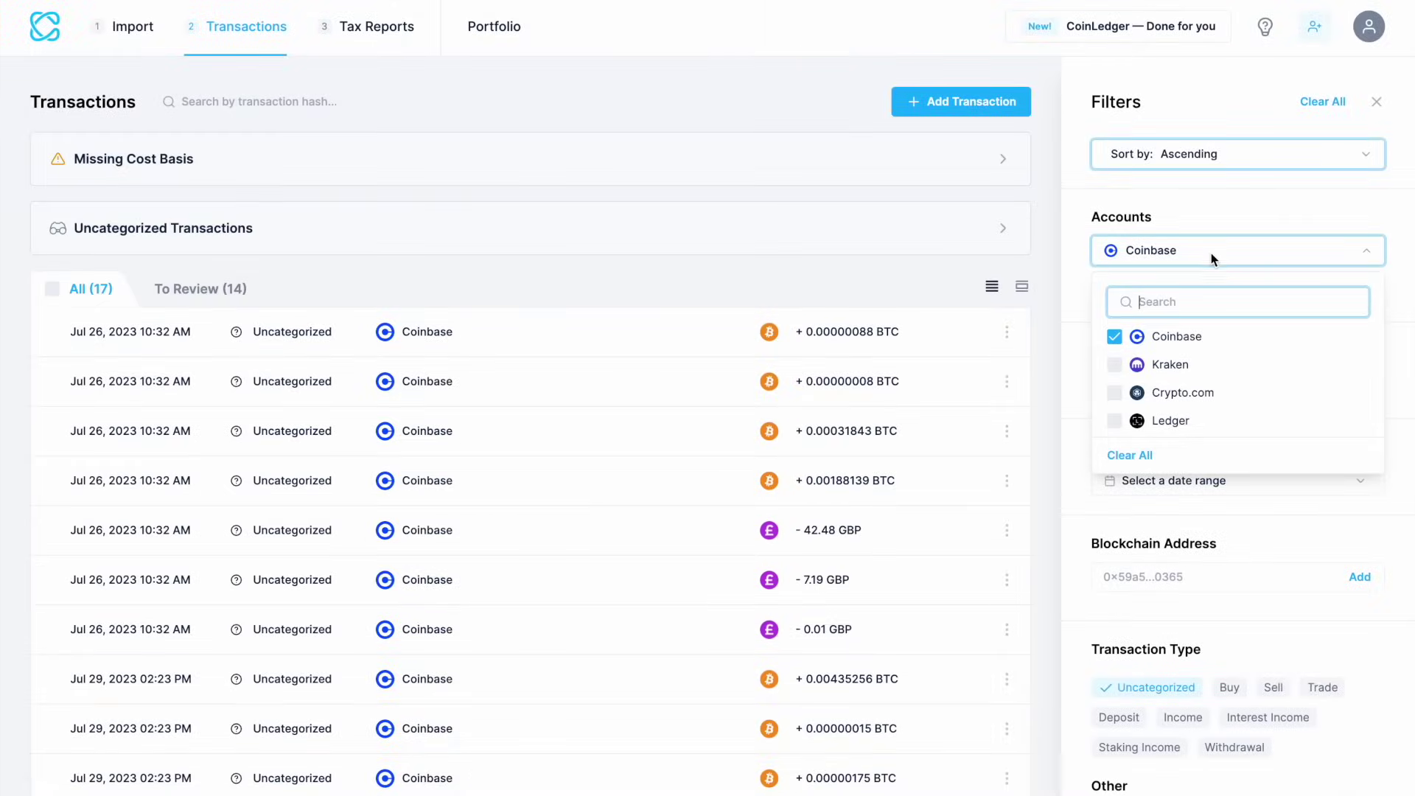
{"action": "left_click", "coordinate": [1177, 364]}
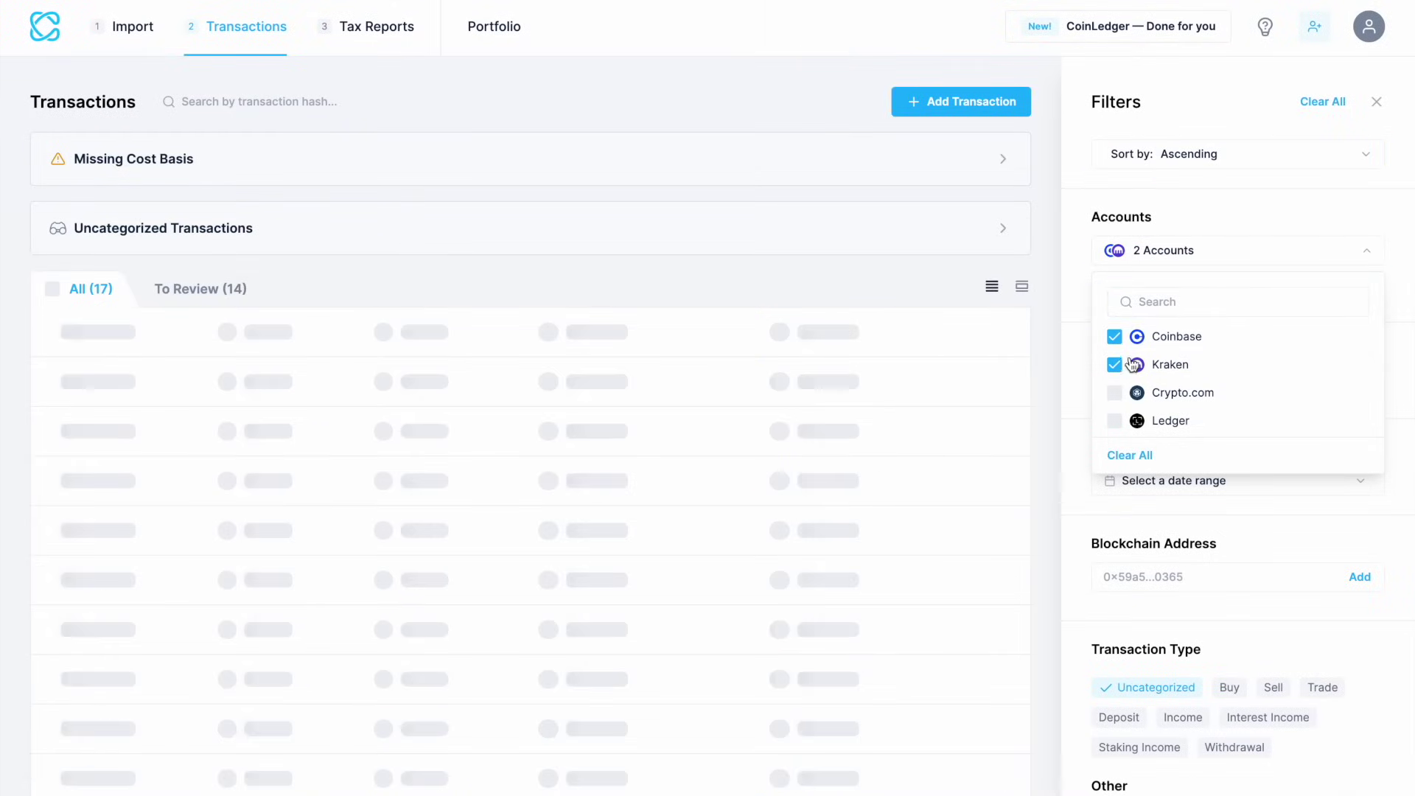
{"action": "left_click", "coordinate": [1115, 336]}
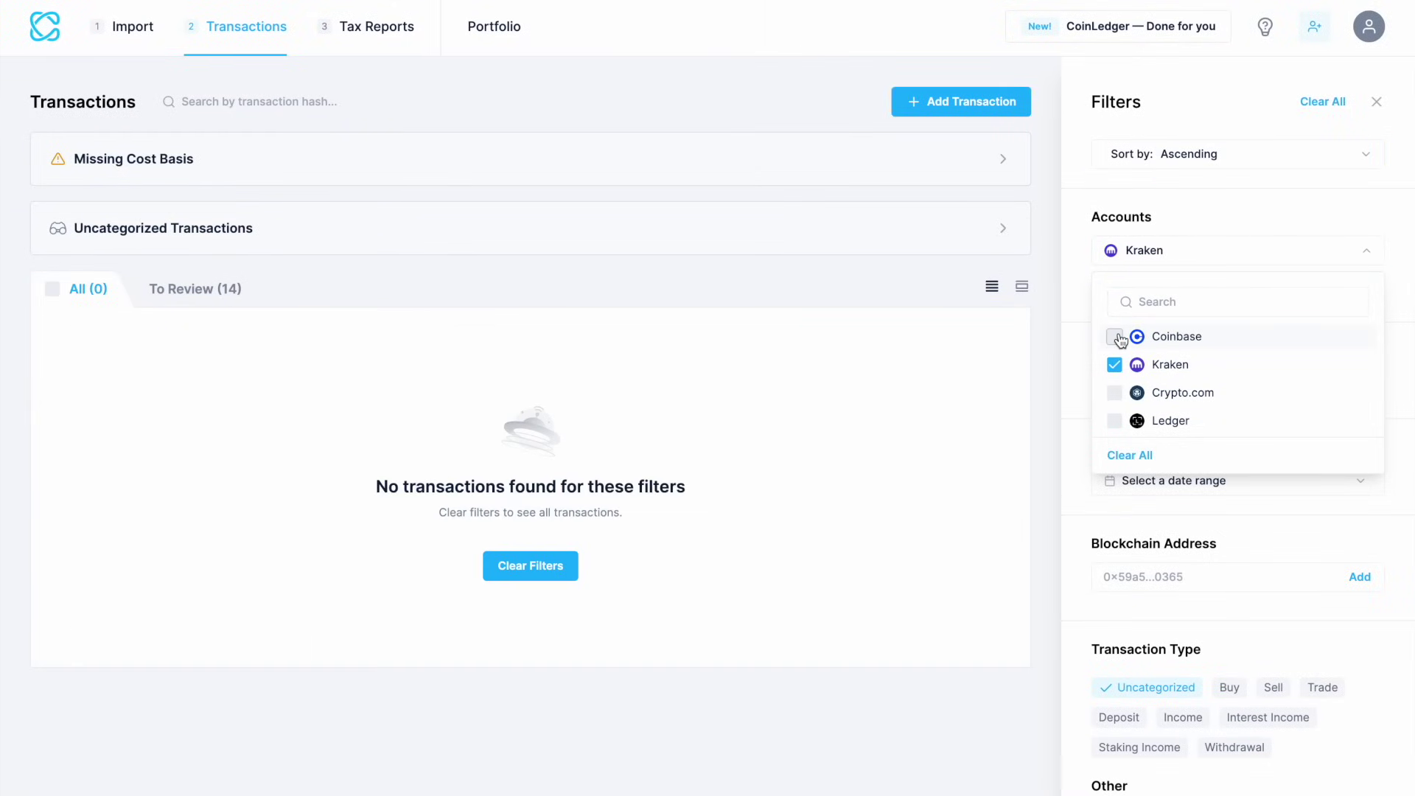
Step: Open the flagged ALGO trade's missing cost basis troubleshooting report and scroll through it
{"action": "left_click", "coordinate": [207, 290]}
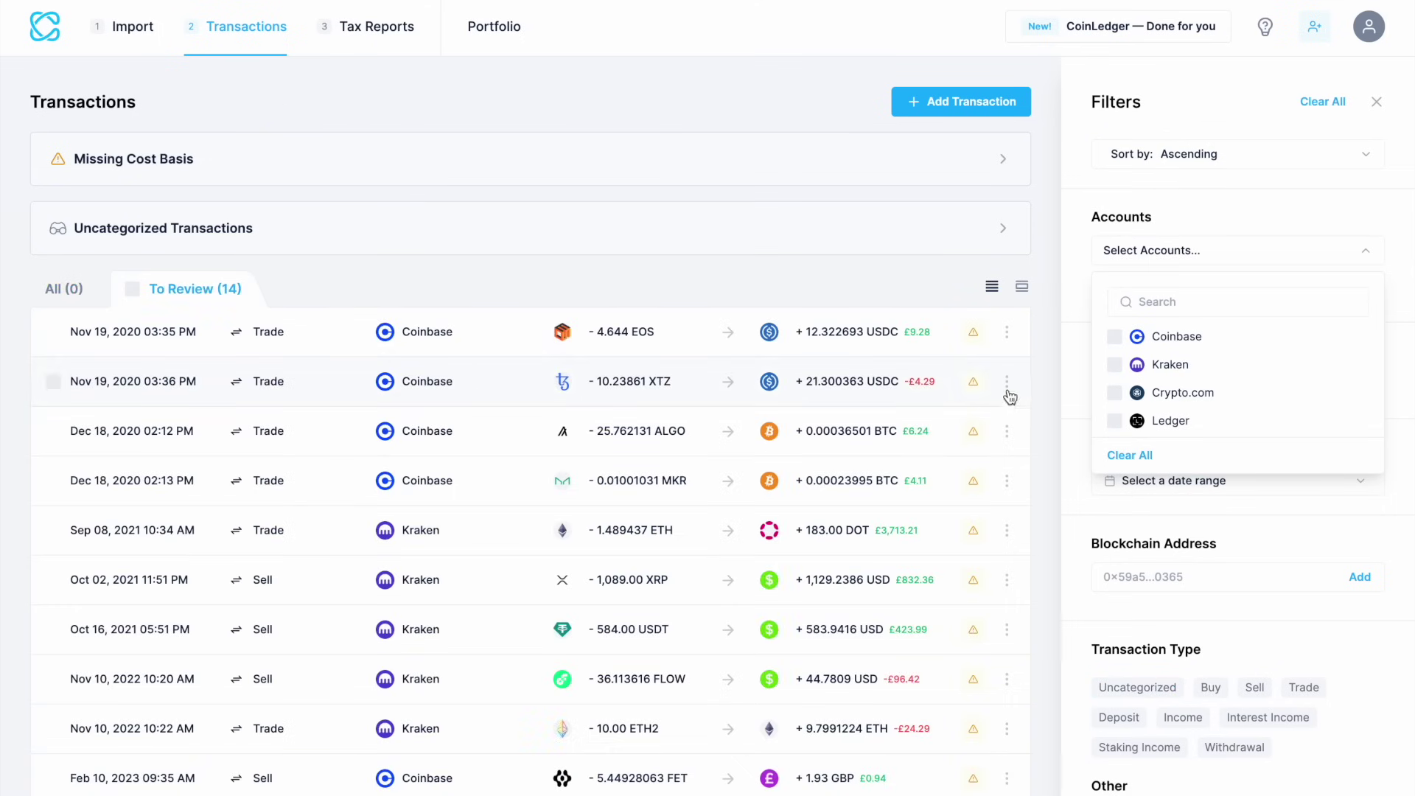
{"action": "left_click", "coordinate": [970, 429]}
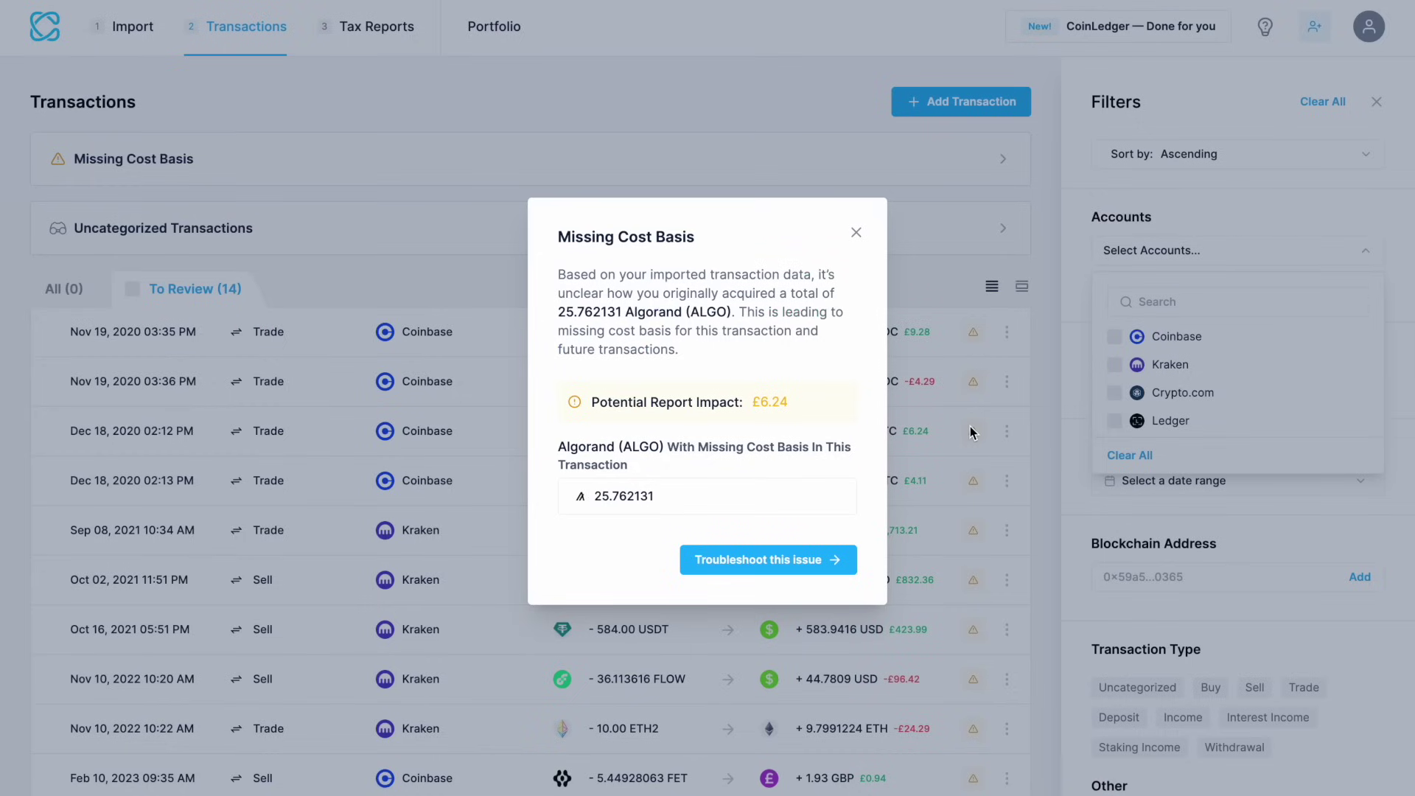
{"action": "left_click", "coordinate": [832, 560]}
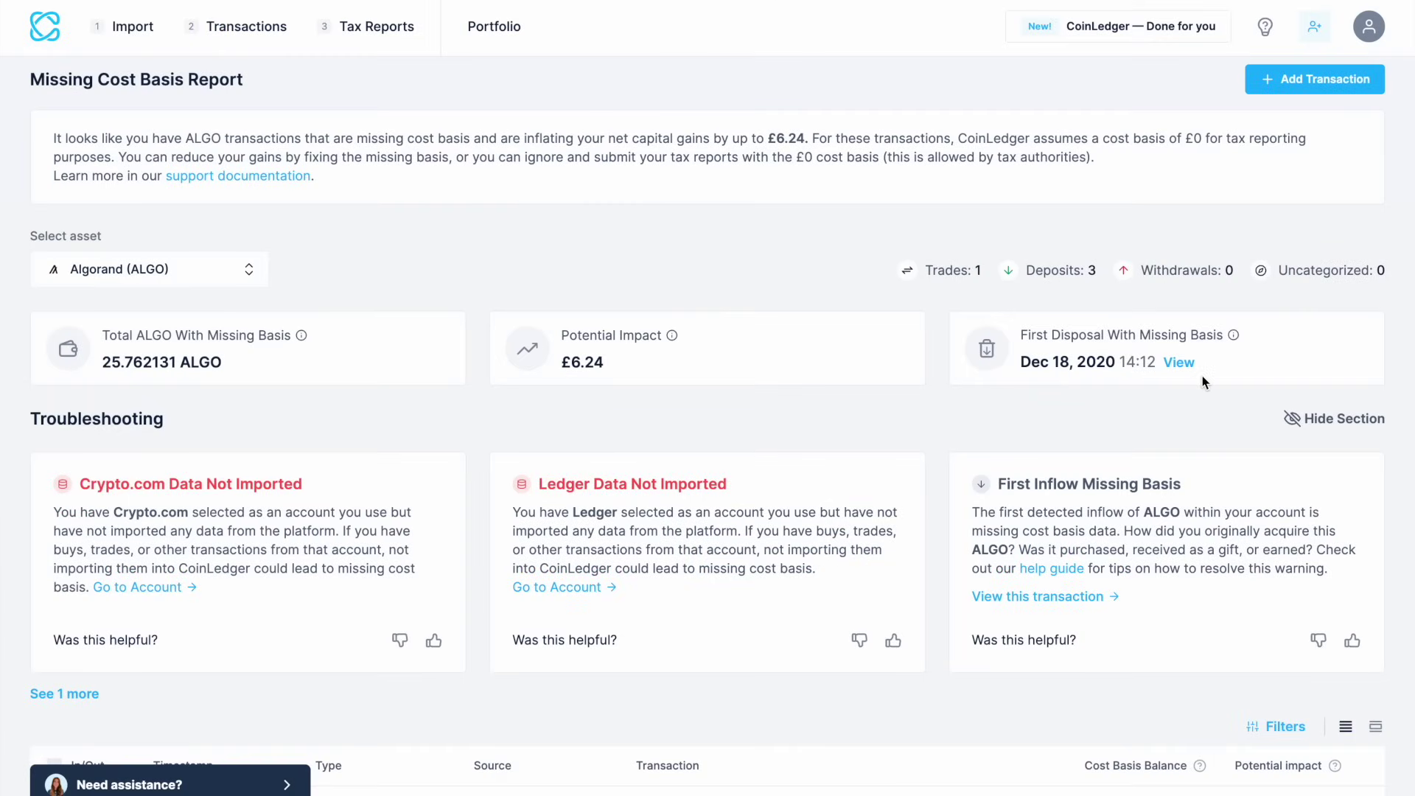
{"action": "scroll", "coordinate": [1203, 382], "scroll_direction": "down", "scroll_amount": 6}
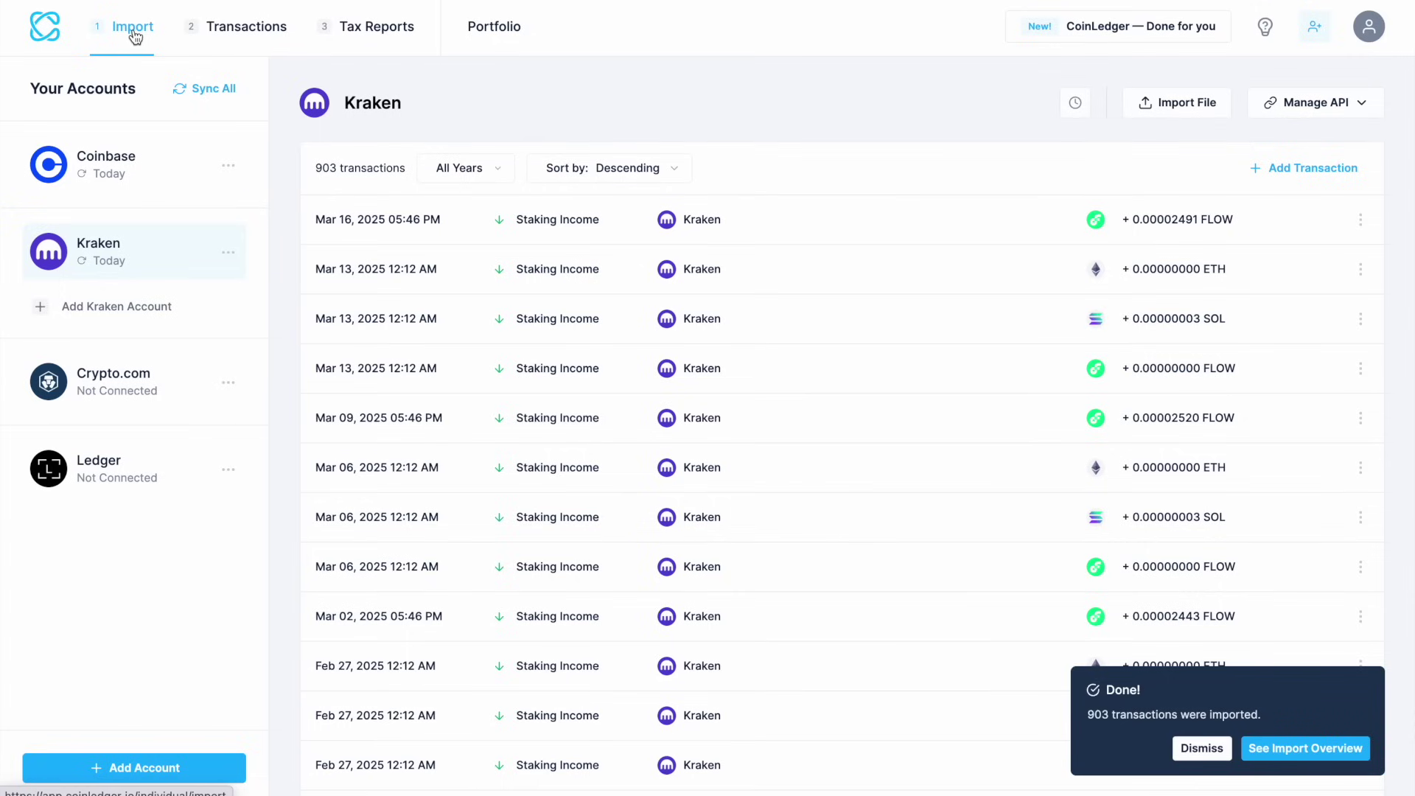
Step: Delete the Crypto.com account, then open the Ledger account's empty import page
{"action": "left_click", "coordinate": [234, 389]}
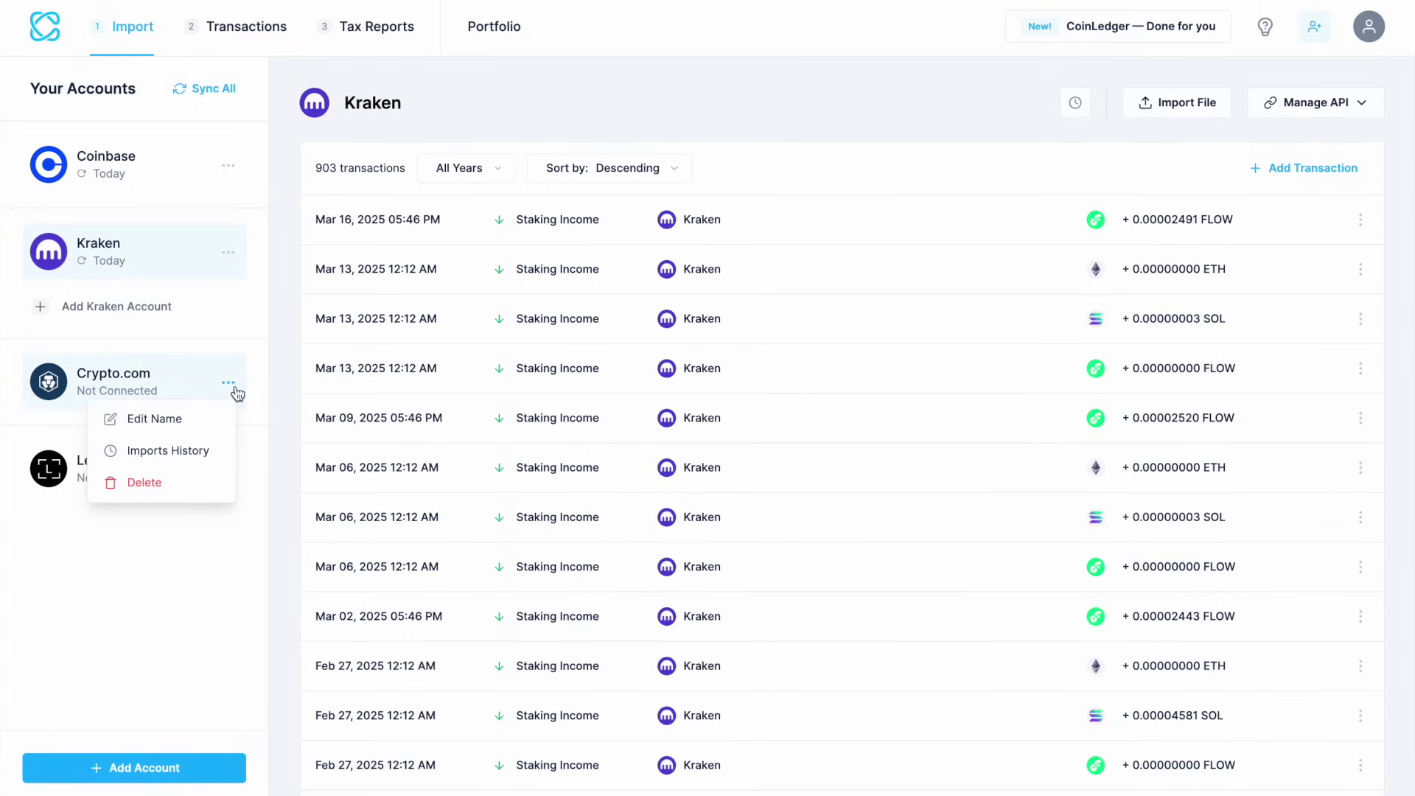
{"action": "left_click", "coordinate": [155, 483]}
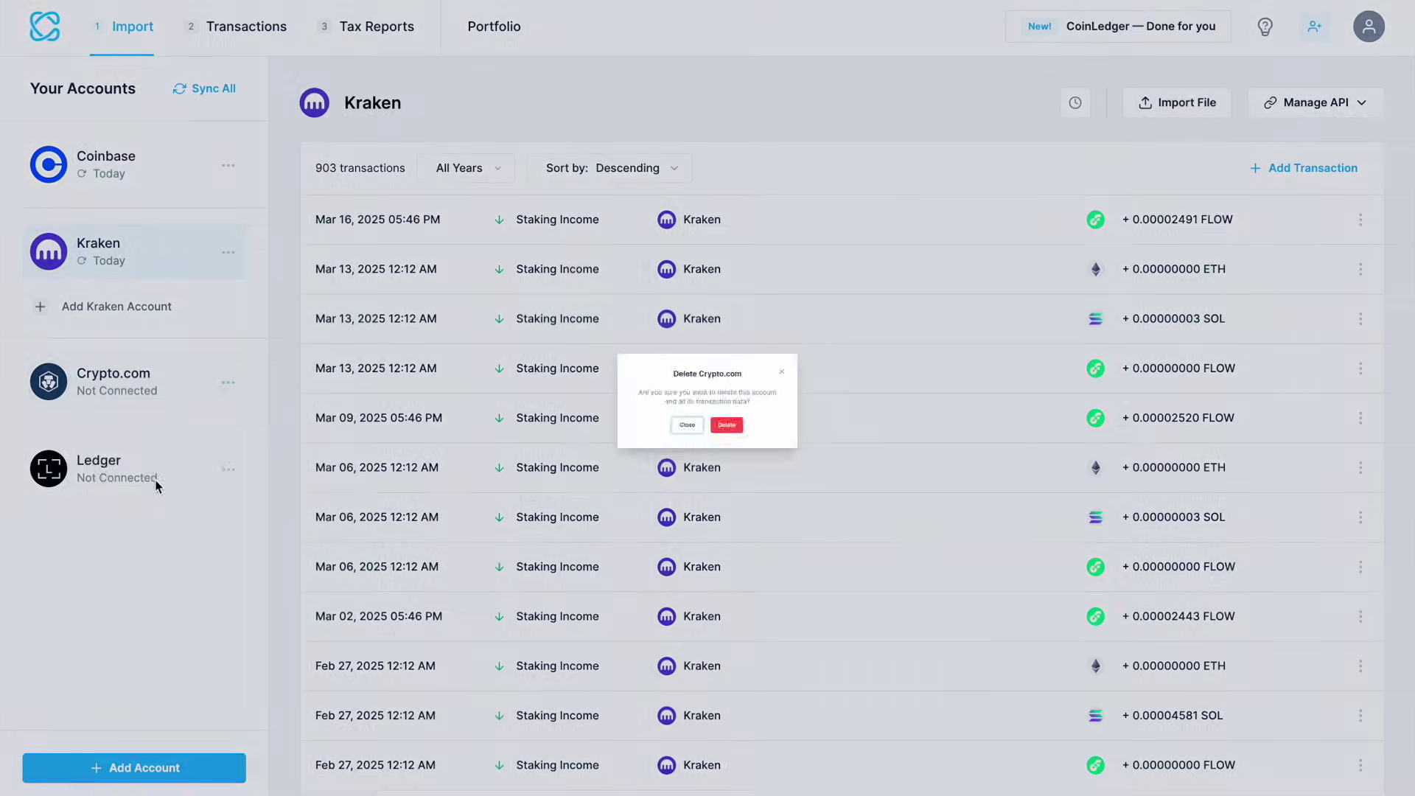
{"action": "left_click", "coordinate": [765, 444]}
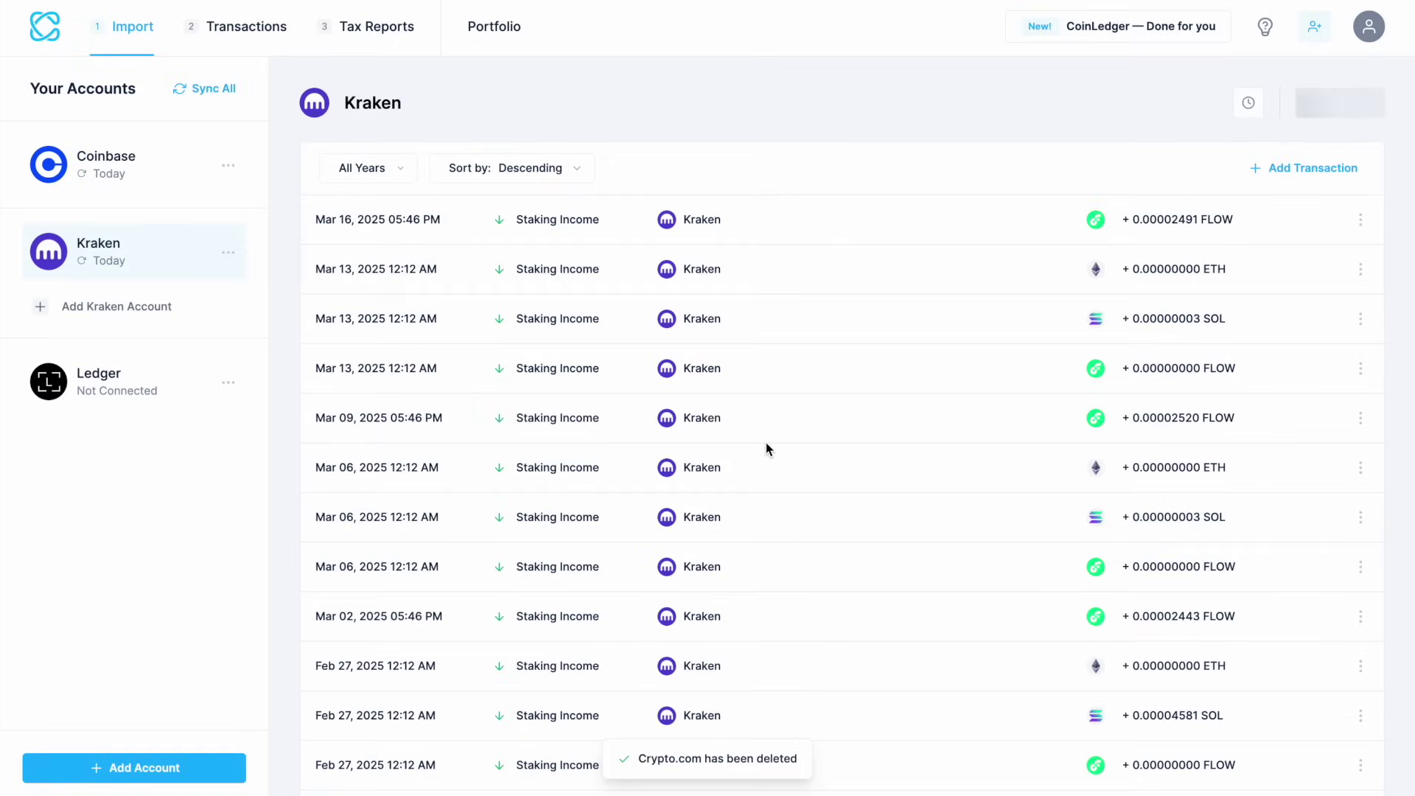
{"action": "left_click", "coordinate": [232, 365]}
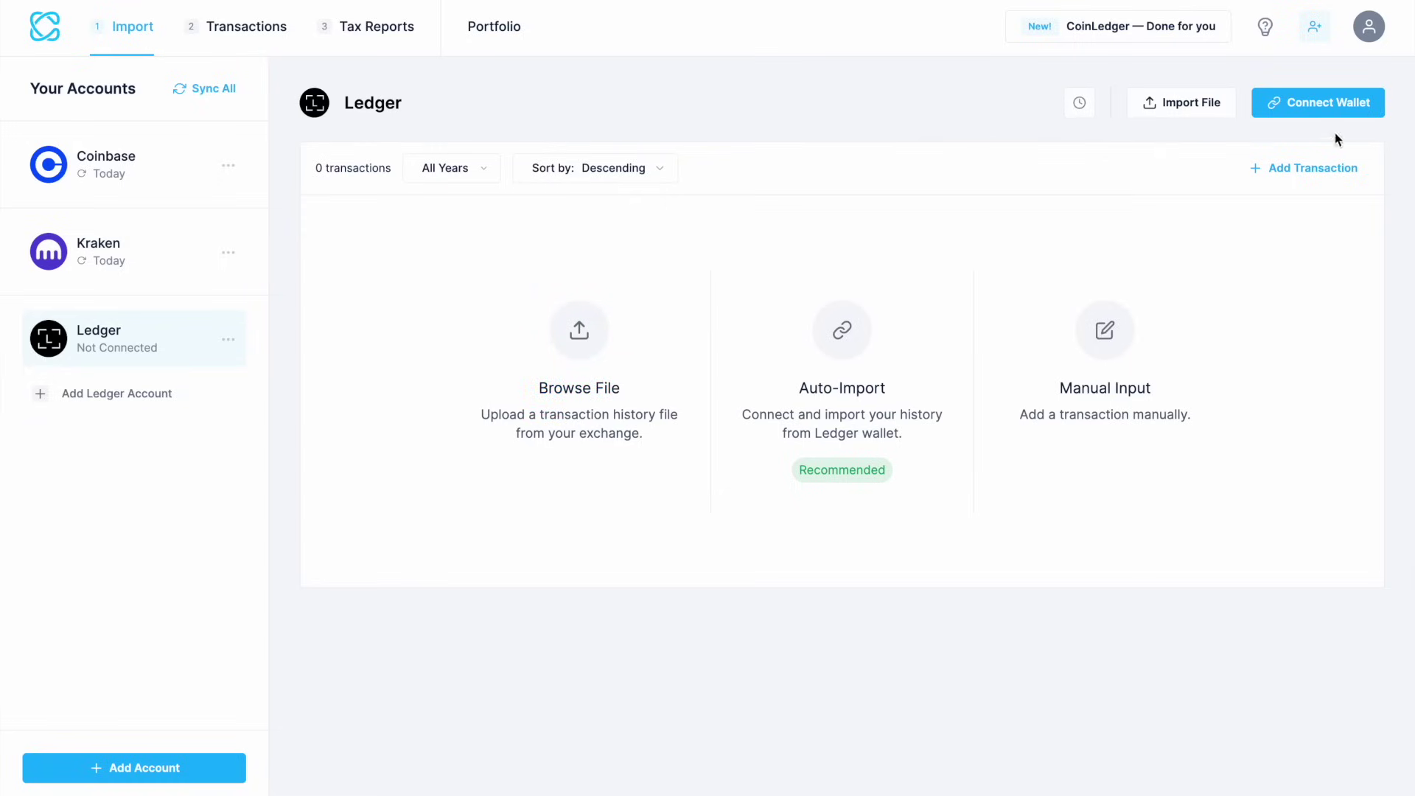
Step: Open the Ledger wallet's connect-by-address form with Ethereum kept as the blockchain
{"action": "left_click", "coordinate": [1361, 119]}
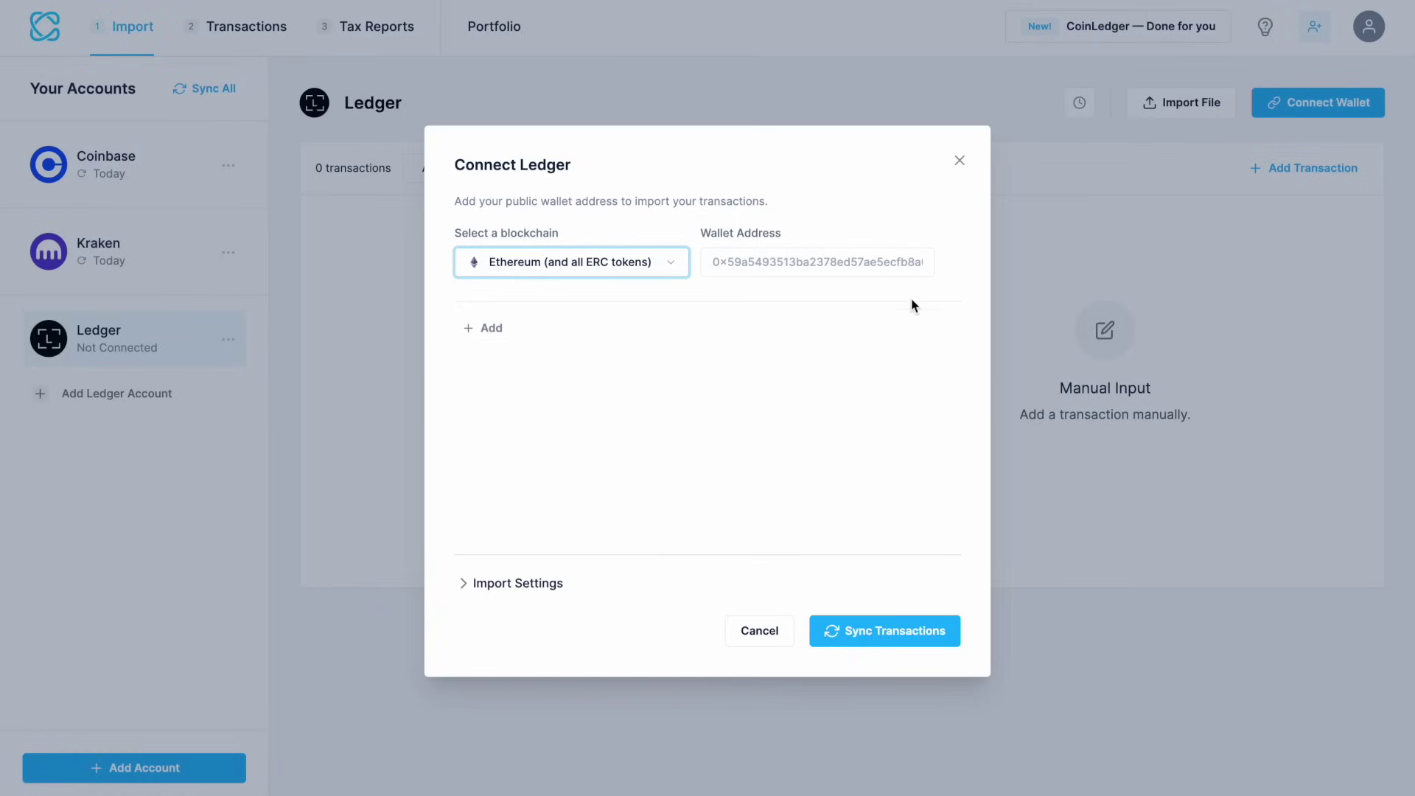
{"action": "left_click", "coordinate": [672, 271]}
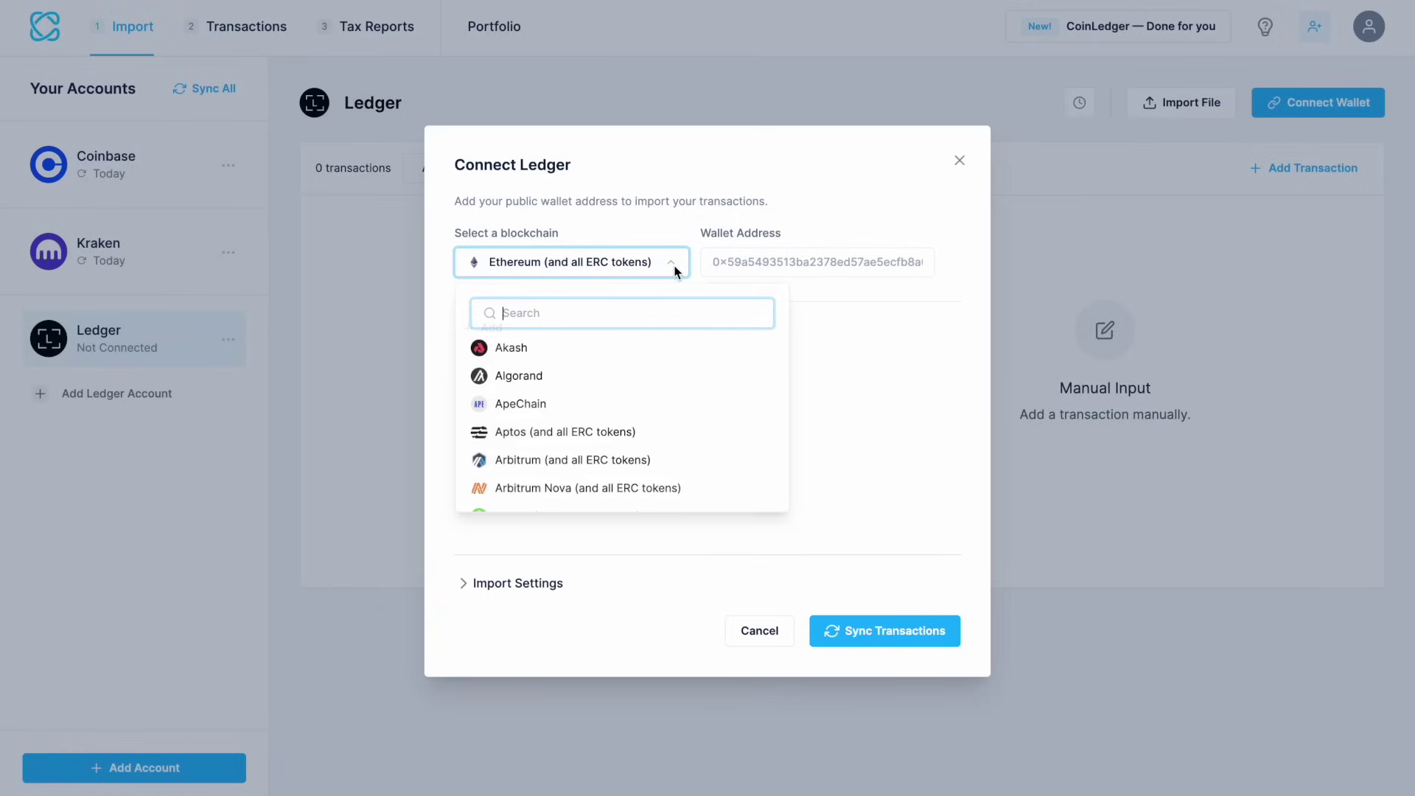
{"action": "left_click", "coordinate": [882, 424]}
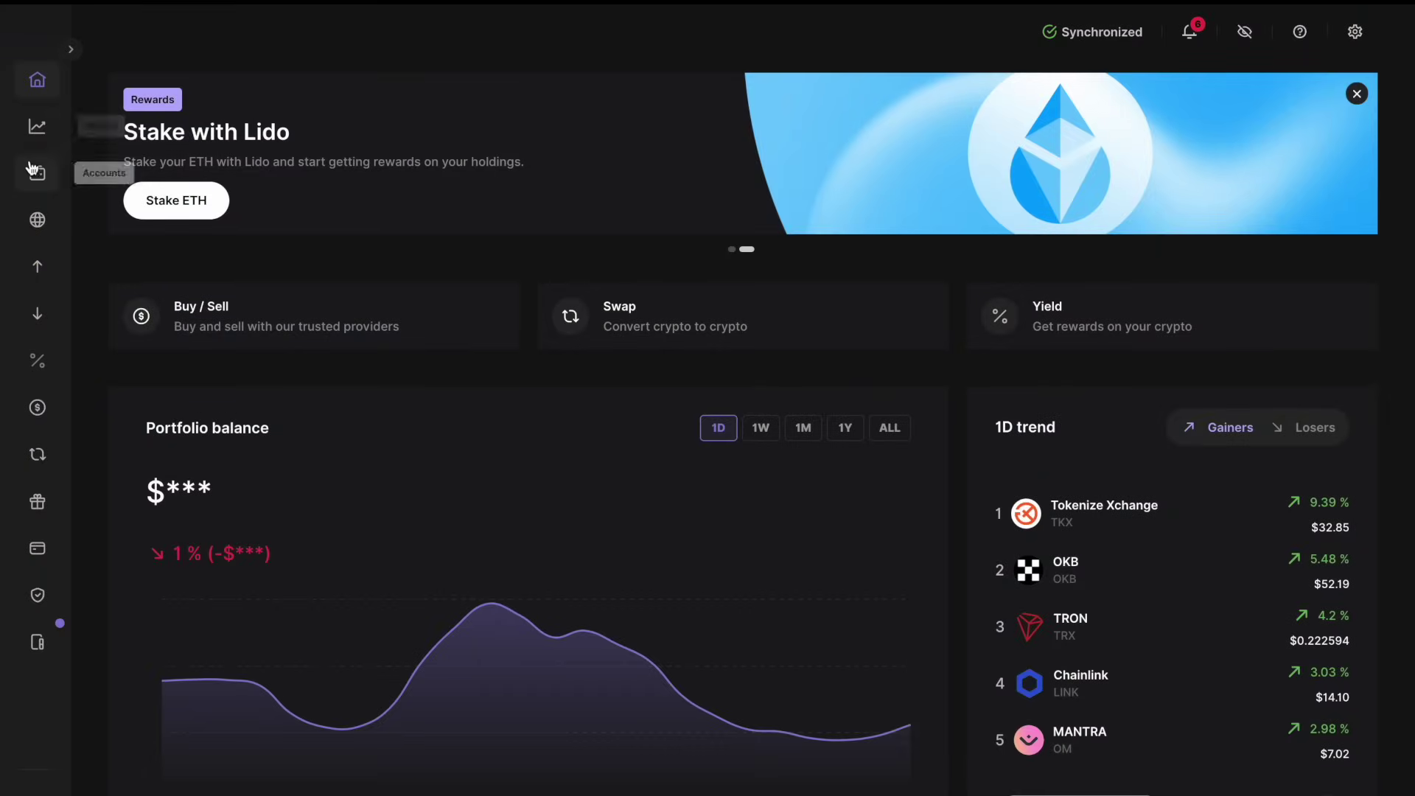
Step: Copy the Ethereum 1 account's receive address, skipping the device check
{"action": "left_click", "coordinate": [33, 173]}
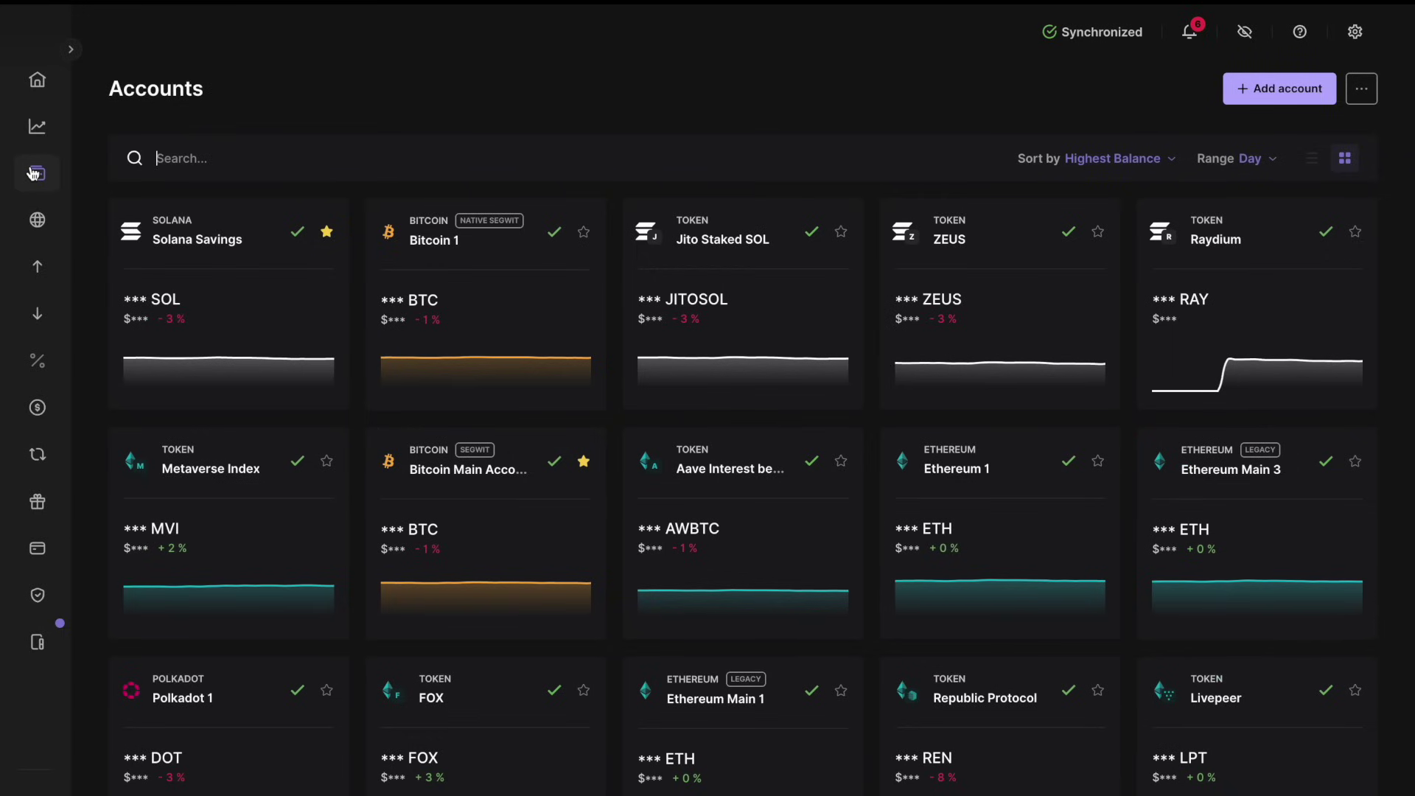
{"action": "left_click", "coordinate": [1012, 503]}
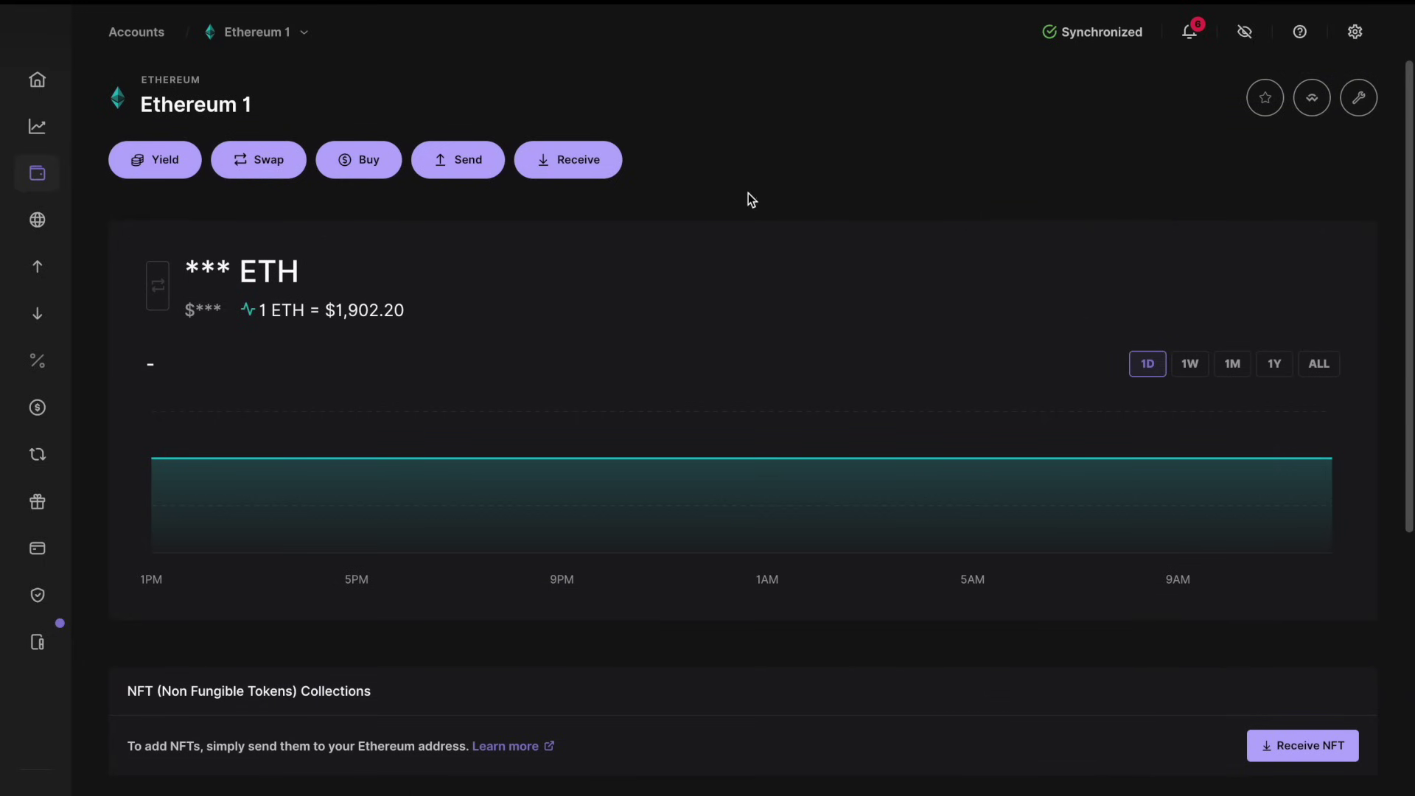
{"action": "left_click", "coordinate": [591, 176]}
{"action": "left_click", "coordinate": [869, 630]}
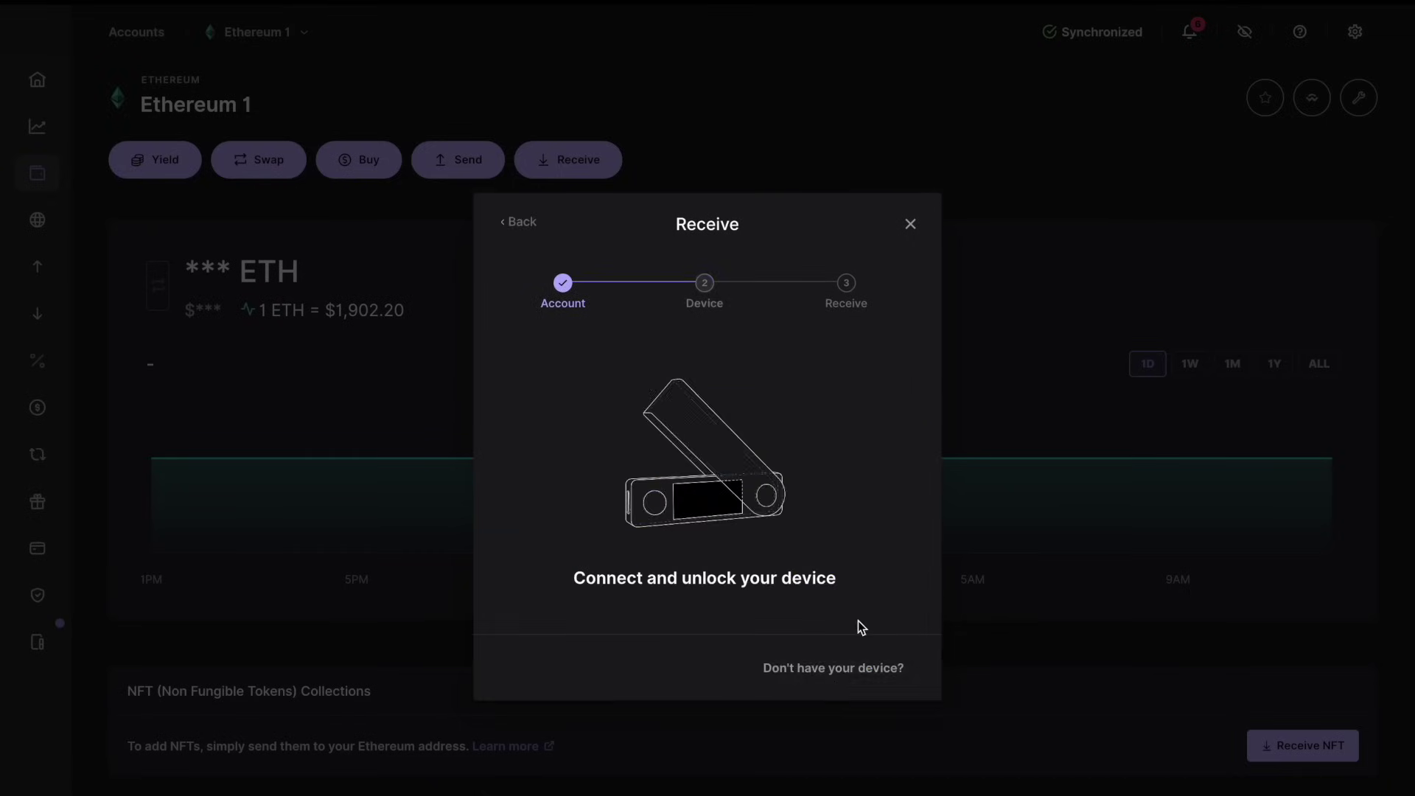
{"action": "left_click", "coordinate": [840, 672]}
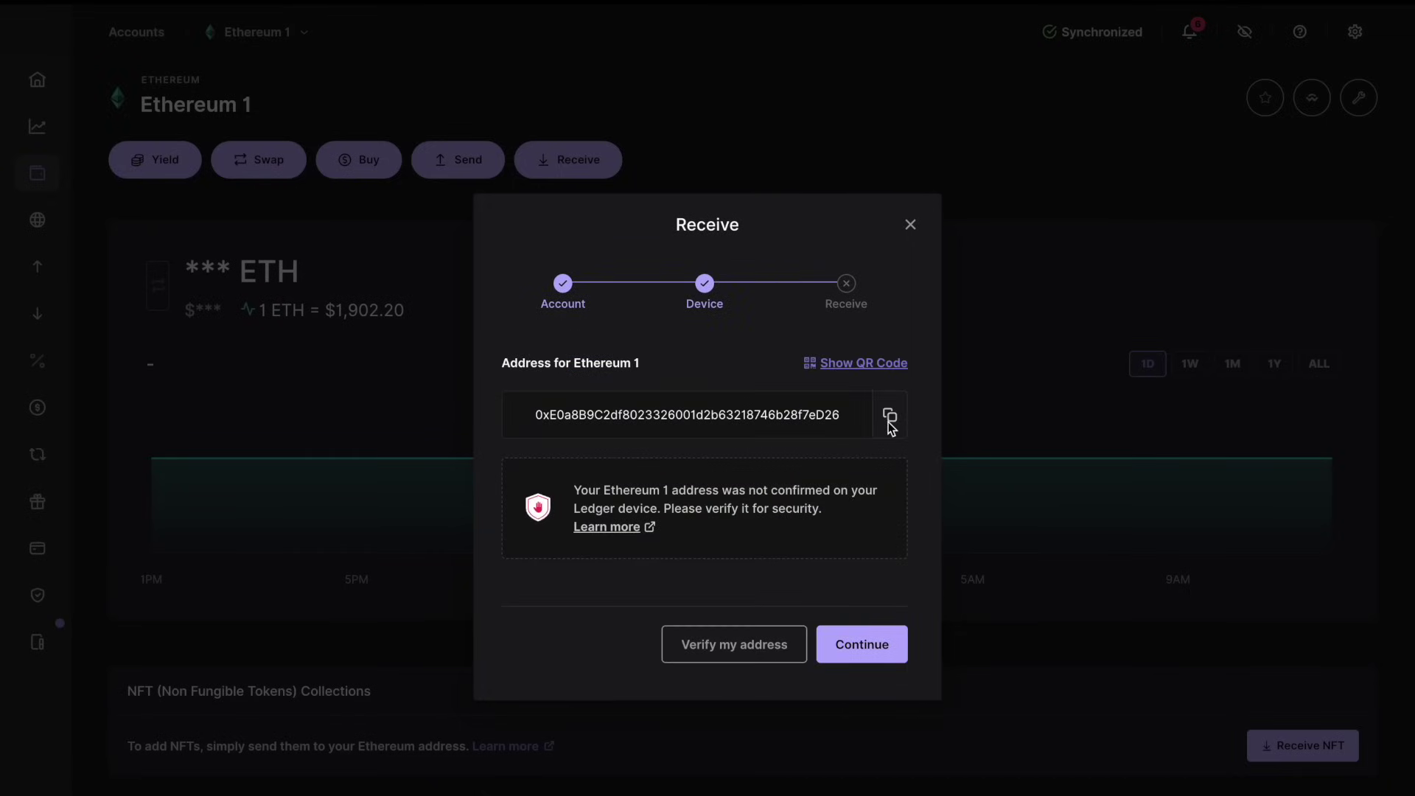
{"action": "left_click", "coordinate": [888, 418]}
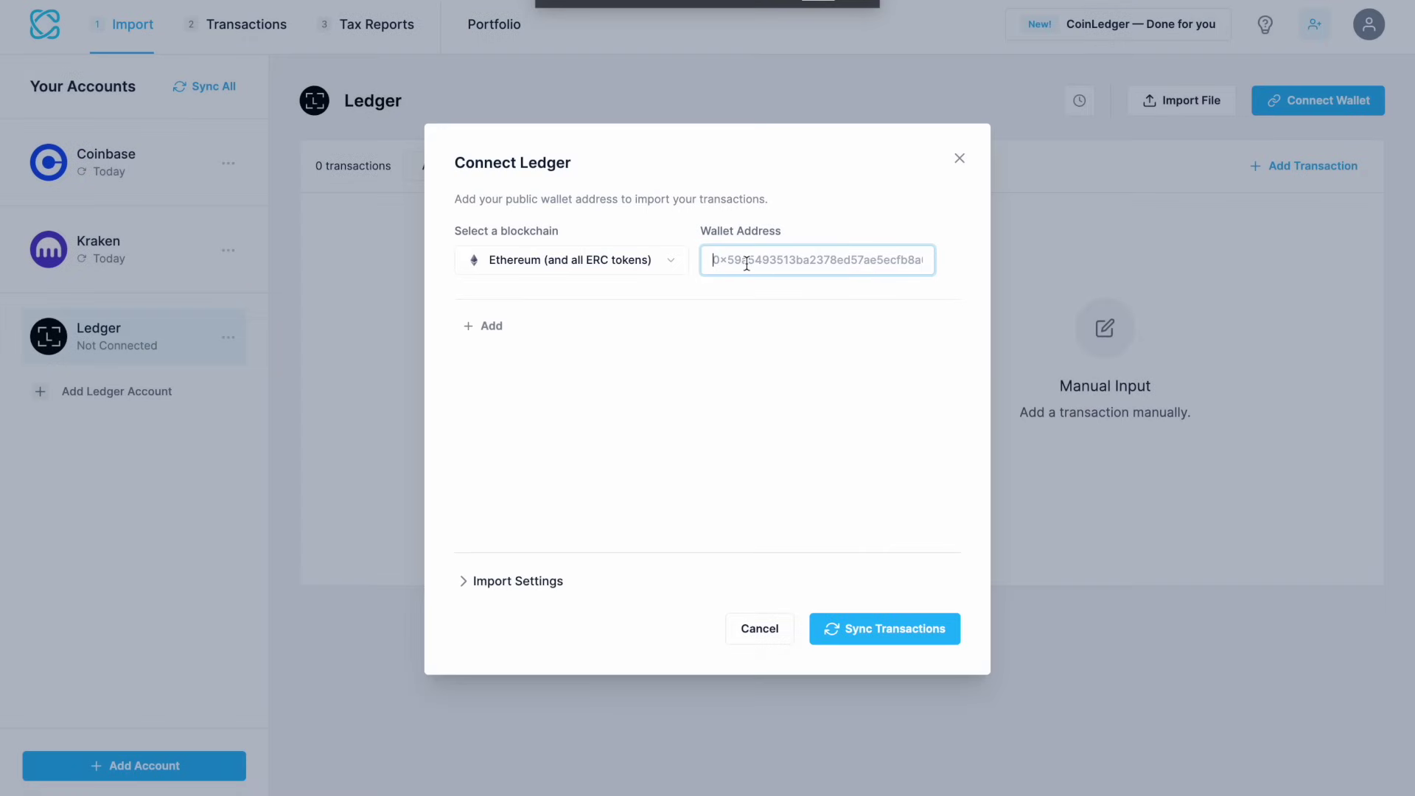
Step: Paste the Ethereum address, agree to add six other chains, and sync 67 transactions
{"action": "right_click", "coordinate": [746, 288]}
{"action": "left_click", "coordinate": [767, 405]}
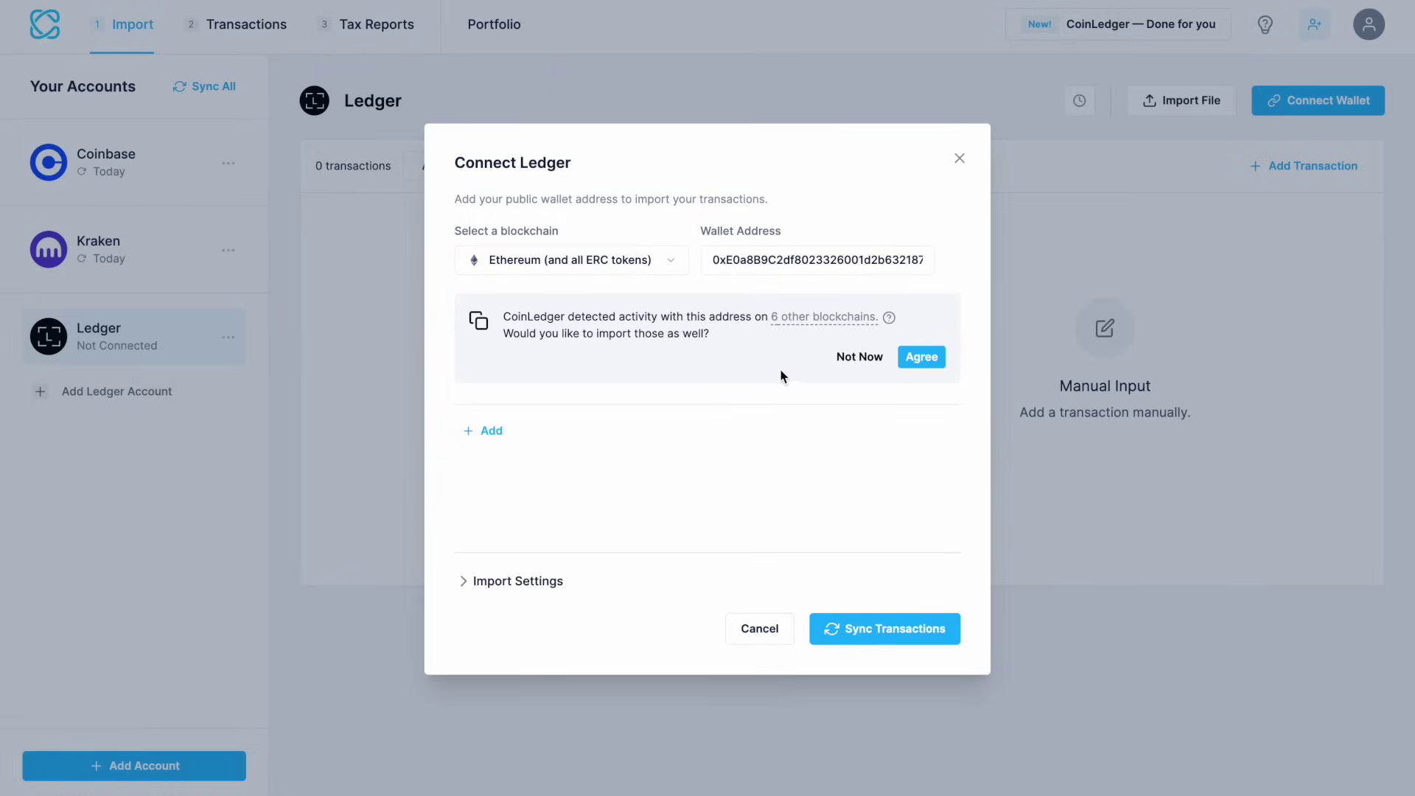
{"action": "mouse_move", "coordinate": [801, 322]}
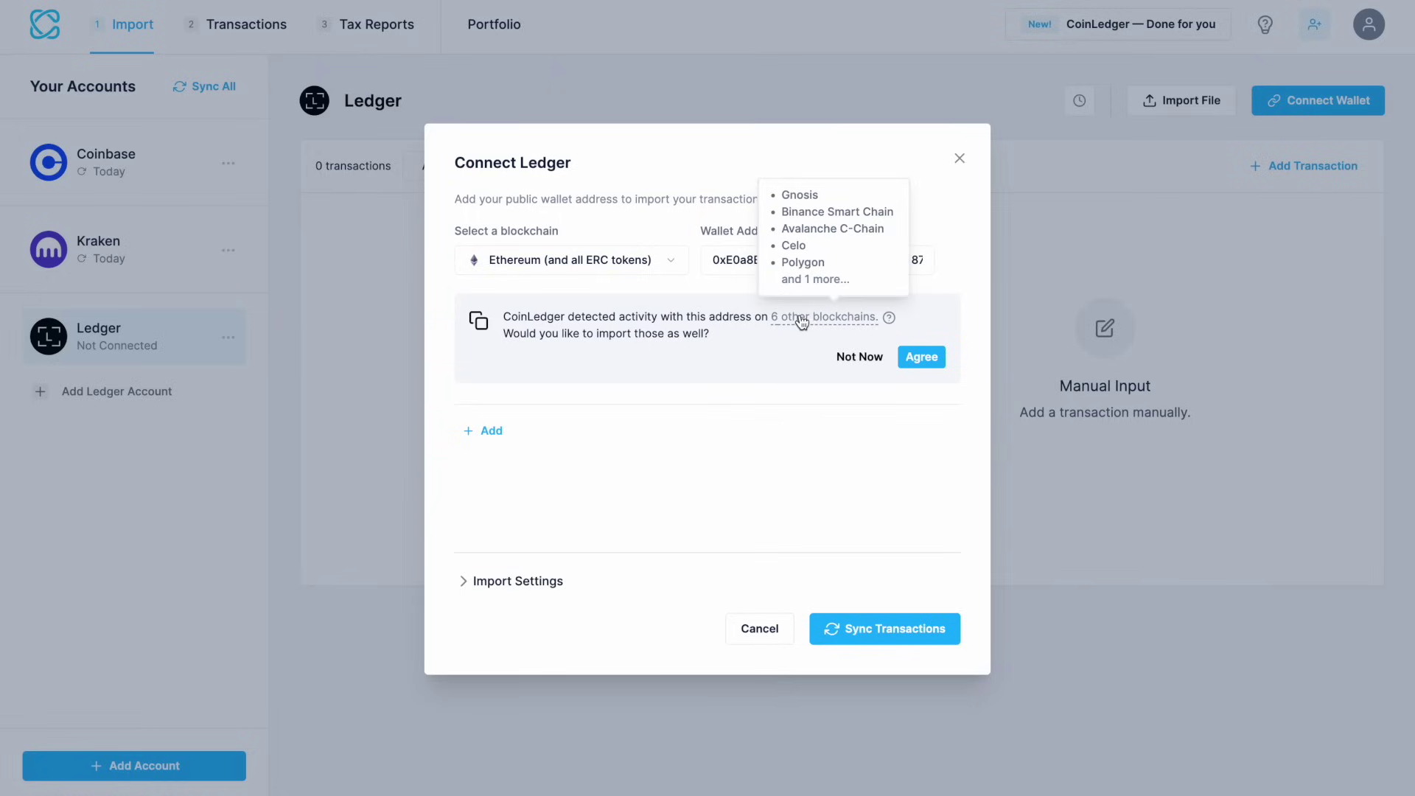
{"action": "left_click", "coordinate": [921, 357]}
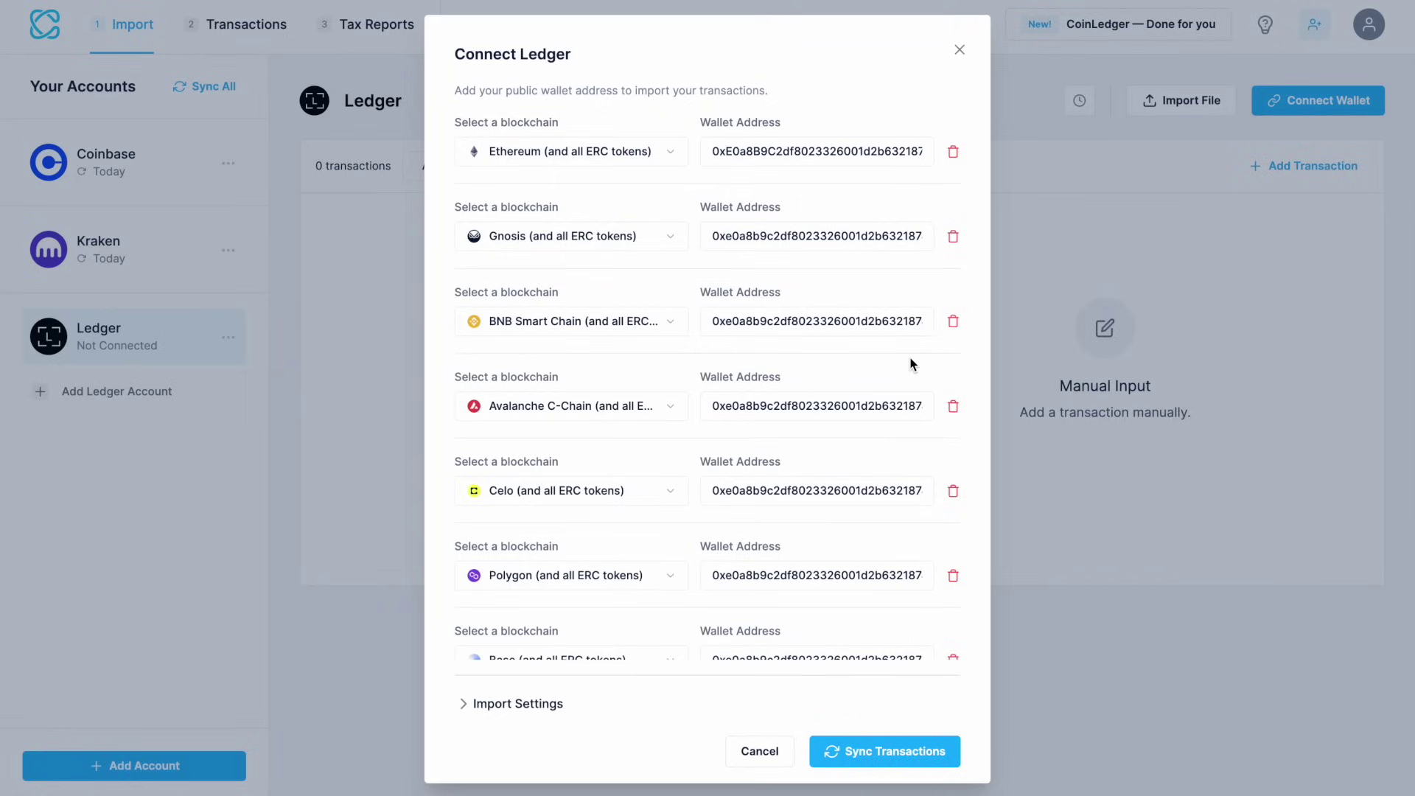
{"action": "left_click", "coordinate": [861, 746]}
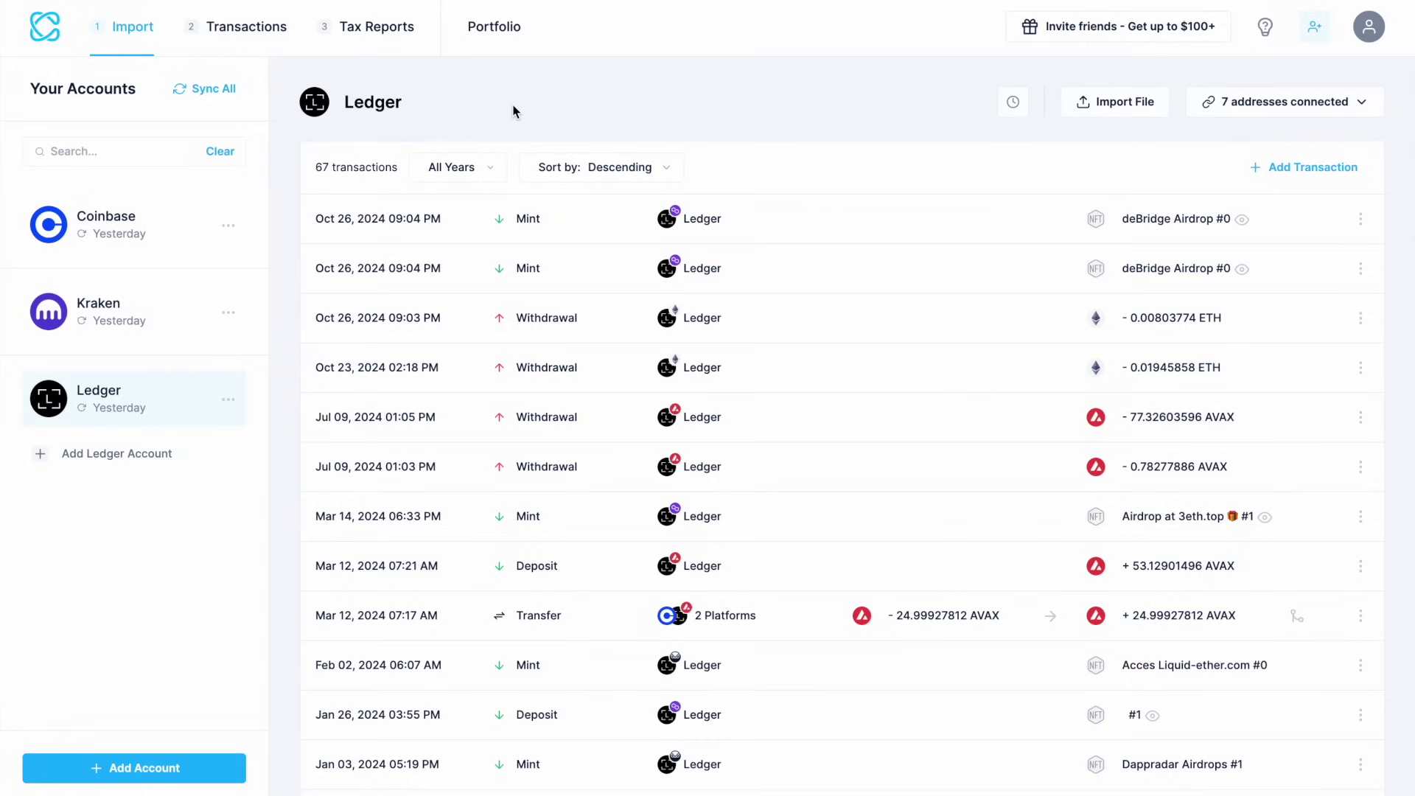
{"action": "left_click", "coordinate": [132, 311]}
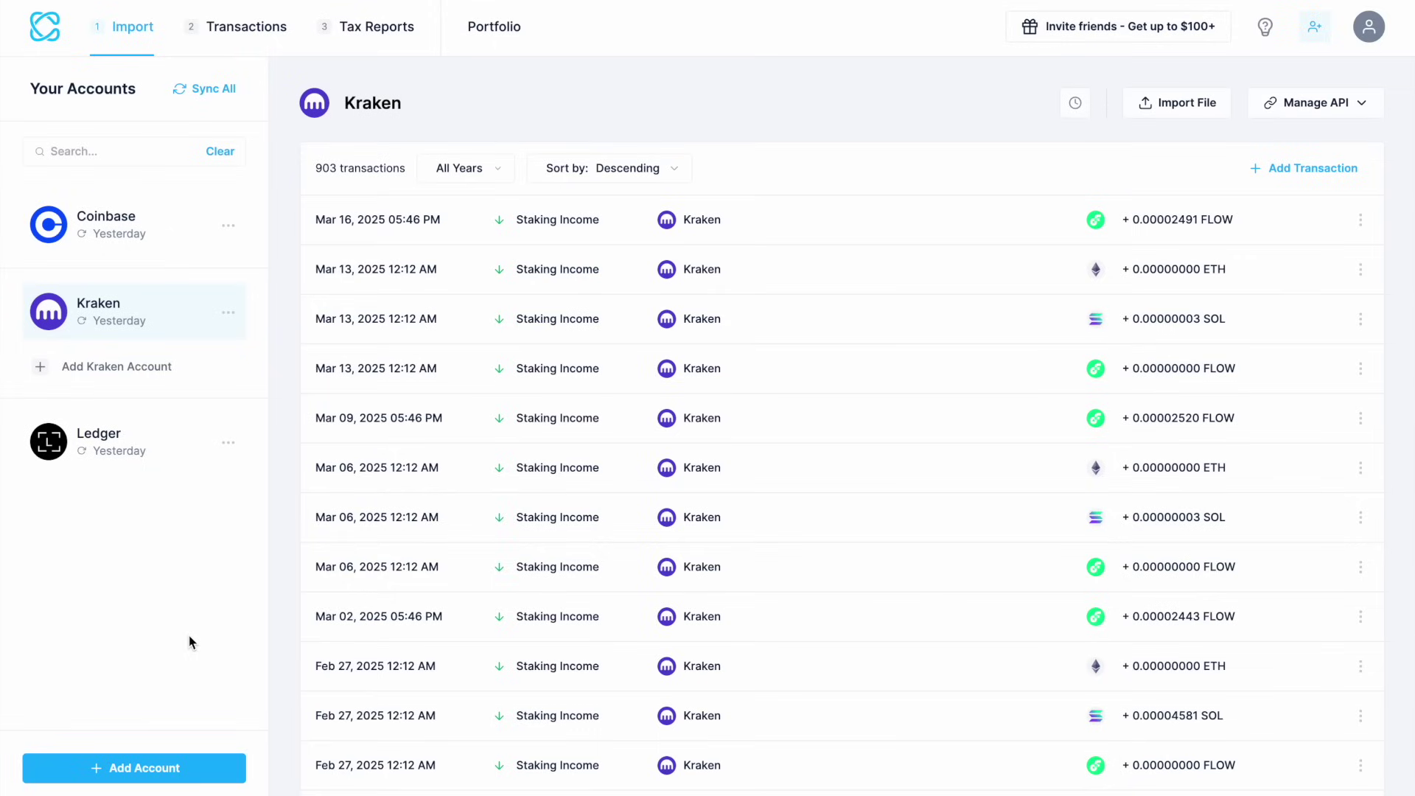
{"action": "left_click", "coordinate": [186, 447]}
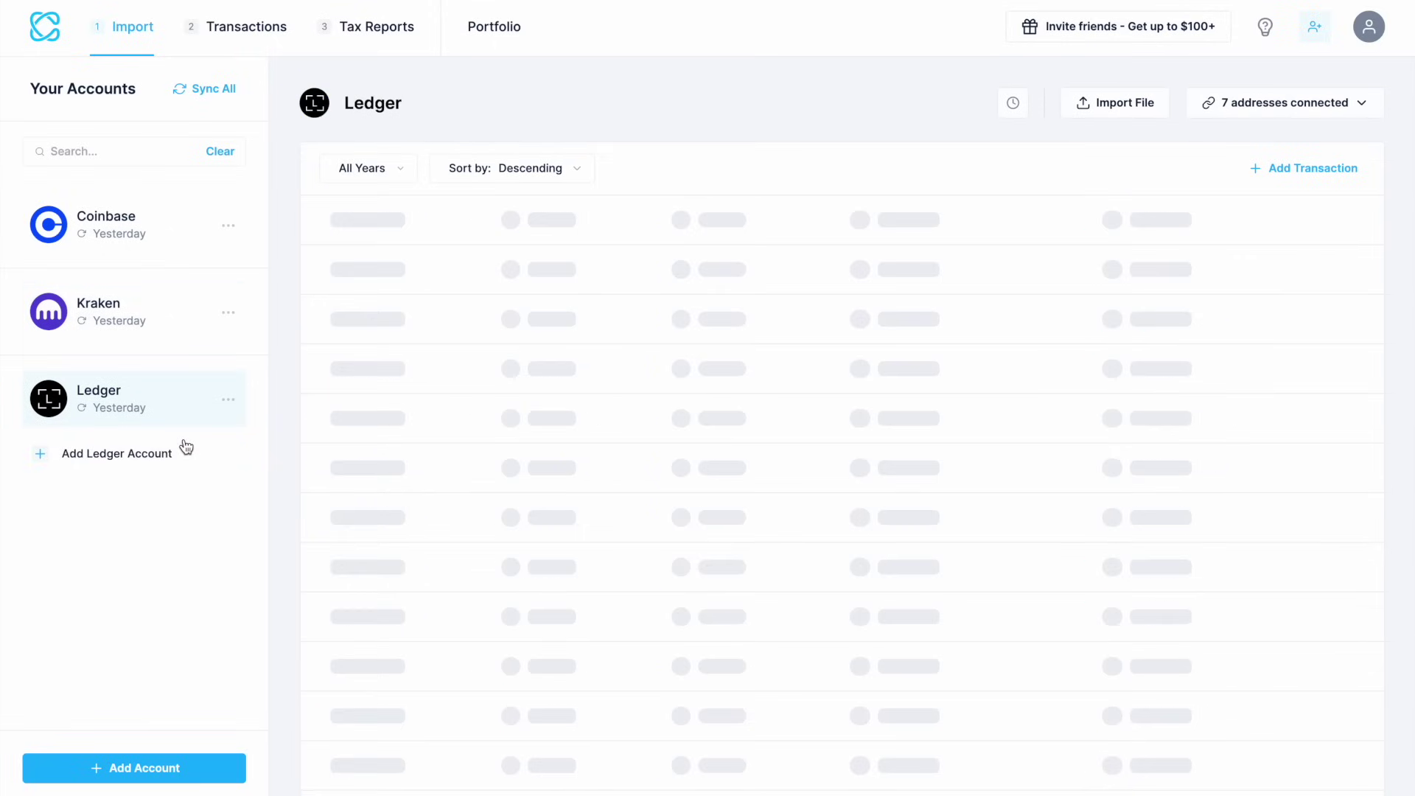
{"action": "left_click", "coordinate": [168, 464]}
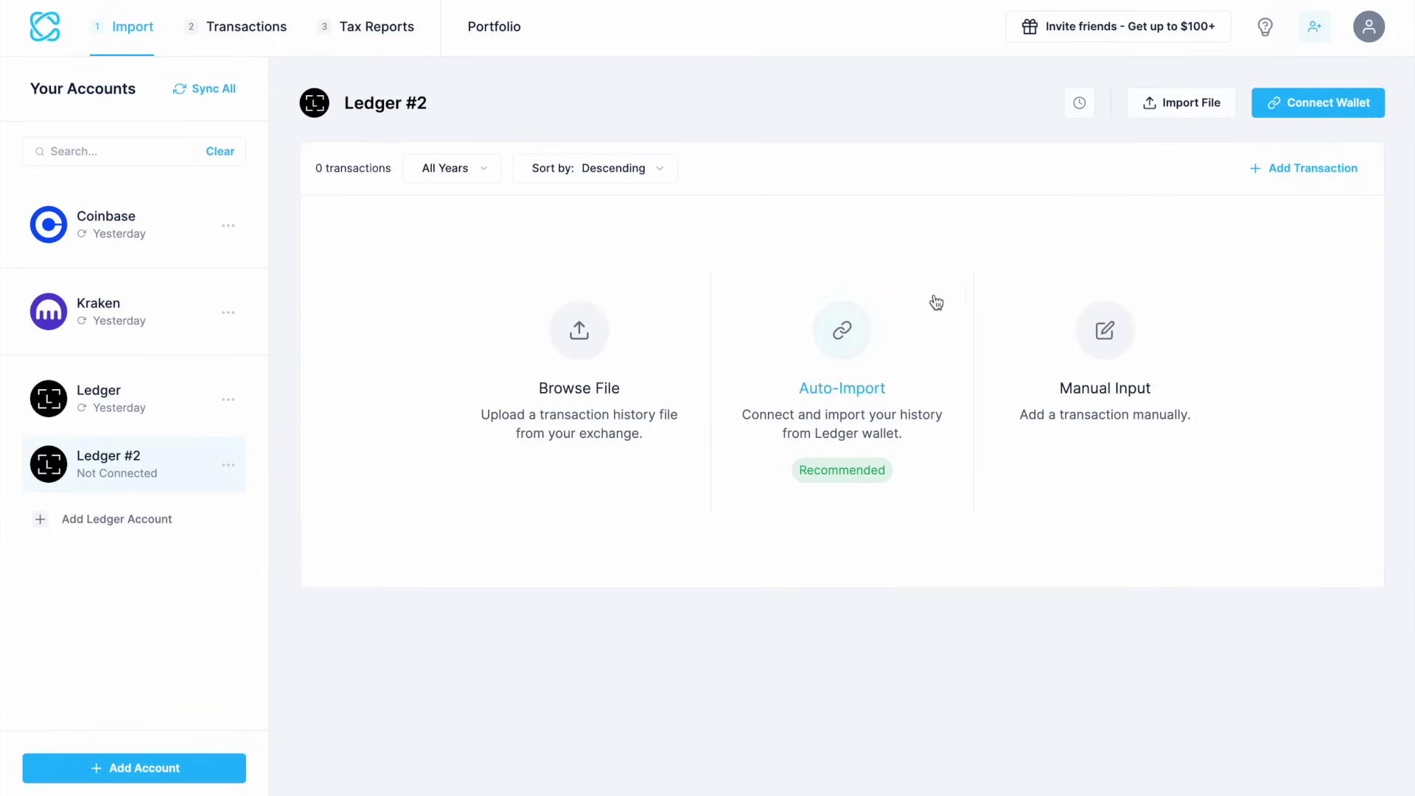
{"action": "left_click", "coordinate": [1360, 110]}
{"action": "left_click", "coordinate": [672, 273]}
{"action": "type", "text": "bit"}
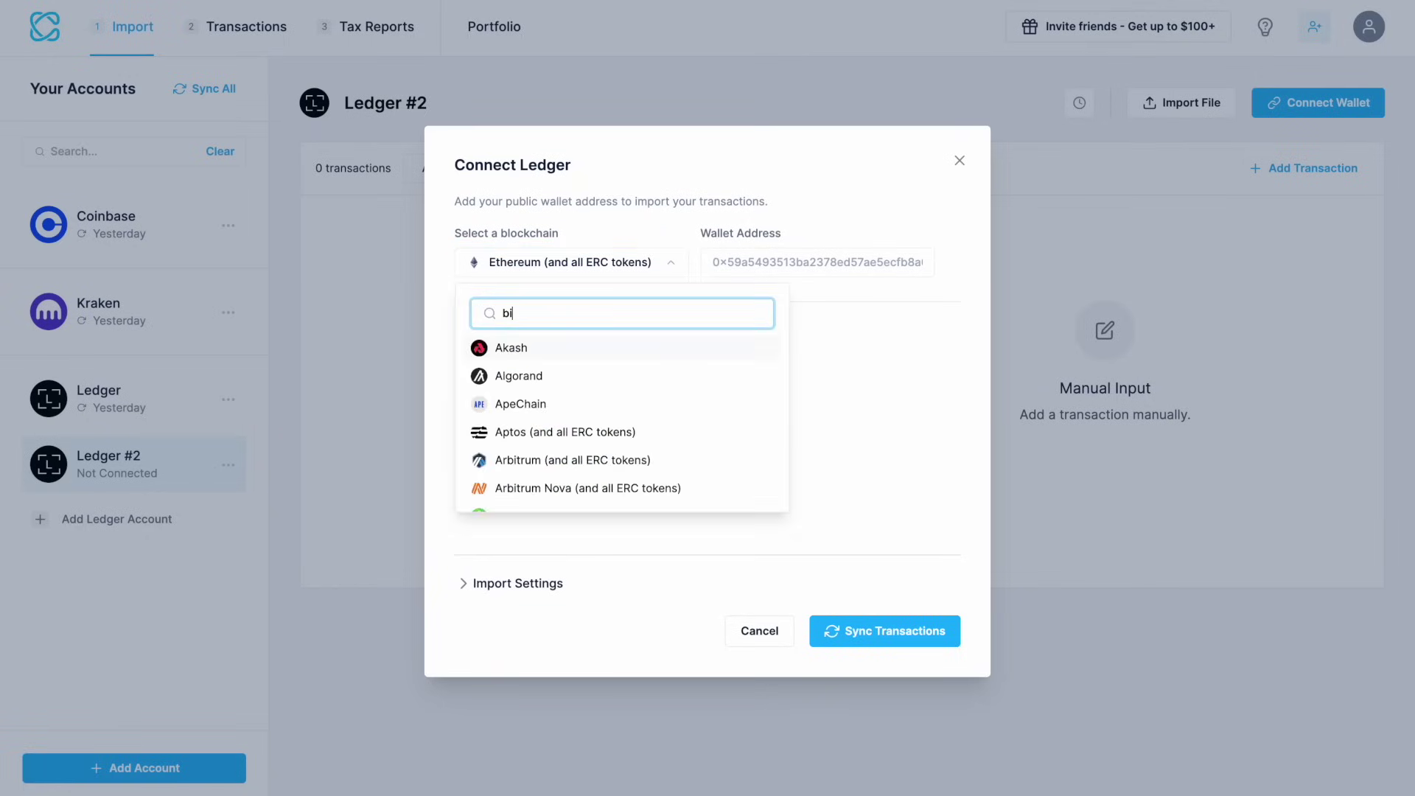
{"action": "left_click", "coordinate": [527, 403]}
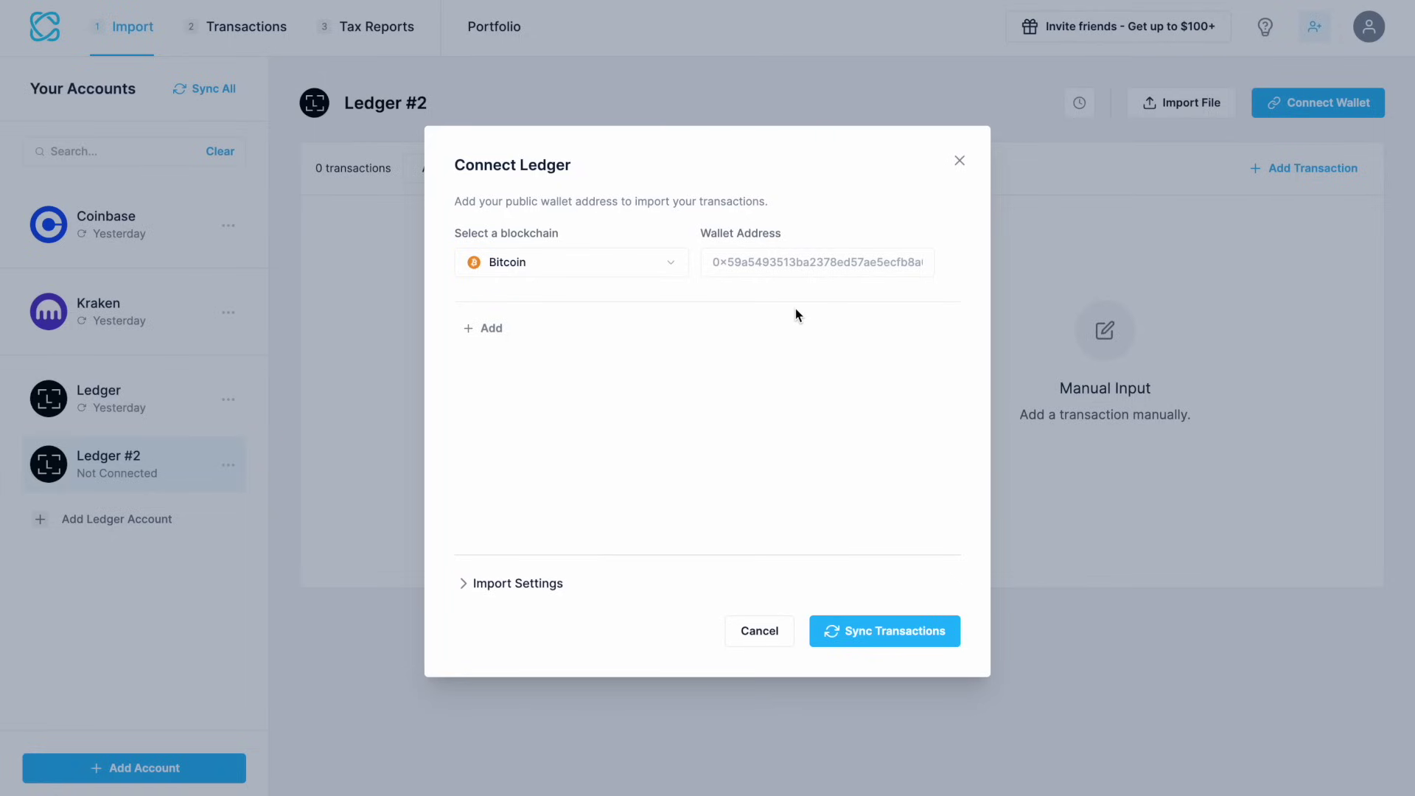
{"action": "left_click", "coordinate": [795, 263]}
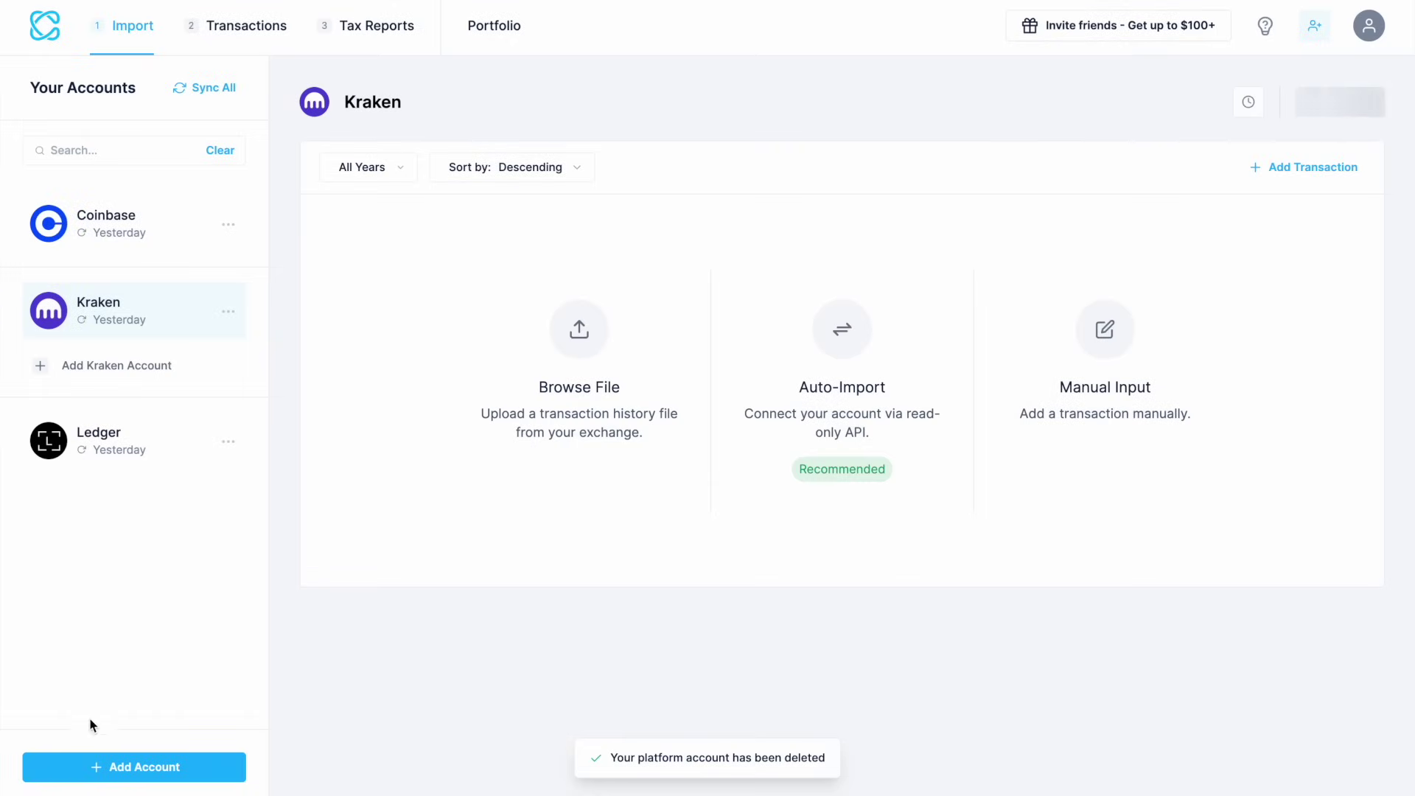
{"action": "left_click", "coordinate": [101, 770]}
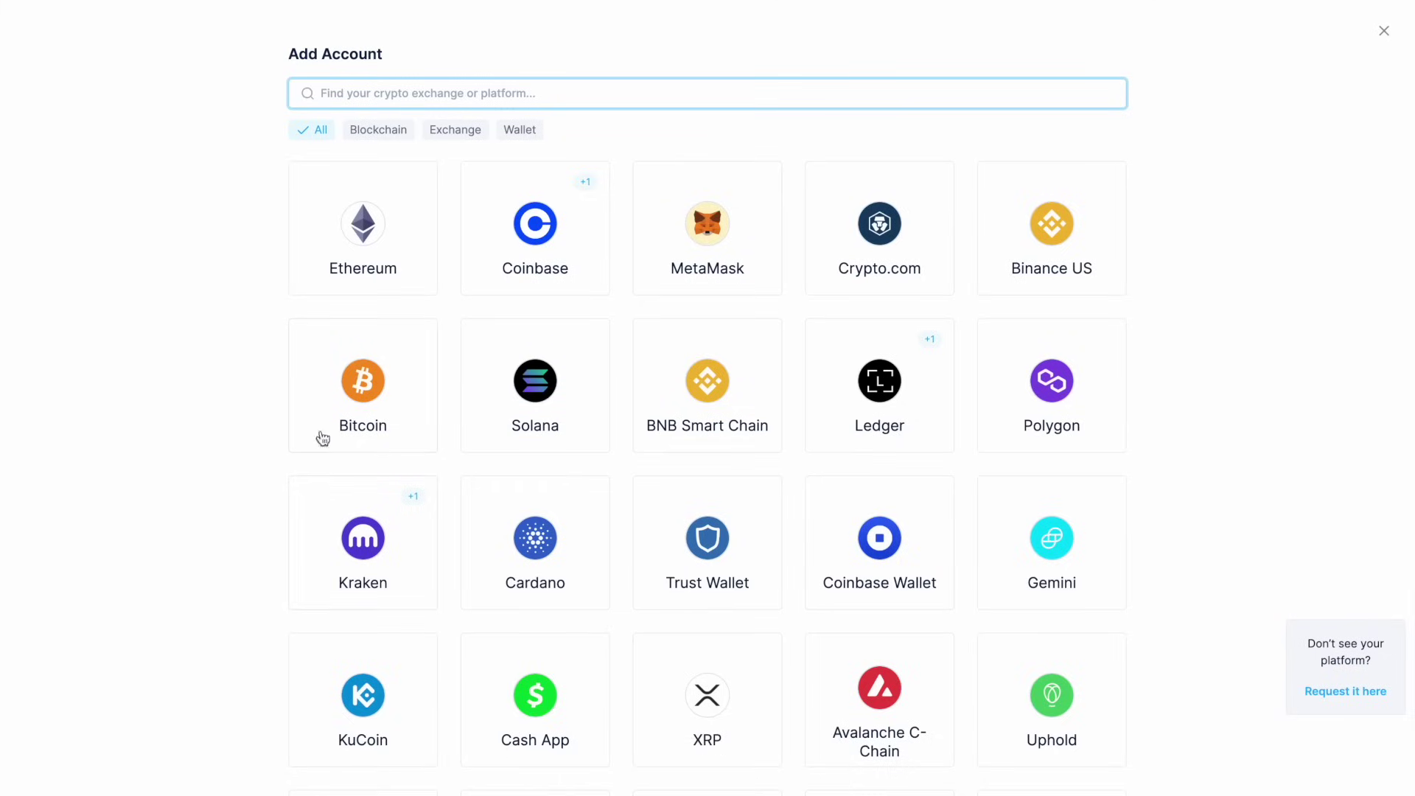
Step: Add a Bitcoin account and open its Connect Wallet form
{"action": "left_click", "coordinate": [363, 413]}
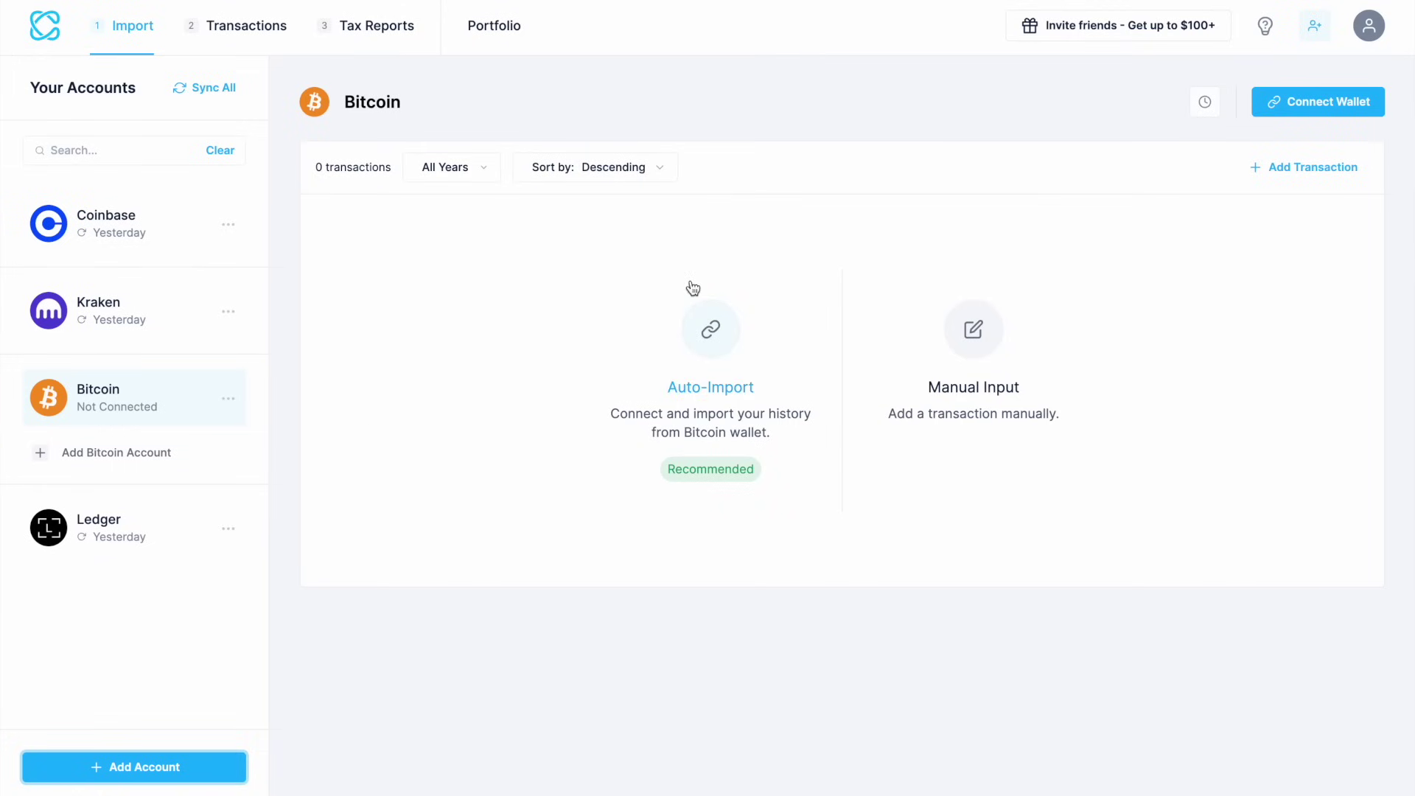
{"action": "left_click", "coordinate": [1333, 105]}
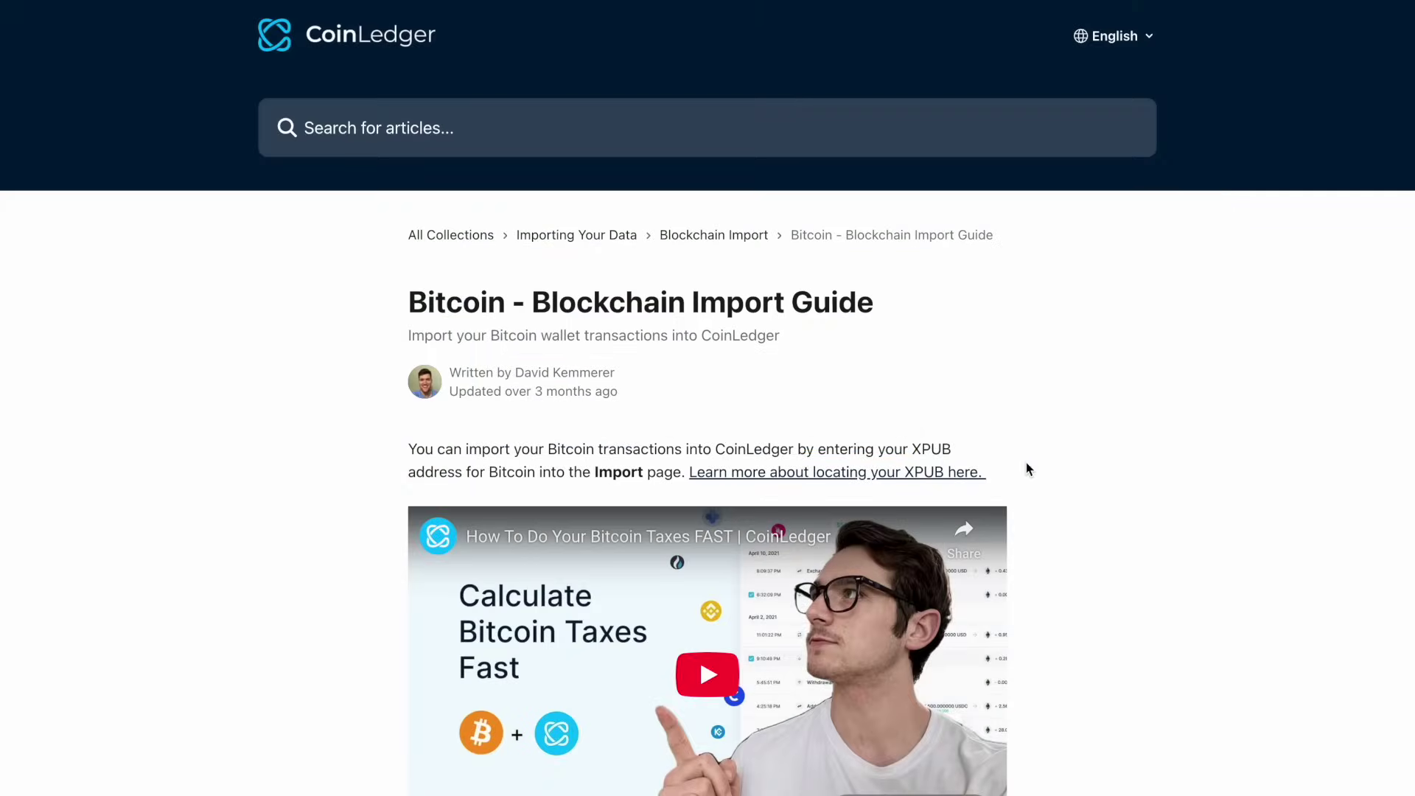
{"action": "scroll", "coordinate": [1029, 470], "scroll_direction": "down", "scroll_amount": 15}
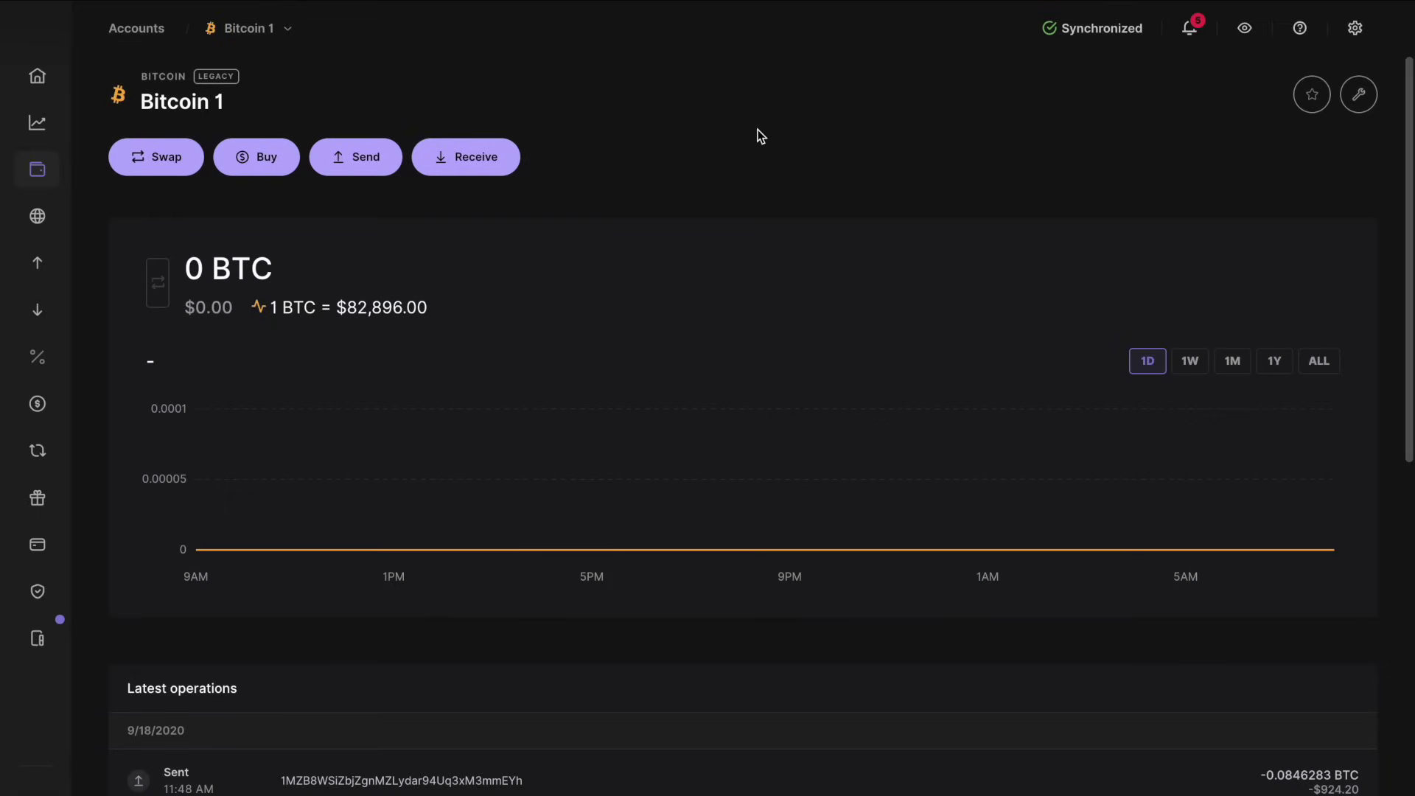
Step: Open the Edit account settings for Ledger Live's Bitcoin 1 account
{"action": "left_click", "coordinate": [1358, 96]}
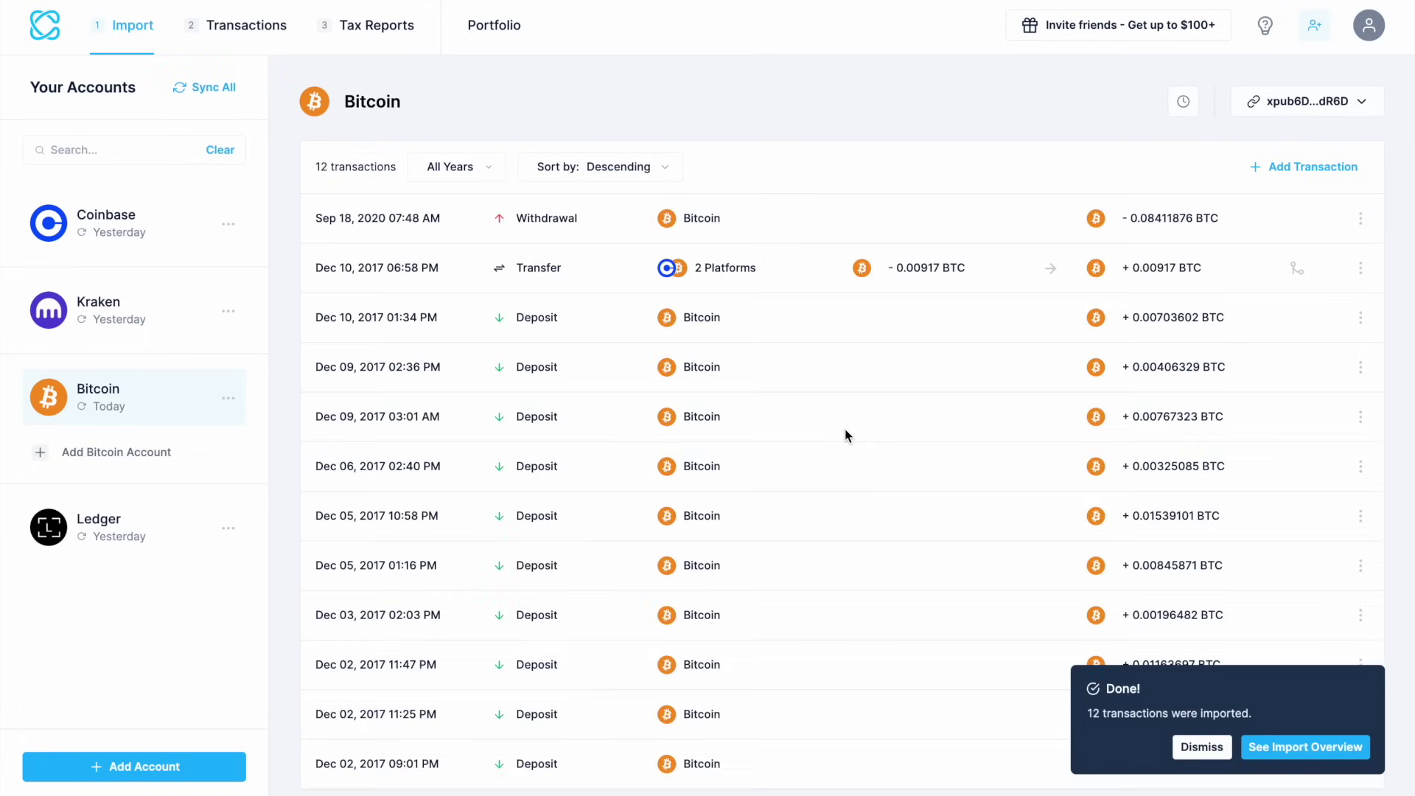
Step: Dismiss the 'Done! 12 transactions were imported' notice and go to the Portfolio dashboard
{"action": "left_click", "coordinate": [1194, 753]}
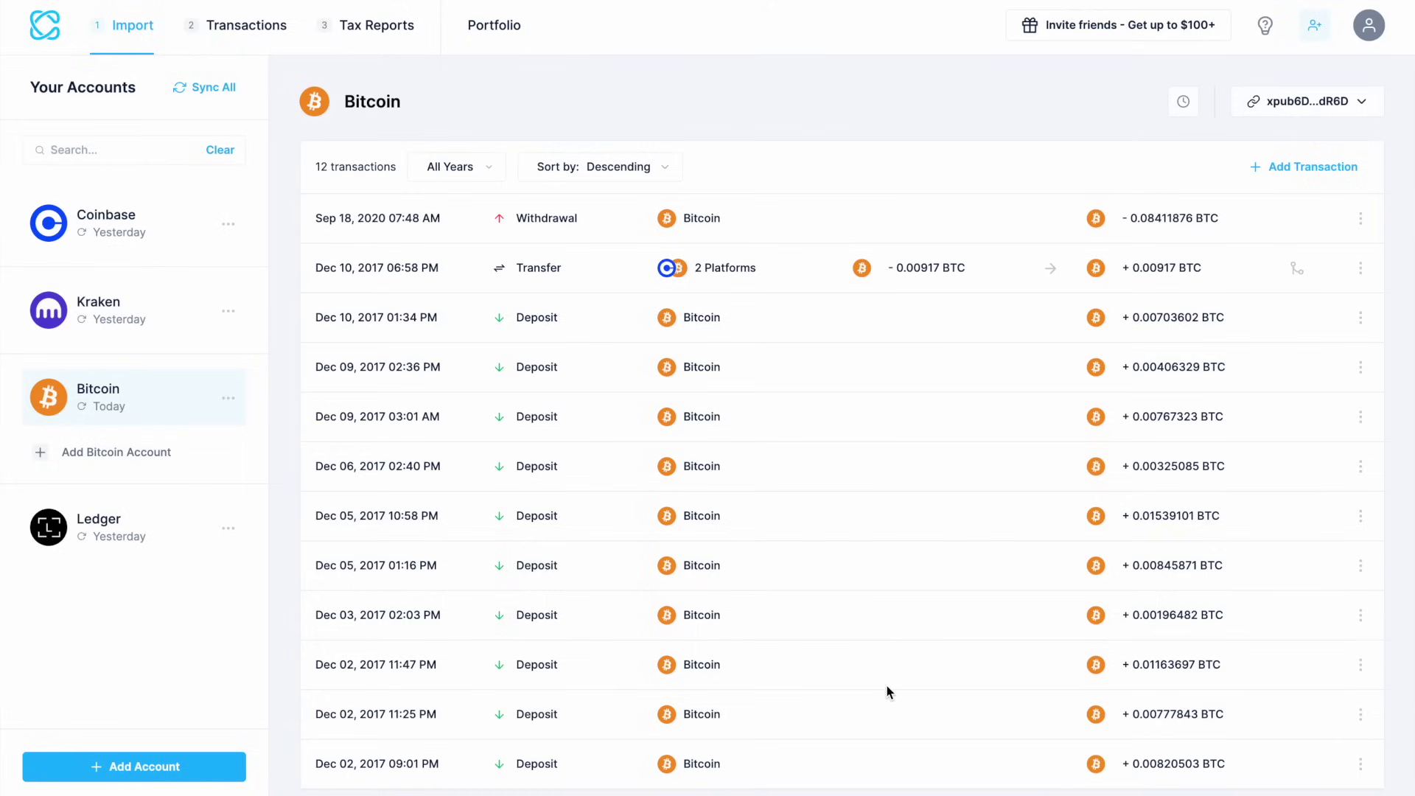
{"action": "scroll", "coordinate": [886, 686], "scroll_direction": "down", "scroll_amount": 1}
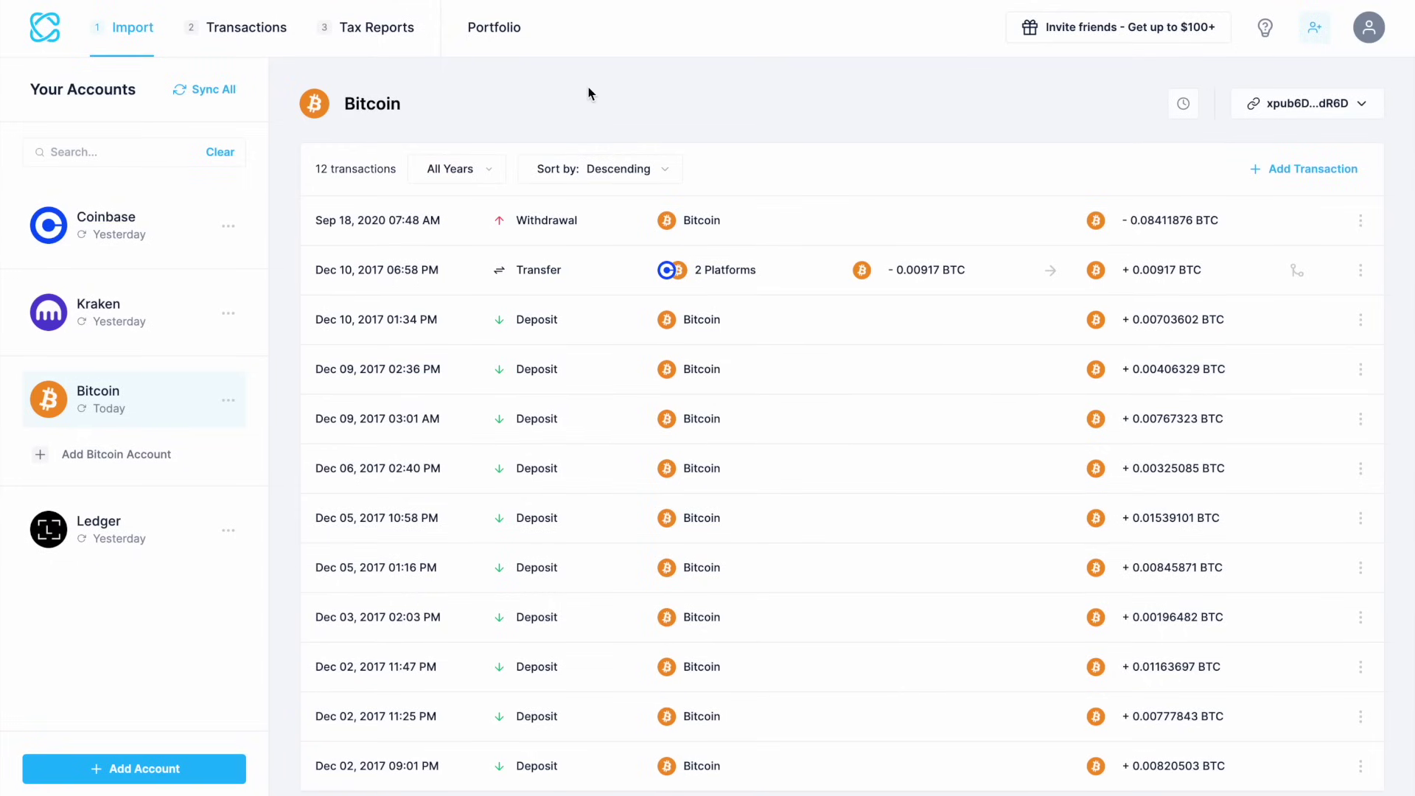
{"action": "left_click", "coordinate": [495, 47]}
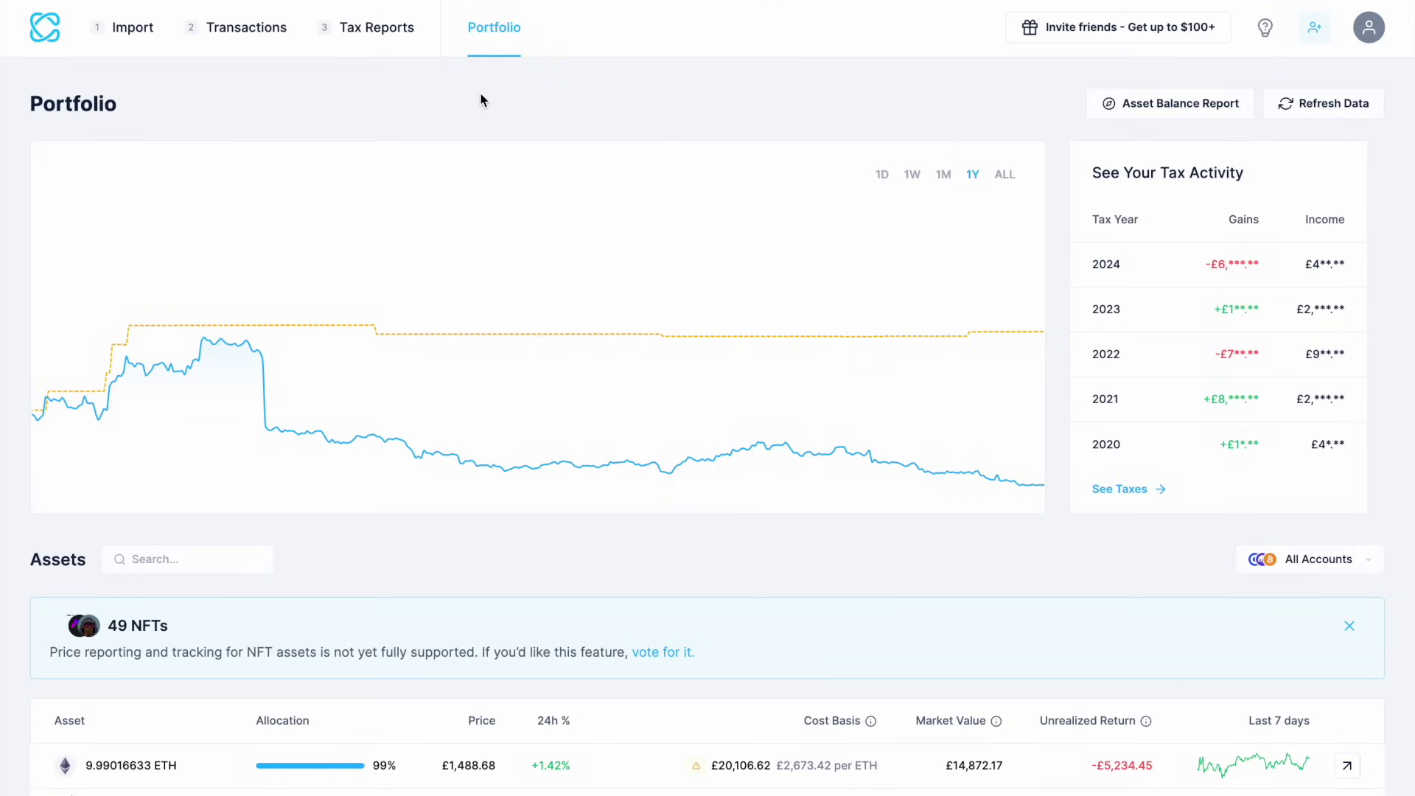
Step: Open the 2024/25 Tax Report showing -£6,159 capital gains from 4 sources
{"action": "left_click", "coordinate": [347, 44]}
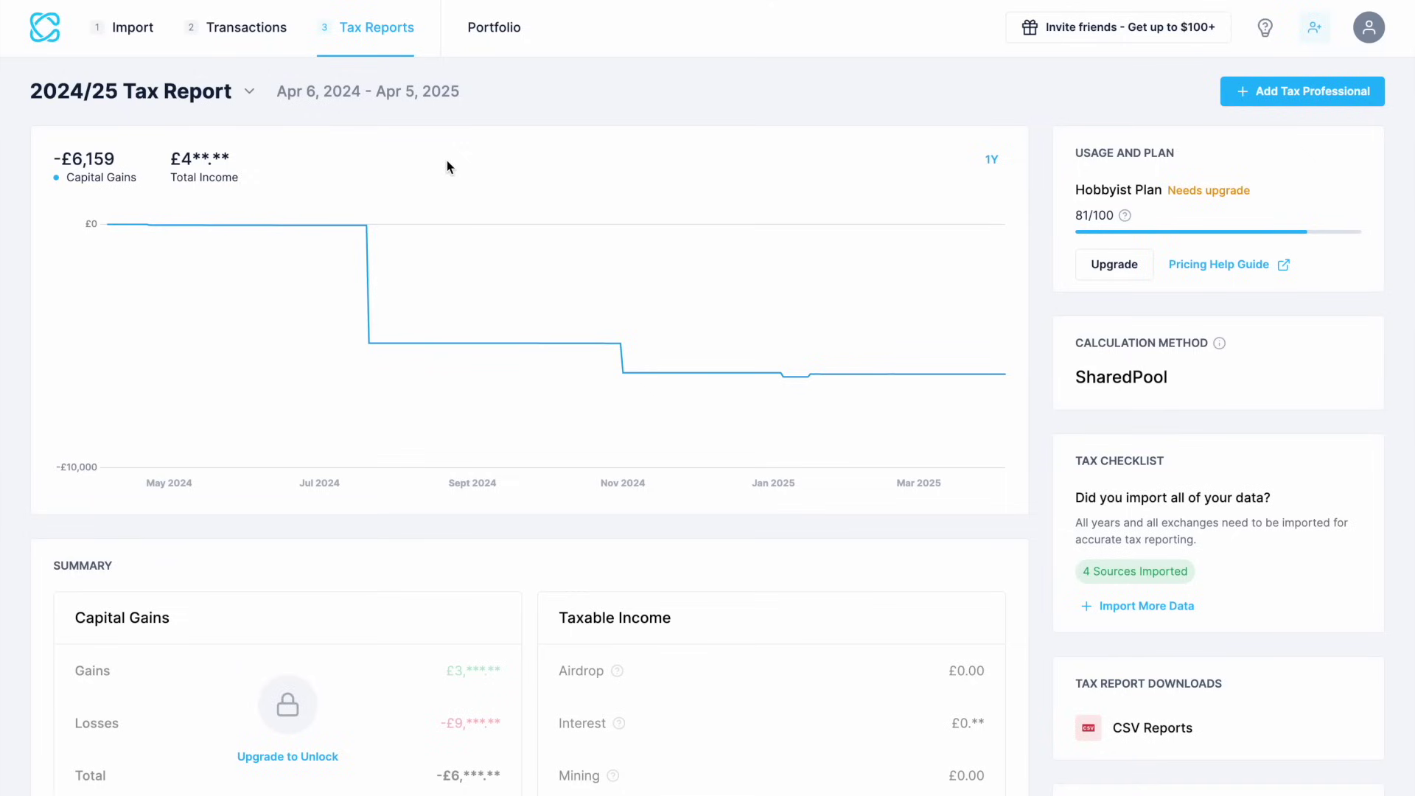
{"action": "scroll", "coordinate": [446, 161], "scroll_direction": "down", "scroll_amount": 6}
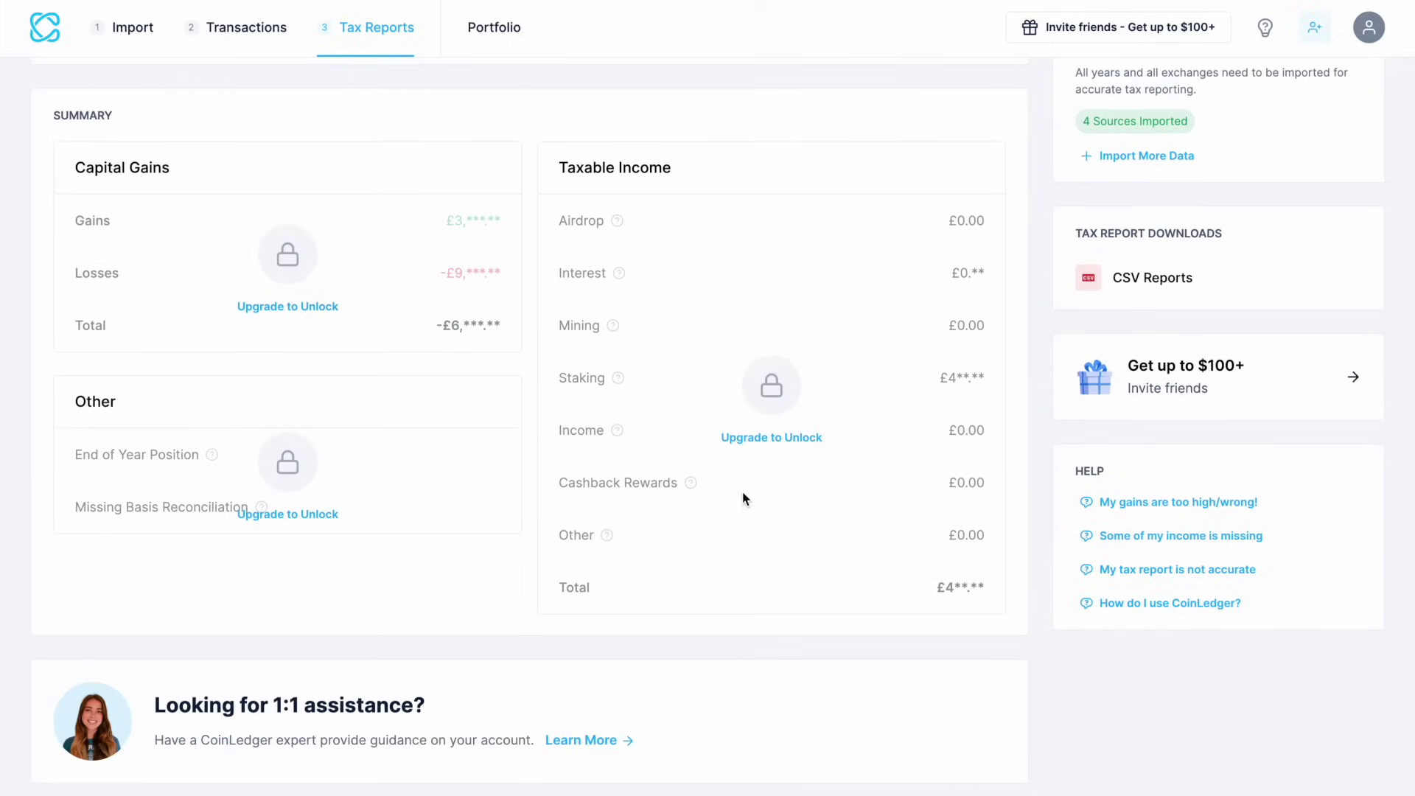
{"action": "scroll", "coordinate": [759, 318], "scroll_direction": "up", "scroll_amount": 6}
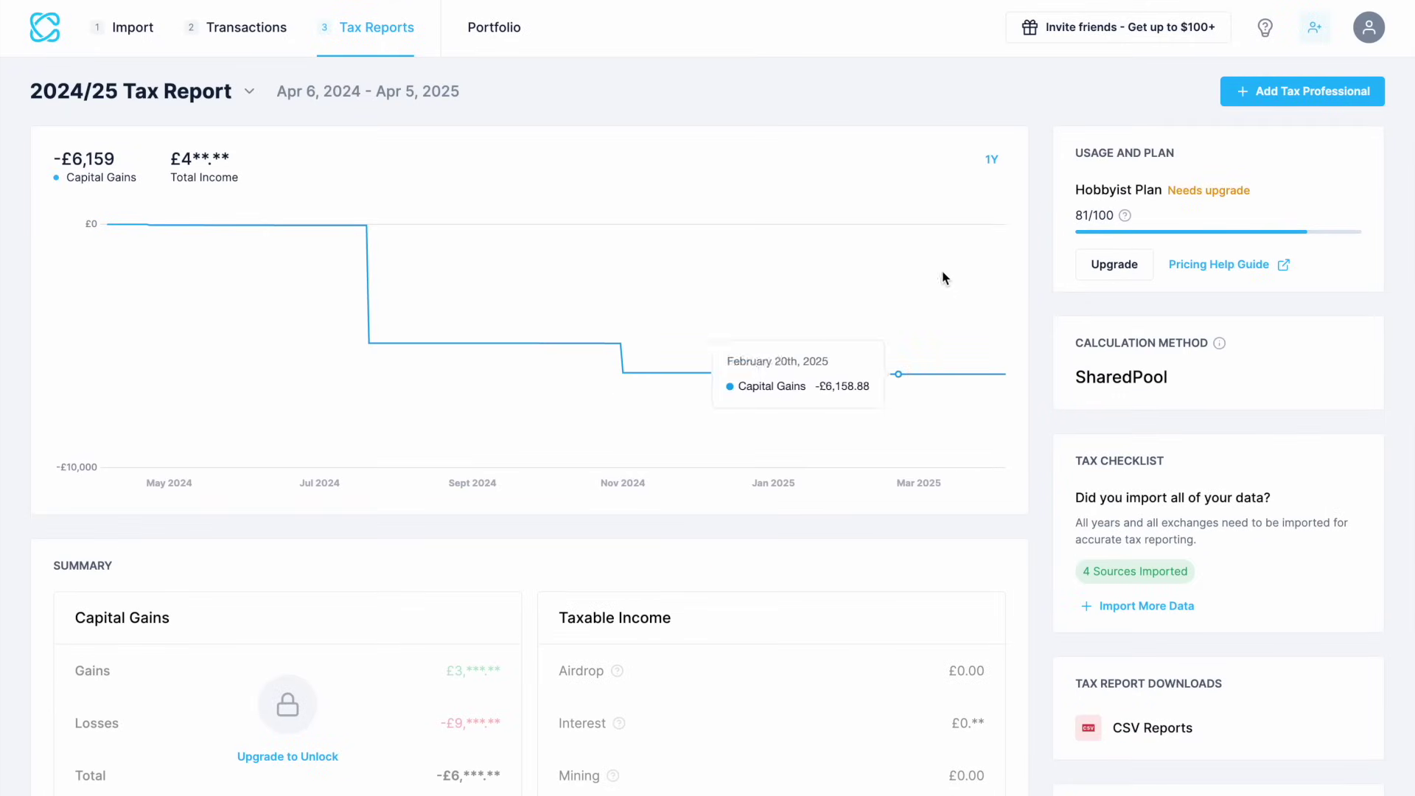
{"action": "left_click", "coordinate": [1084, 264]}
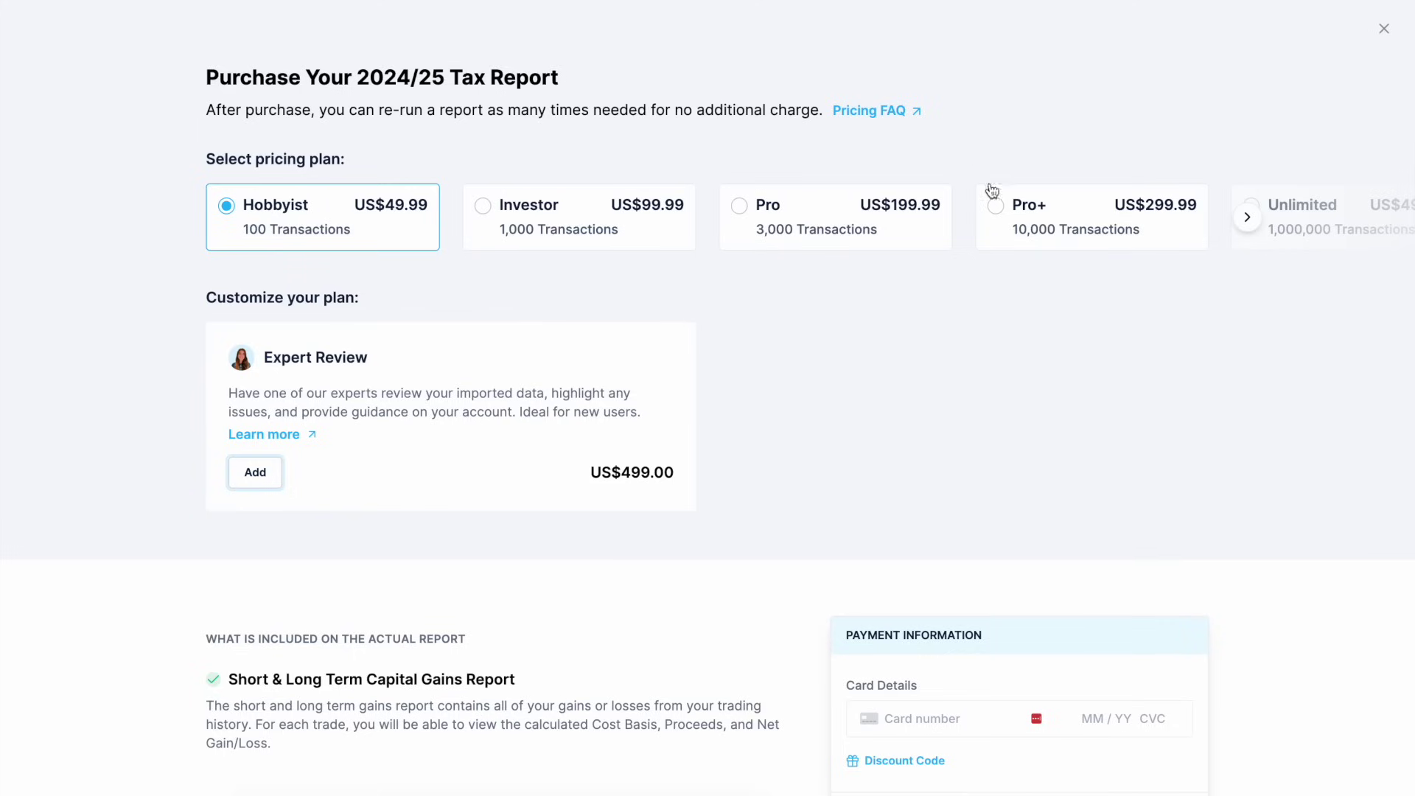
Step: Apply the 10% discount code to the Hobbyist report, lowering the total from US$49.99 to US$44.99
{"action": "scroll", "coordinate": [458, 480], "scroll_direction": "down", "scroll_amount": 3}
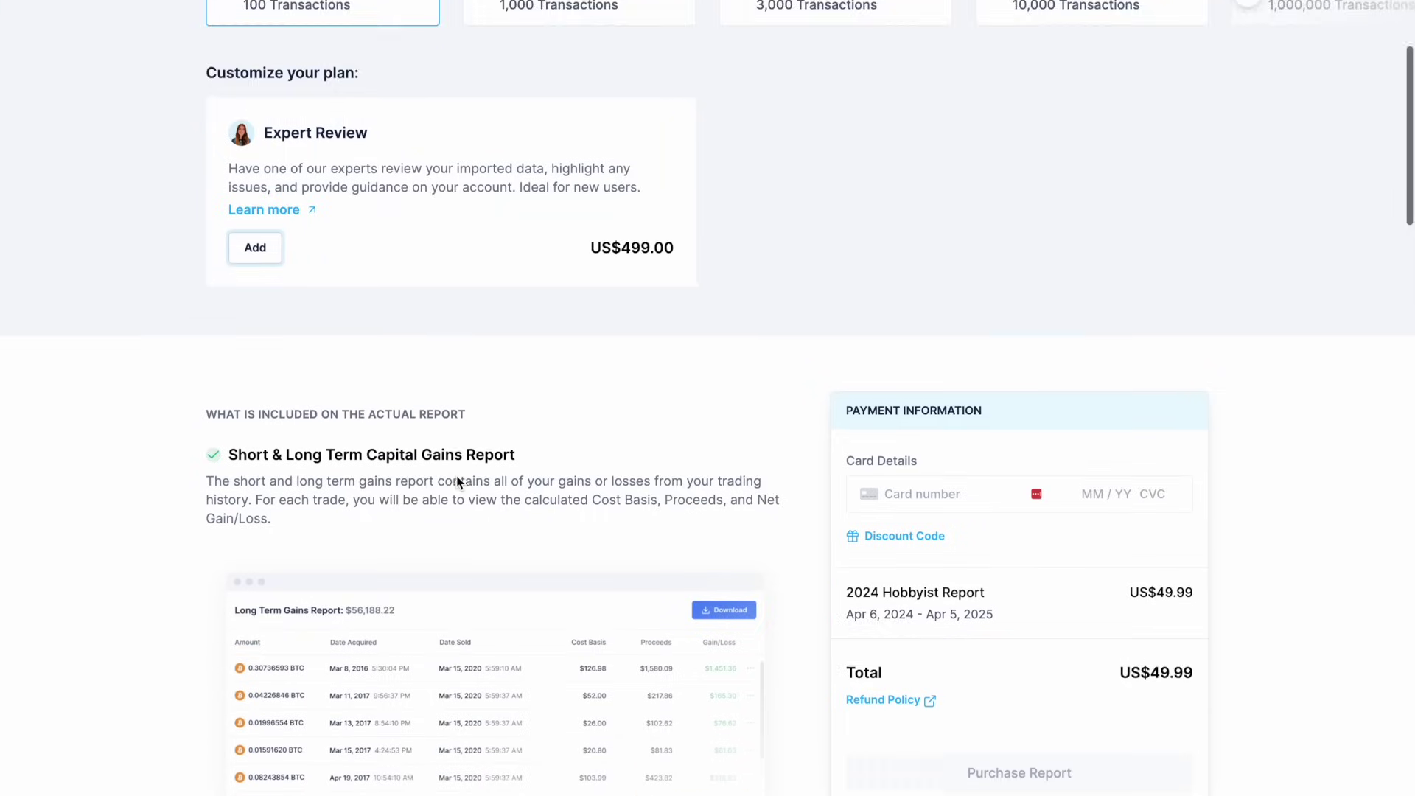
{"action": "scroll", "coordinate": [458, 480], "scroll_direction": "down", "scroll_amount": 2}
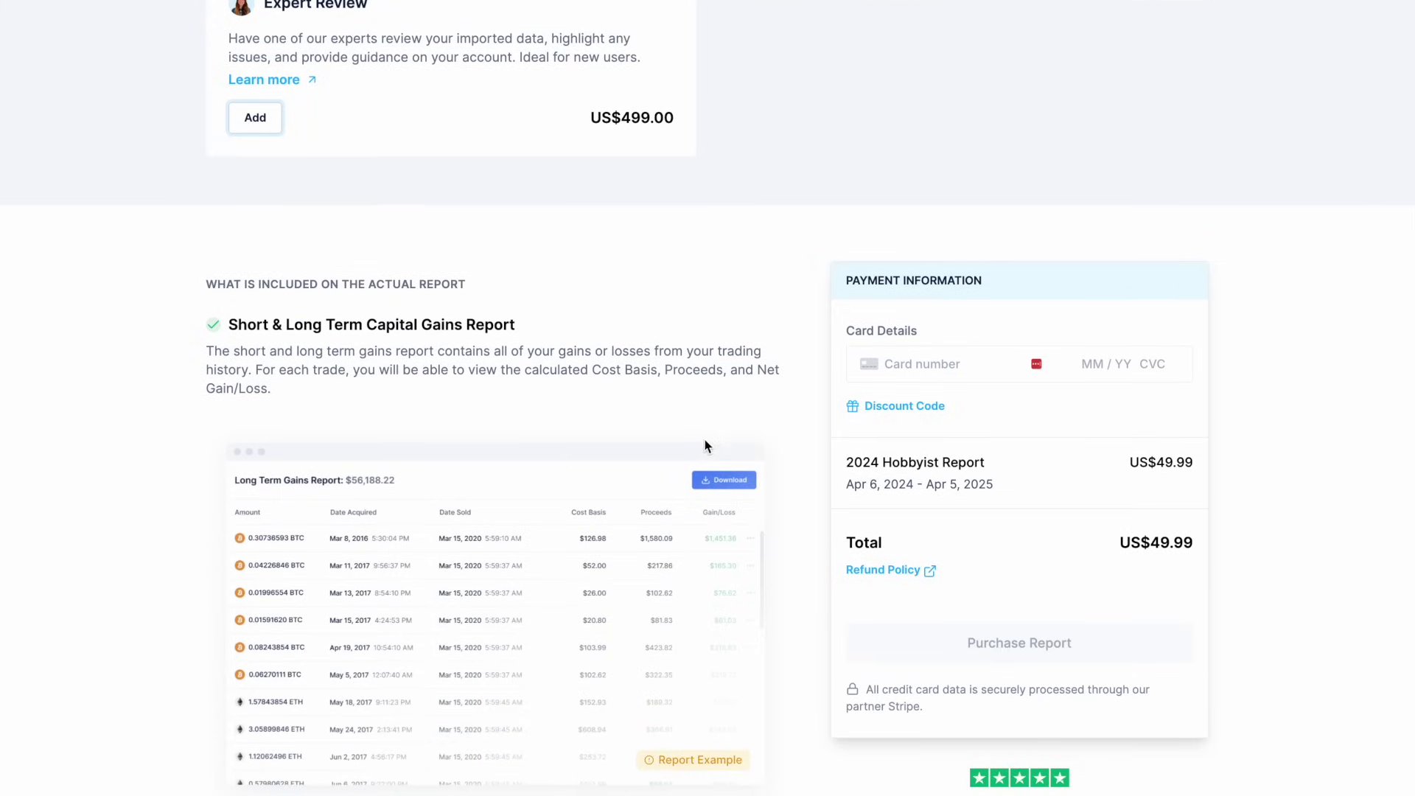
{"action": "left_click", "coordinate": [874, 409]}
{"action": "type", "text": "CRYPTOTAX10"}
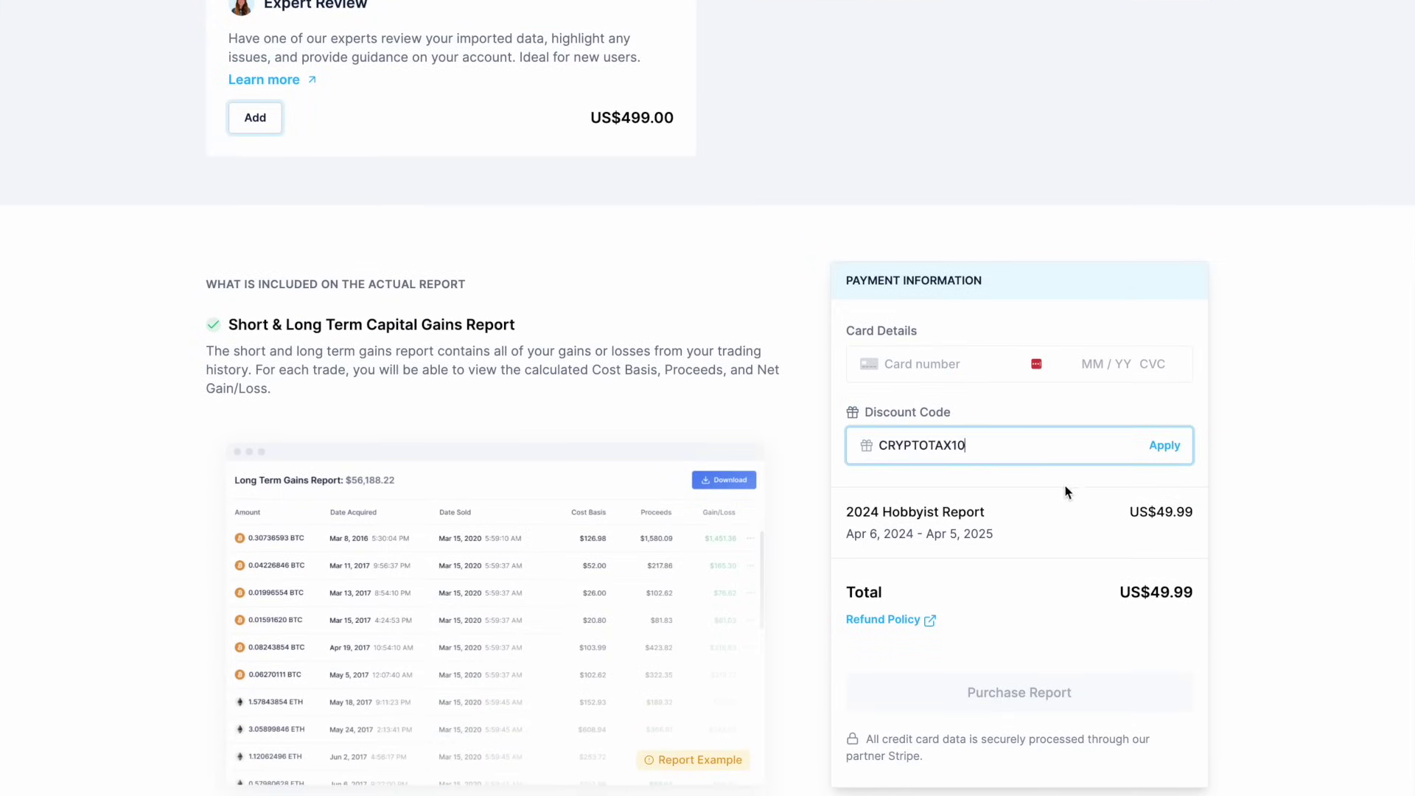
{"action": "left_click", "coordinate": [1174, 445]}
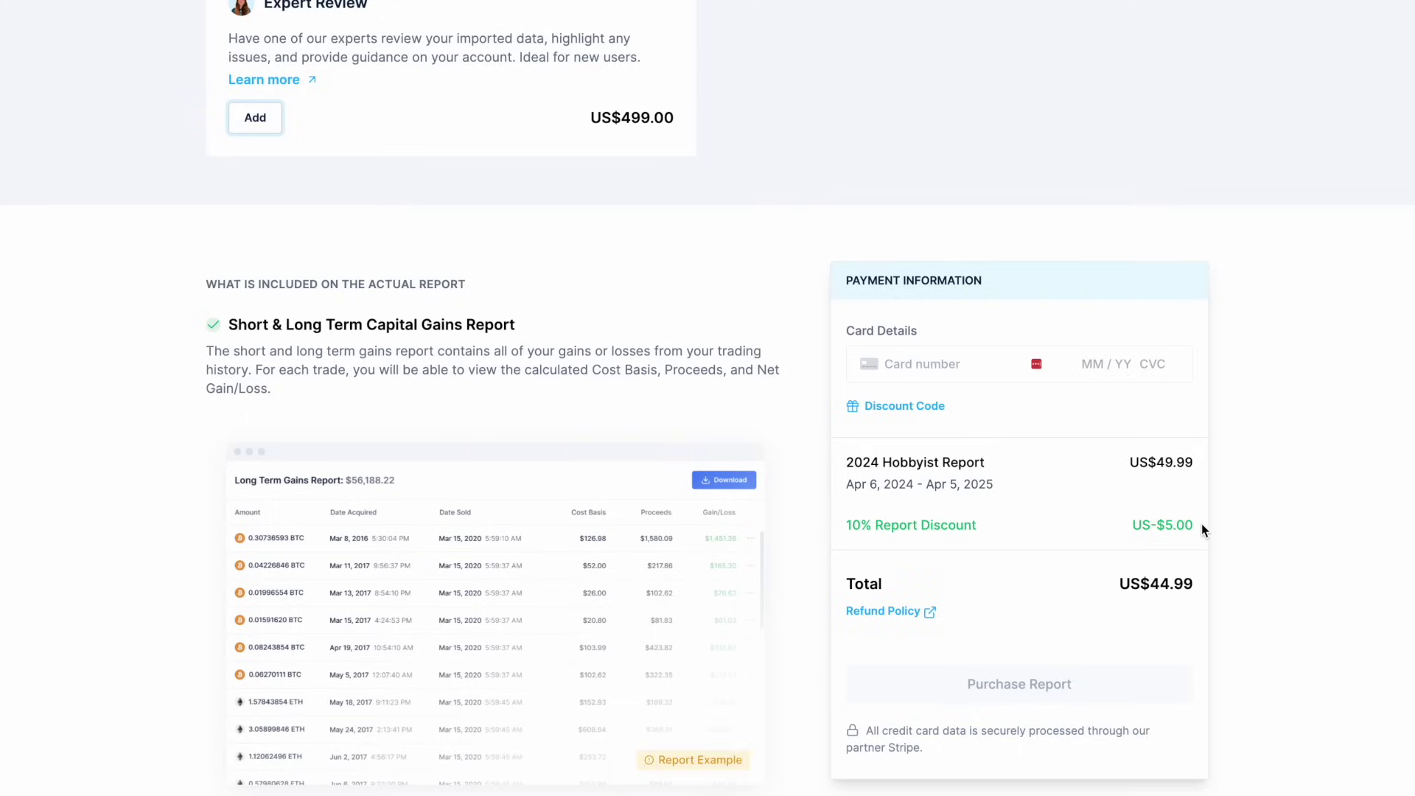
{"action": "scroll", "coordinate": [1203, 529], "scroll_direction": "up", "scroll_amount": 4}
{"action": "scroll", "coordinate": [1201, 529], "scroll_direction": "up", "scroll_amount": 2}
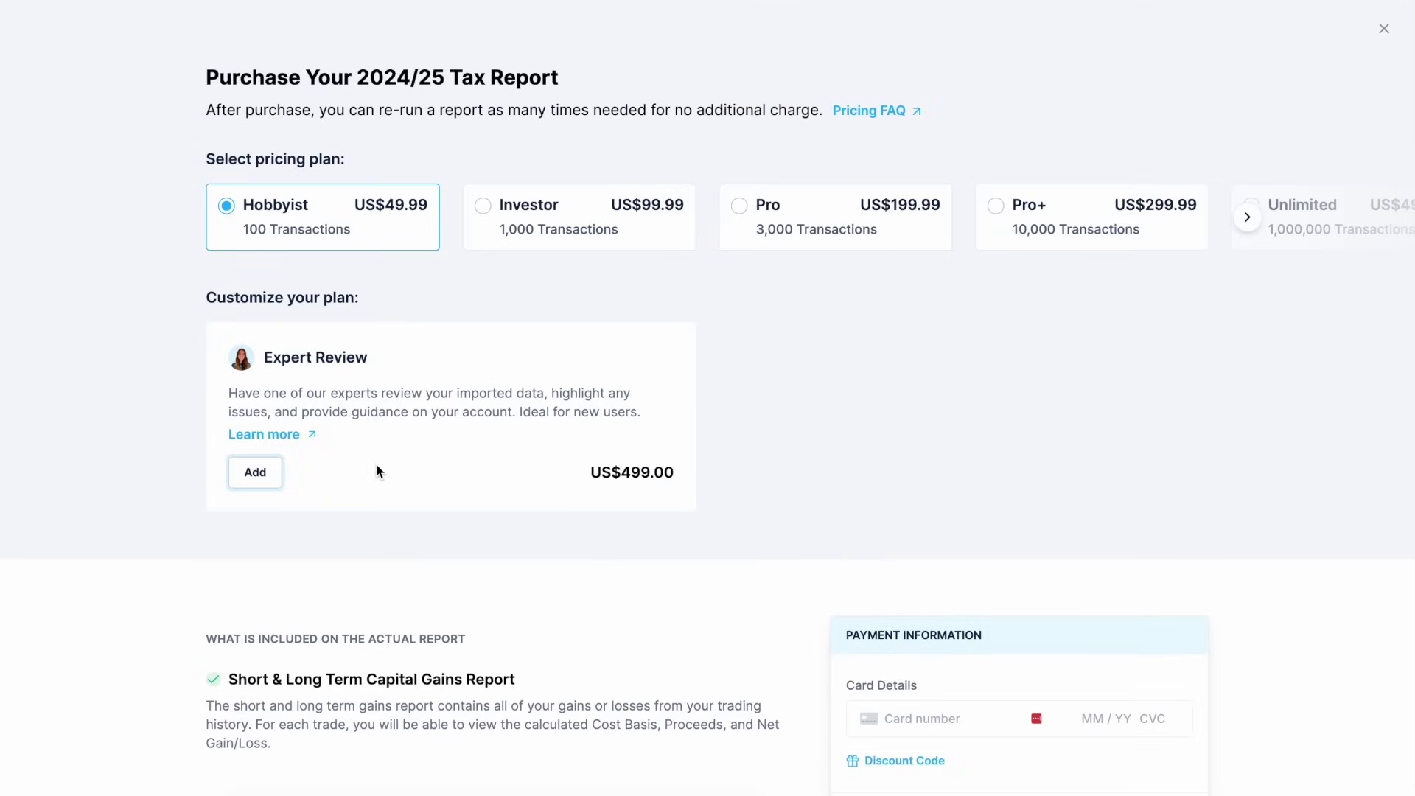
{"action": "scroll", "coordinate": [553, 471], "scroll_direction": "down", "scroll_amount": 10}
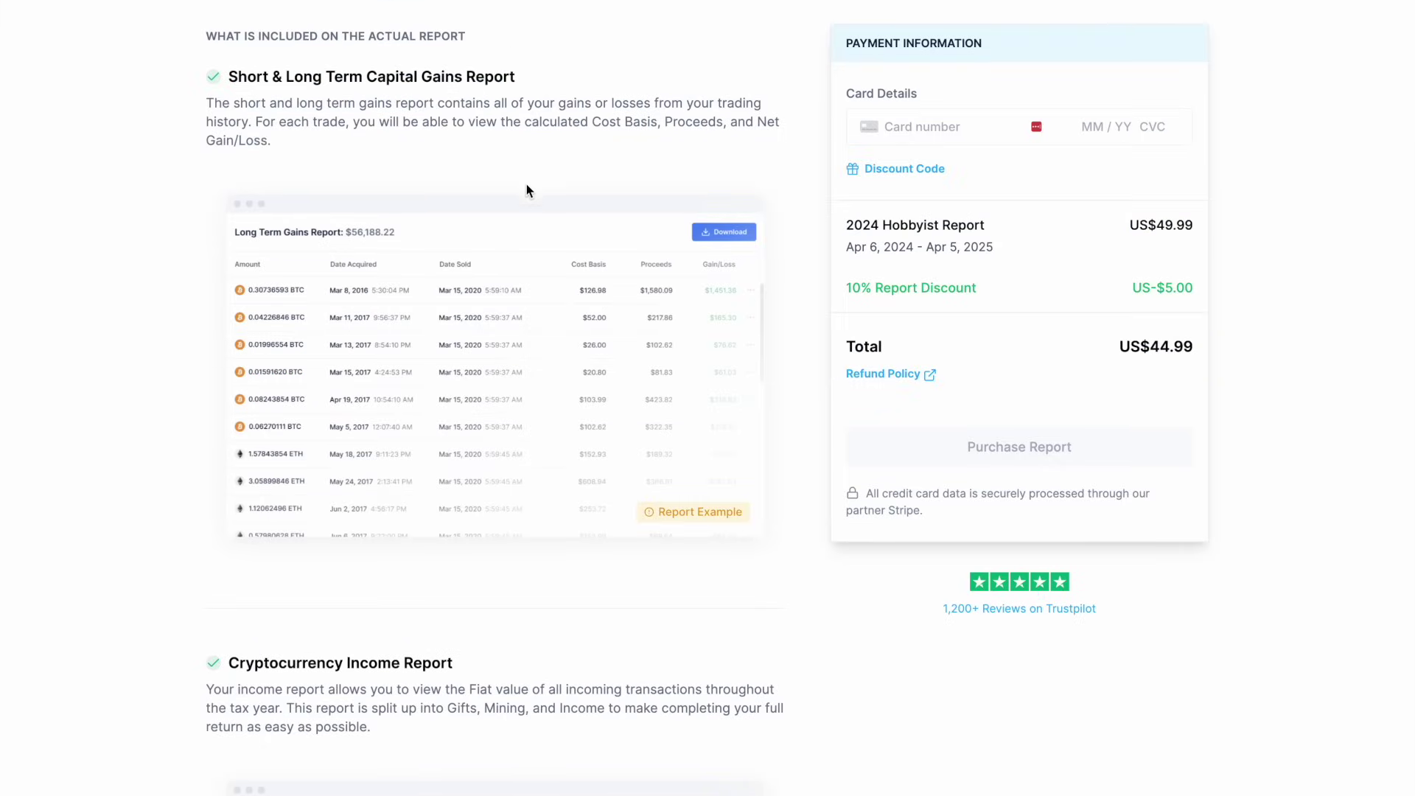
{"action": "scroll", "coordinate": [468, 333], "scroll_direction": "down", "scroll_amount": 1}
{"action": "scroll", "coordinate": [468, 334], "scroll_direction": "down", "scroll_amount": 8}
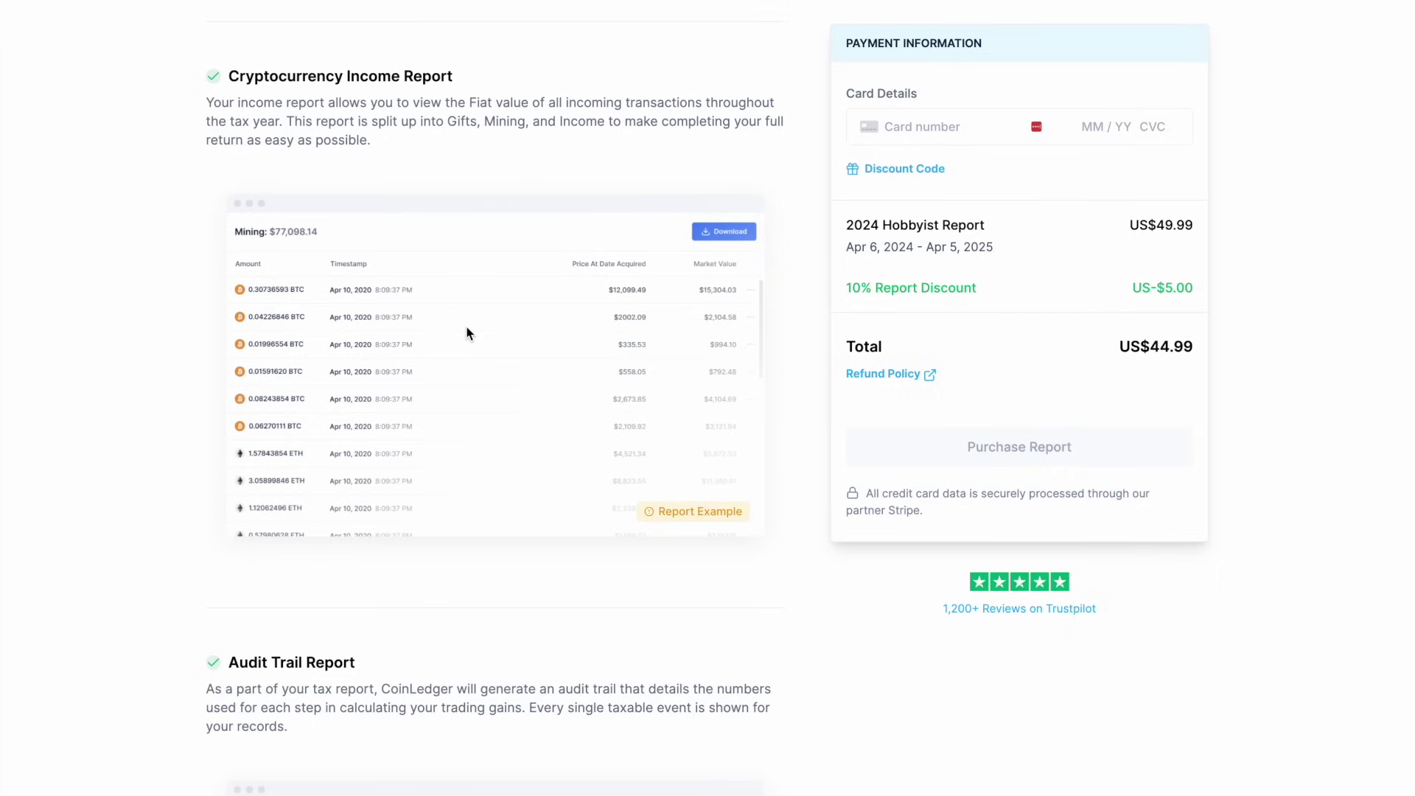
{"action": "scroll", "coordinate": [468, 333], "scroll_direction": "down", "scroll_amount": 8}
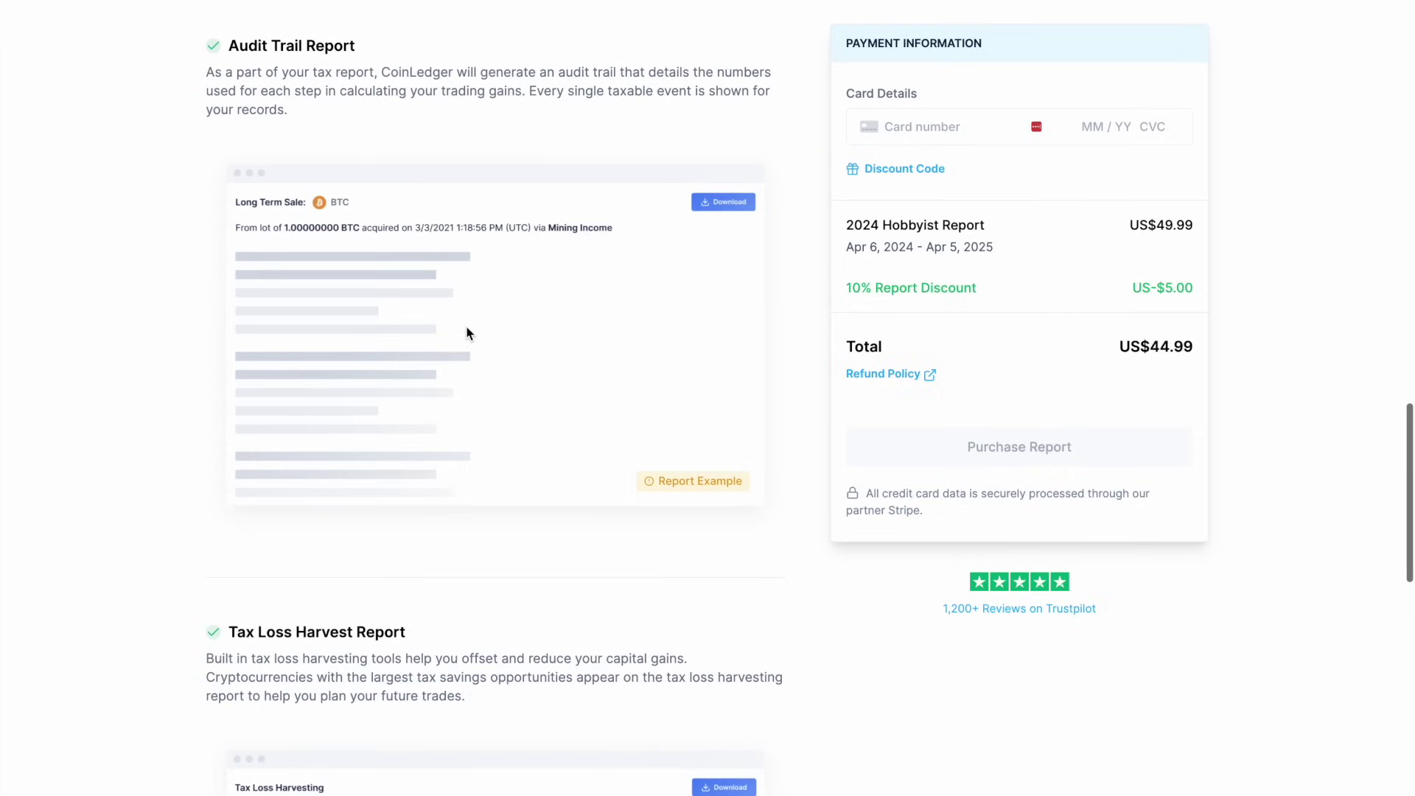
{"action": "scroll", "coordinate": [468, 333], "scroll_direction": "down", "scroll_amount": 8}
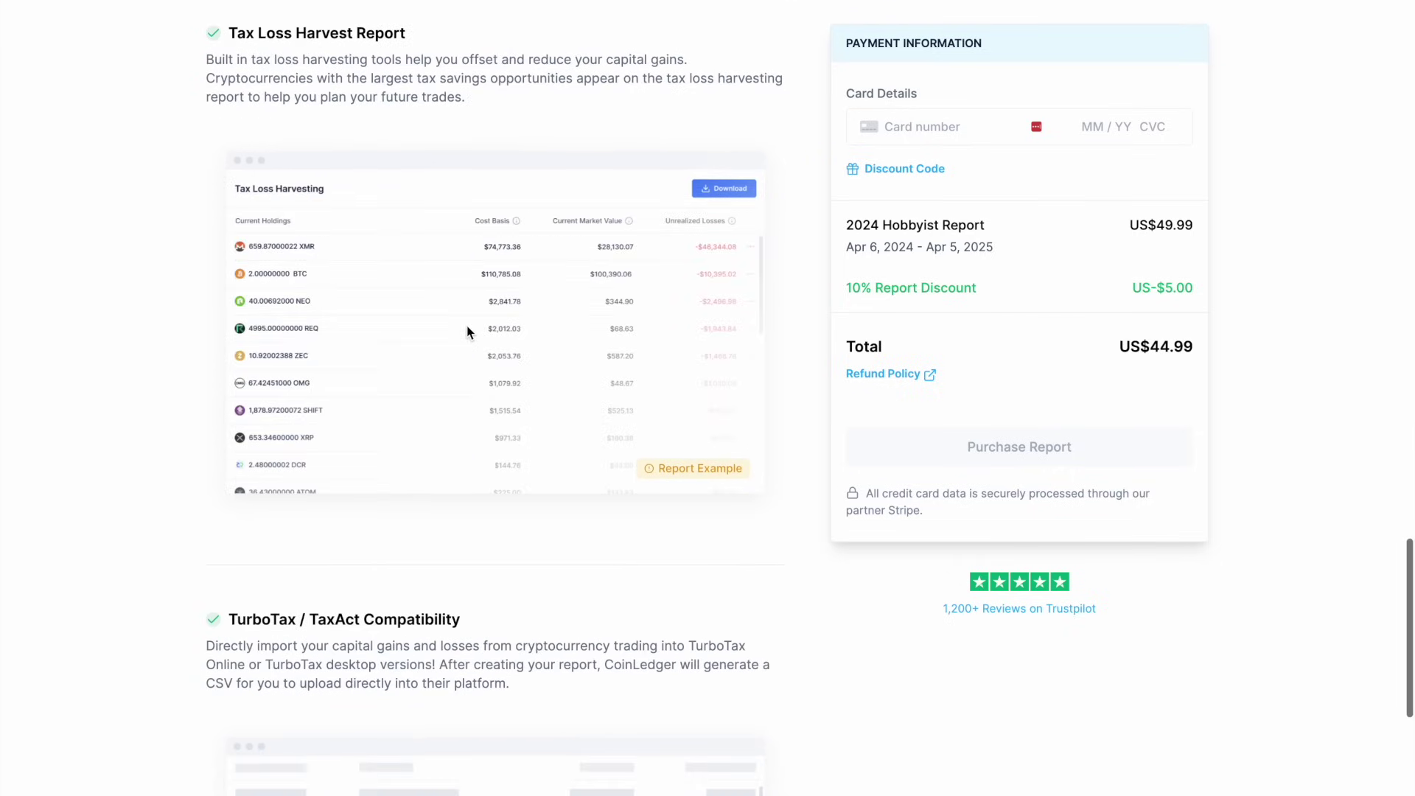
{"action": "scroll", "coordinate": [468, 333], "scroll_direction": "down", "scroll_amount": 1}
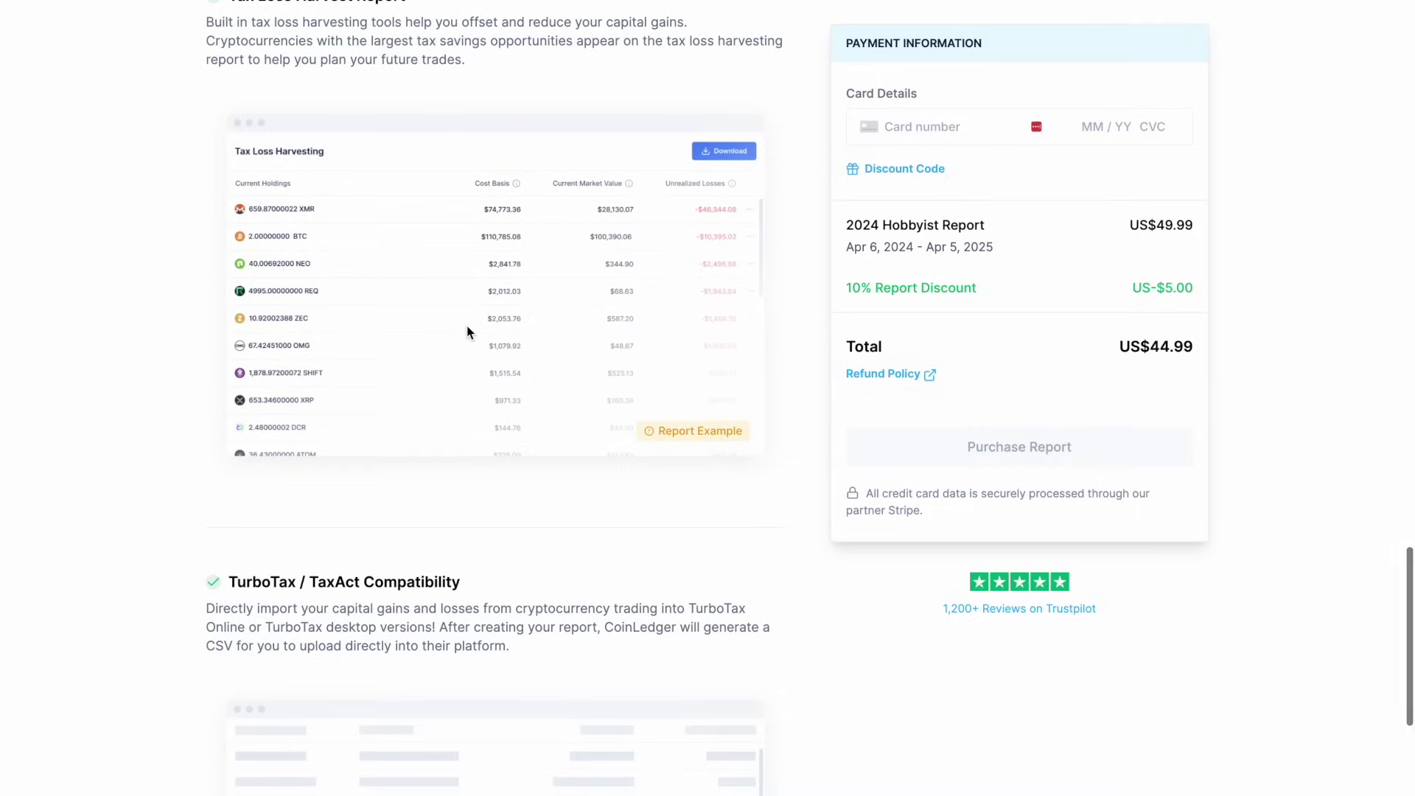
{"action": "scroll", "coordinate": [468, 333], "scroll_direction": "up", "scroll_amount": 1}
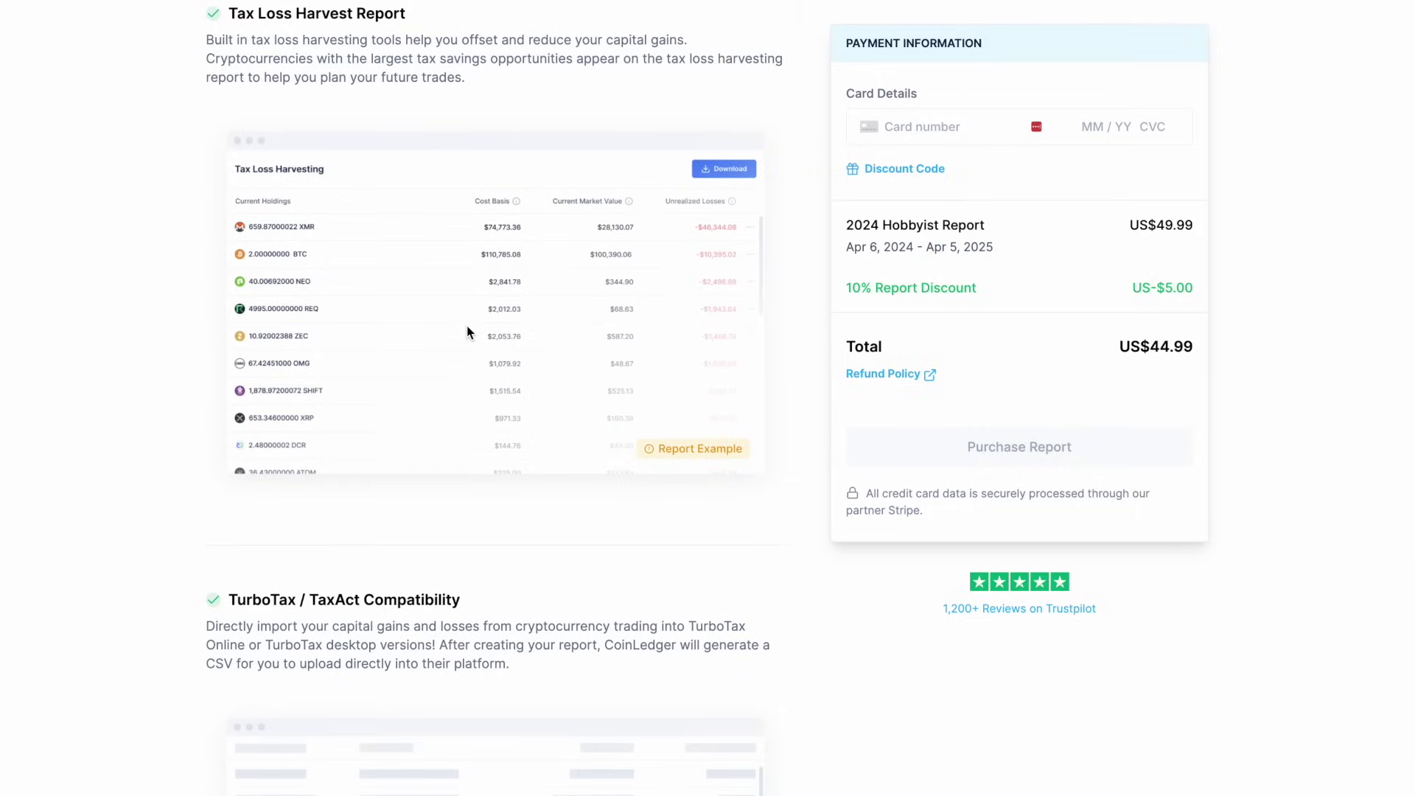
{"action": "scroll", "coordinate": [468, 333], "scroll_direction": "down", "scroll_amount": 5}
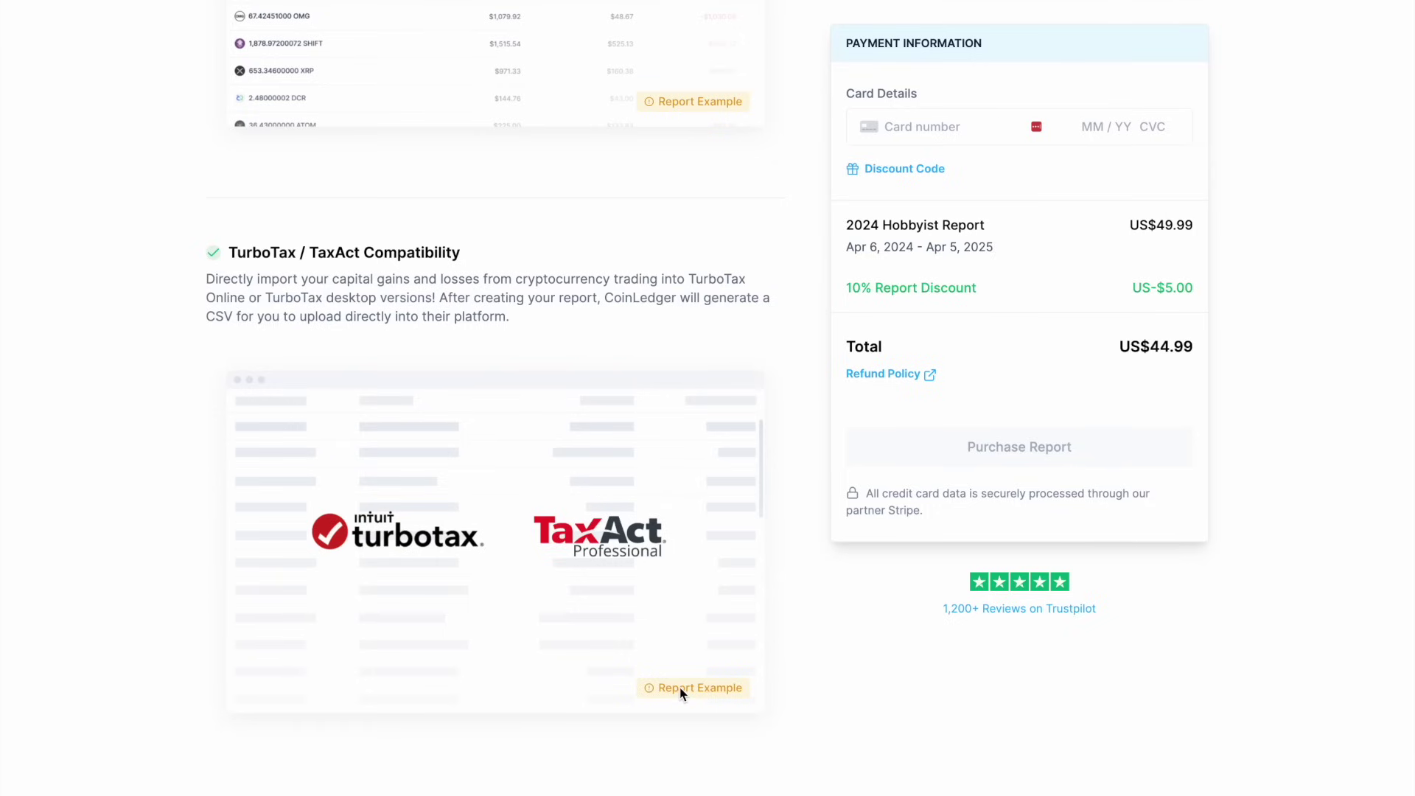
{"action": "scroll", "coordinate": [701, 86], "scroll_direction": "up", "scroll_amount": 20}
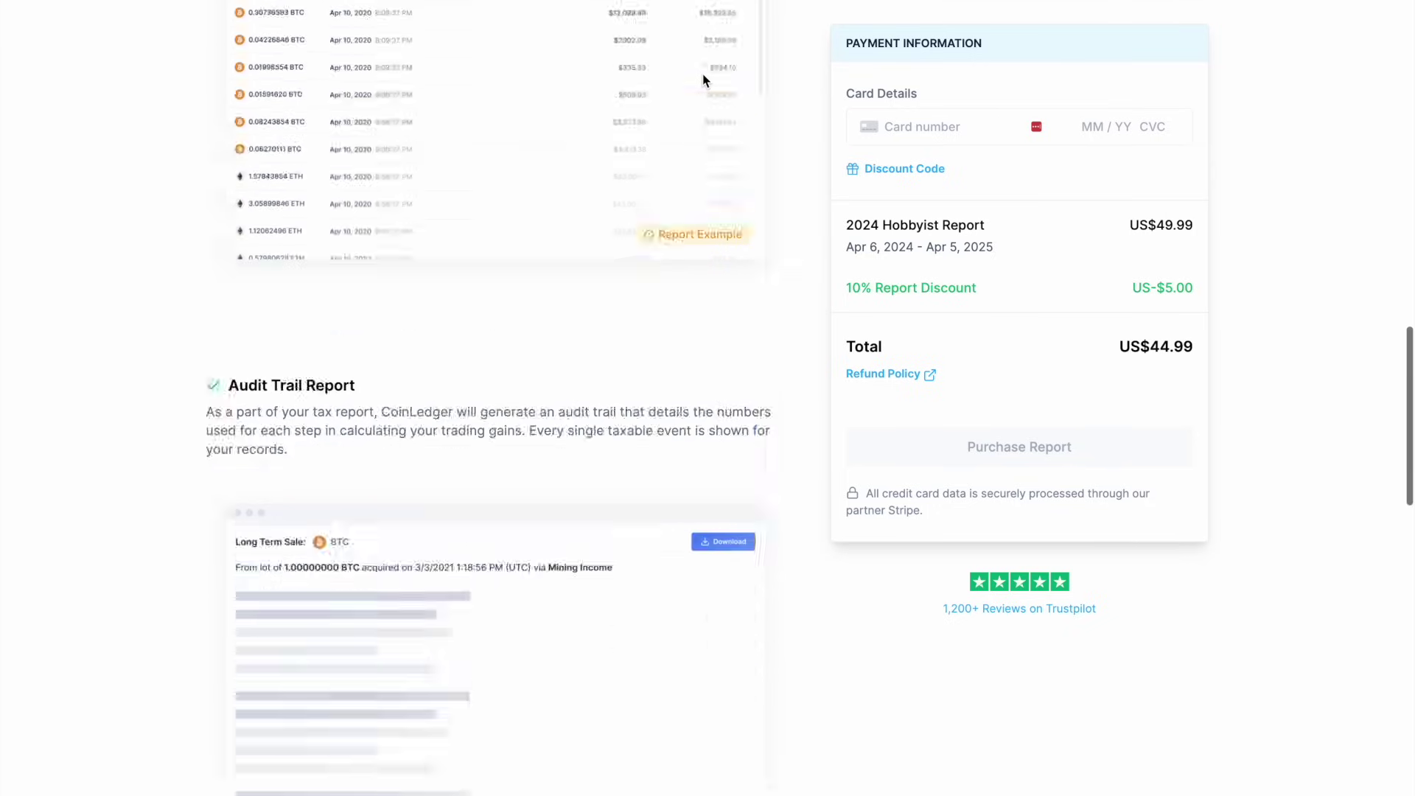